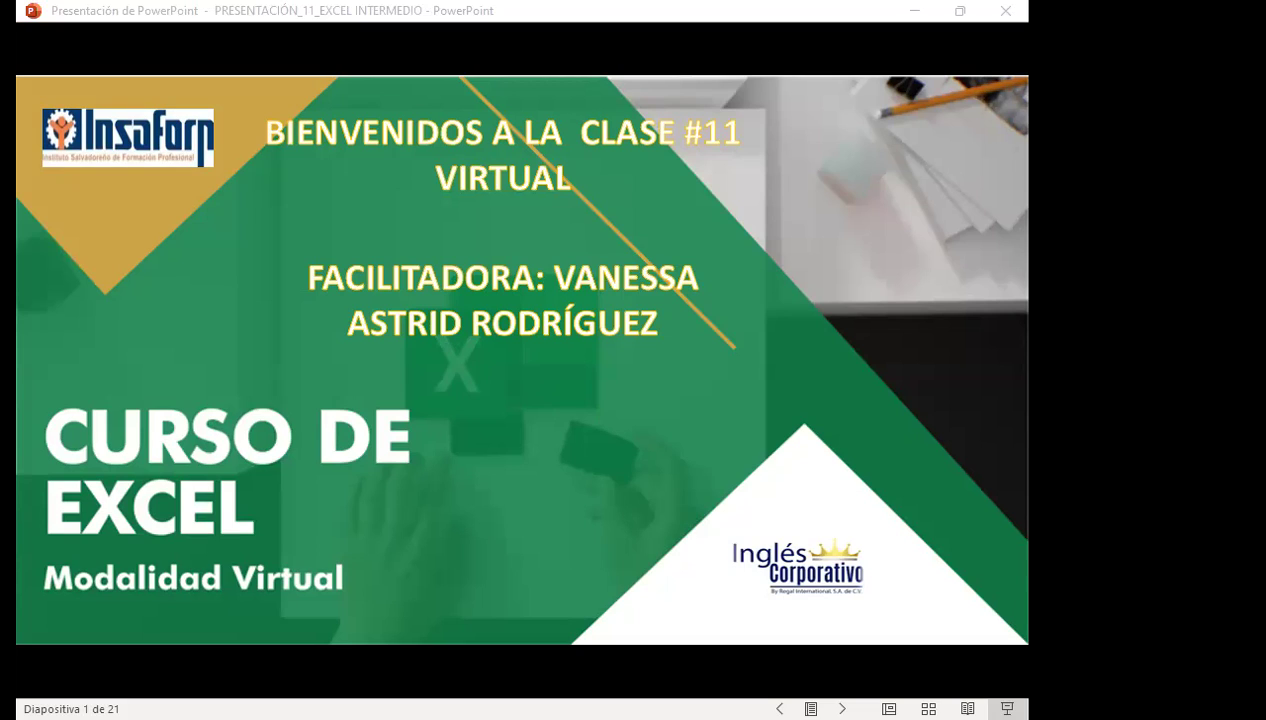
# - Bring the window into focus to leave PowerPoint for the Excel Intermedio course outline
pyautogui.click(530, 460)
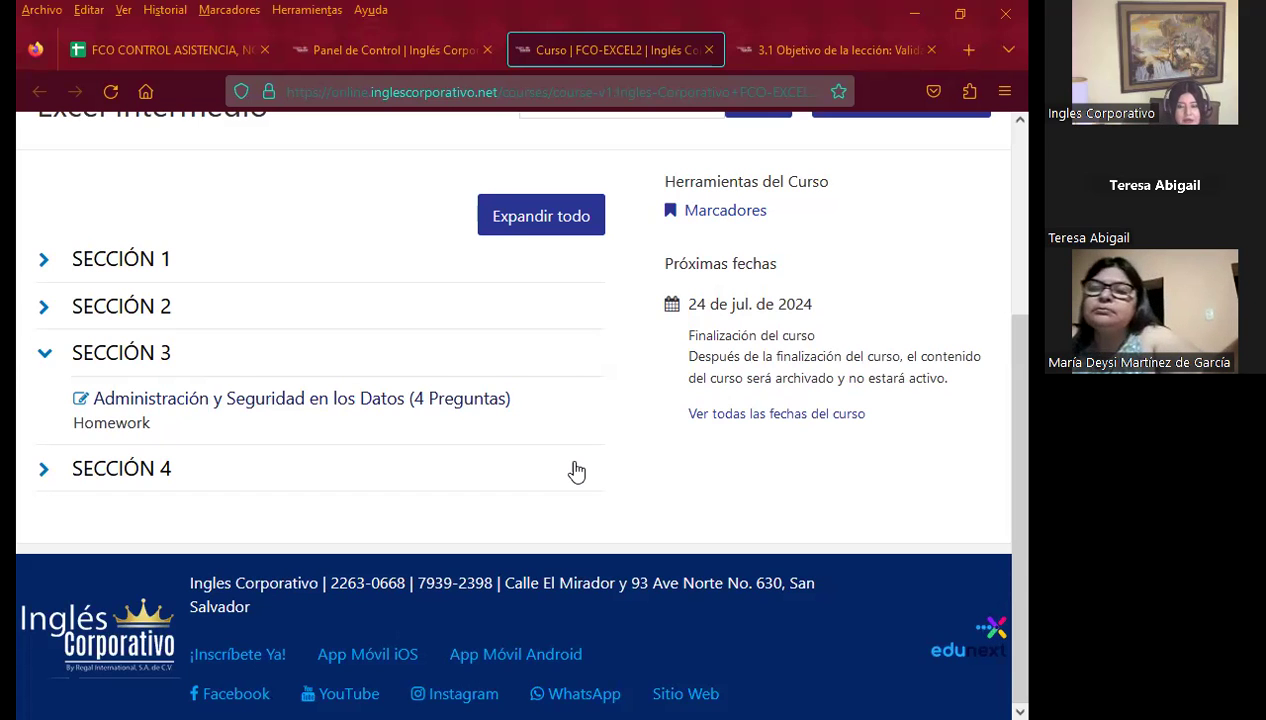
# - Open lesson 3.1 'Objetivo de la lección: Validación de datos' in Sección 3
pyautogui.click(793, 57)
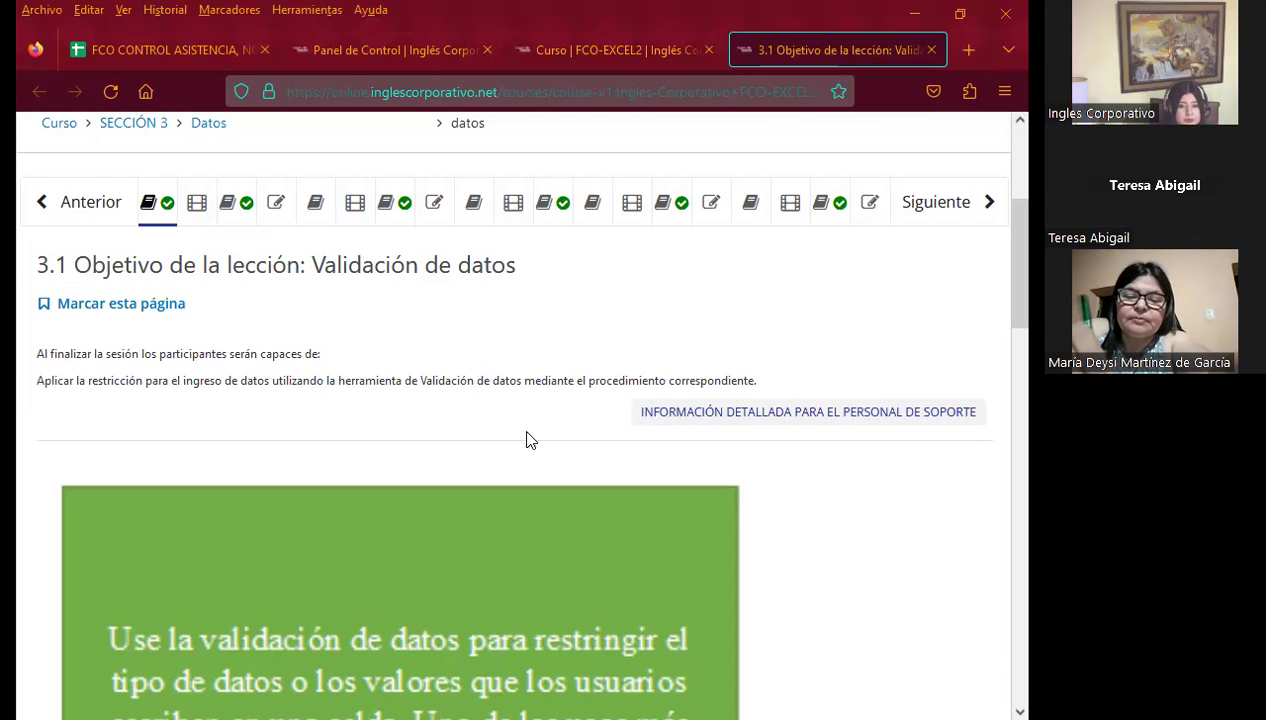
# - Go to the 'Foro de discusión clase #11' forum from the lesson navigation bar
pyautogui.click(227, 202)
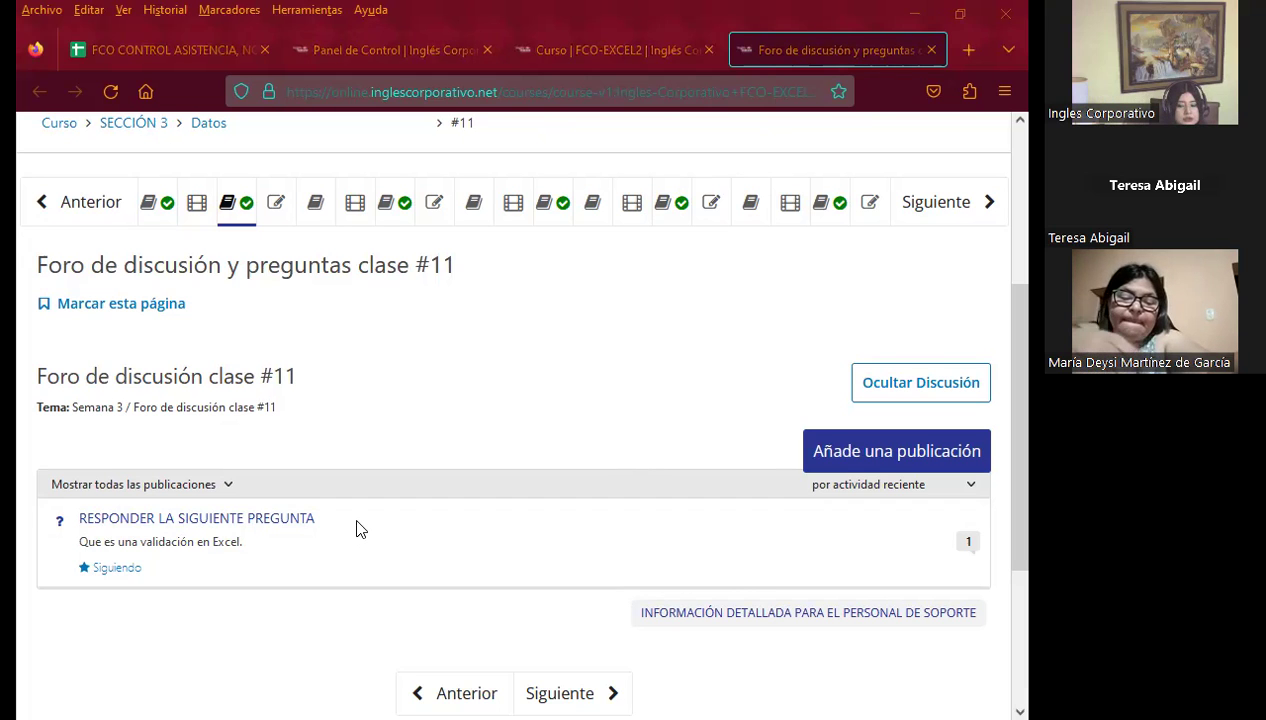
# - Switch back to the PRESENTACIÓN_11_EXCEL INTERMEDIO slideshow with Alt+Tab
pyautogui.hotkey('alt', 'Tab')
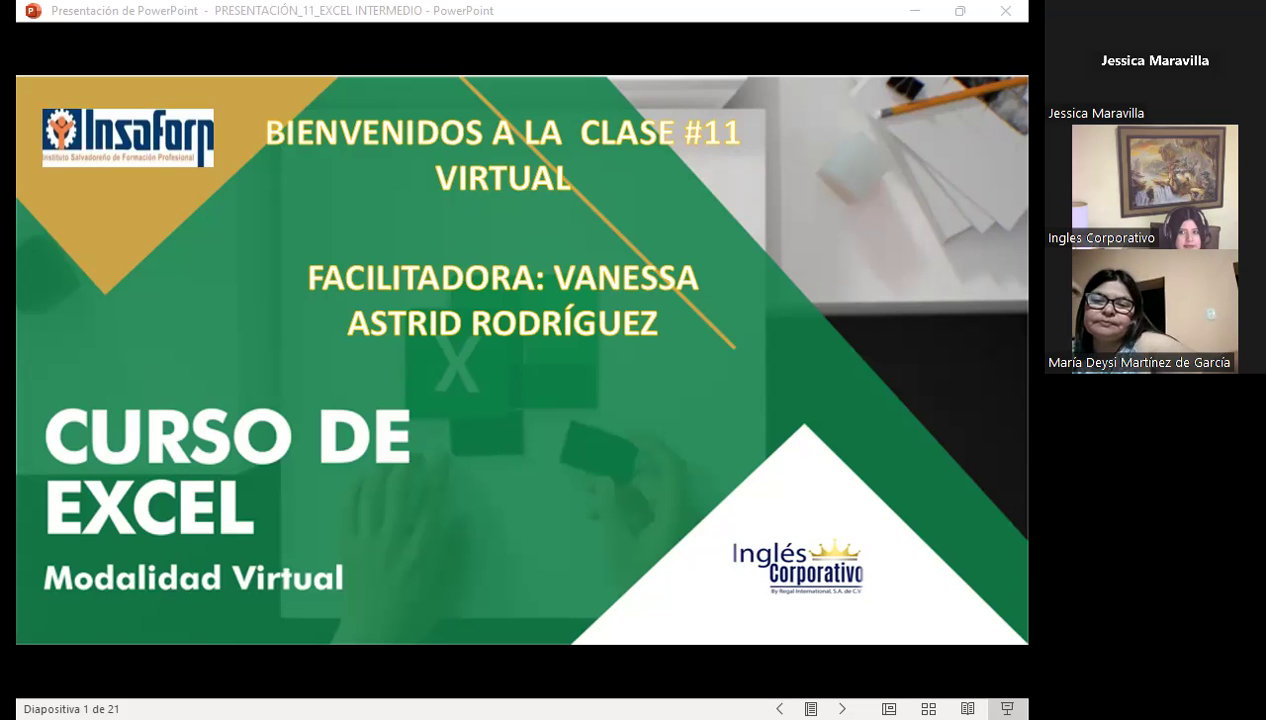
# - Advance past the SESIÓN: 11 slide to the AGENDA slide, 3 of 21
pyautogui.click(664, 407)
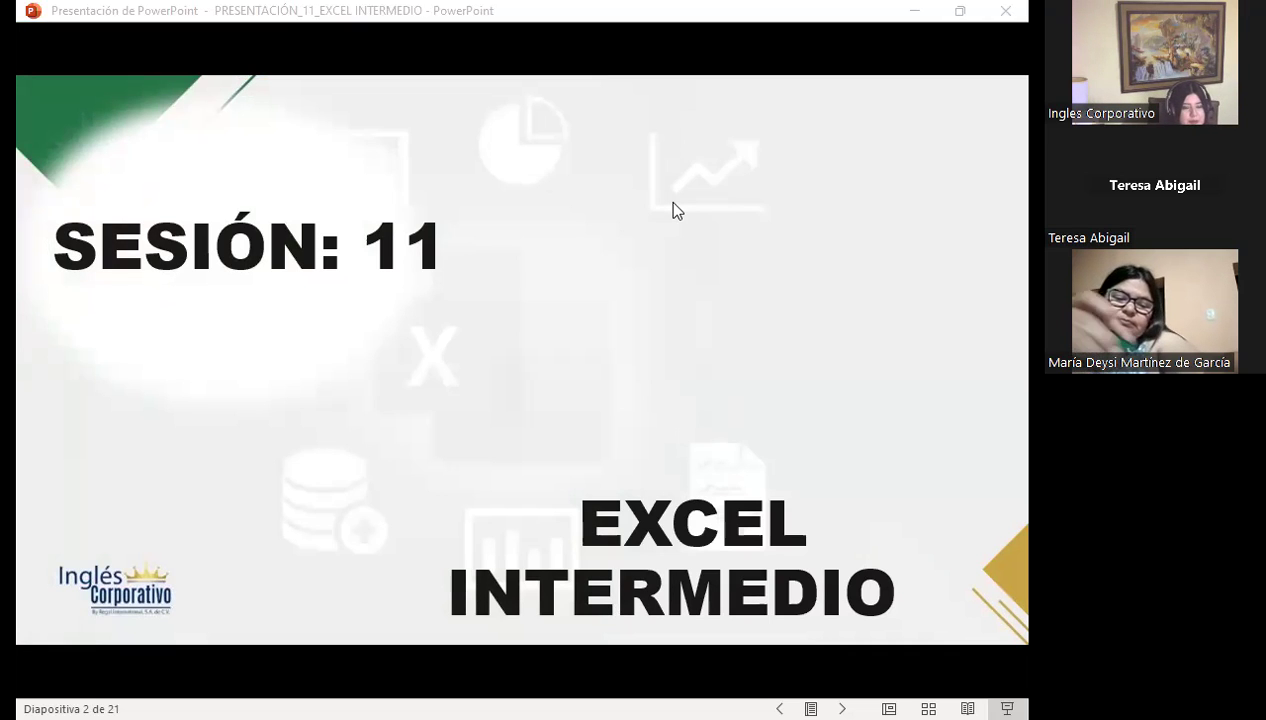
pyautogui.click(678, 378)
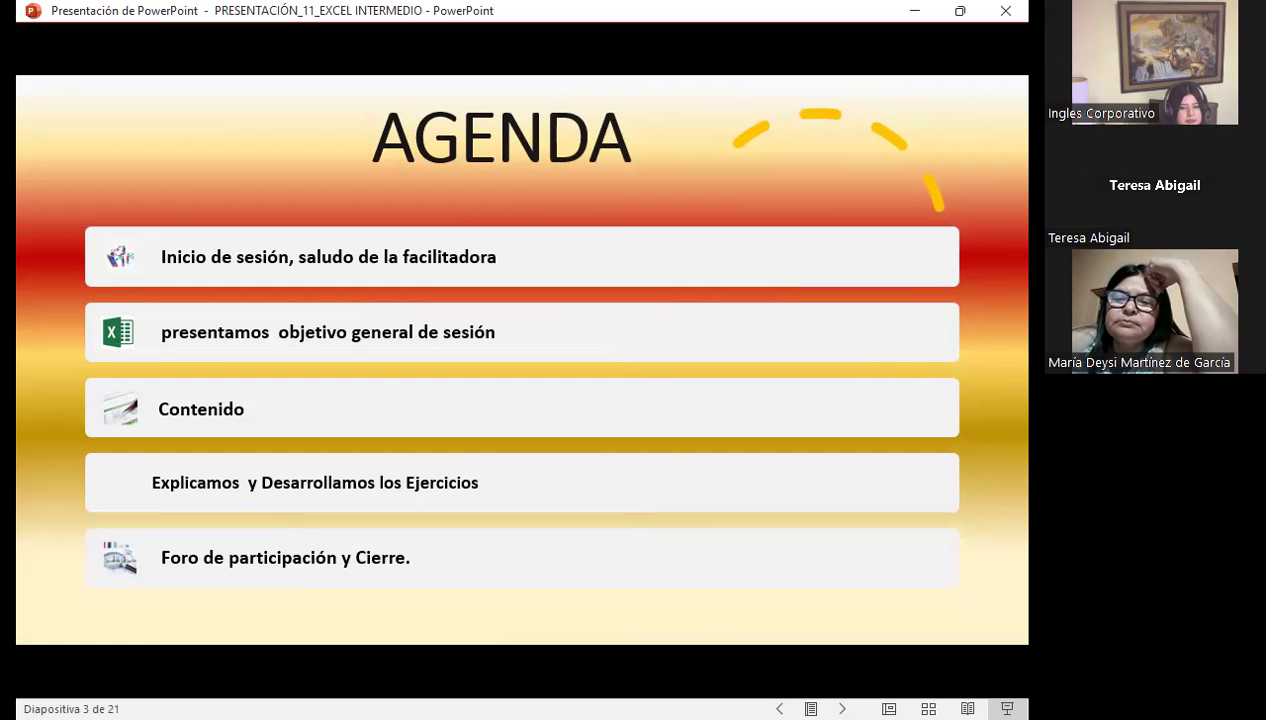
# - Advance to slide 4, the general objective on data validation lists
pyautogui.click(746, 90)
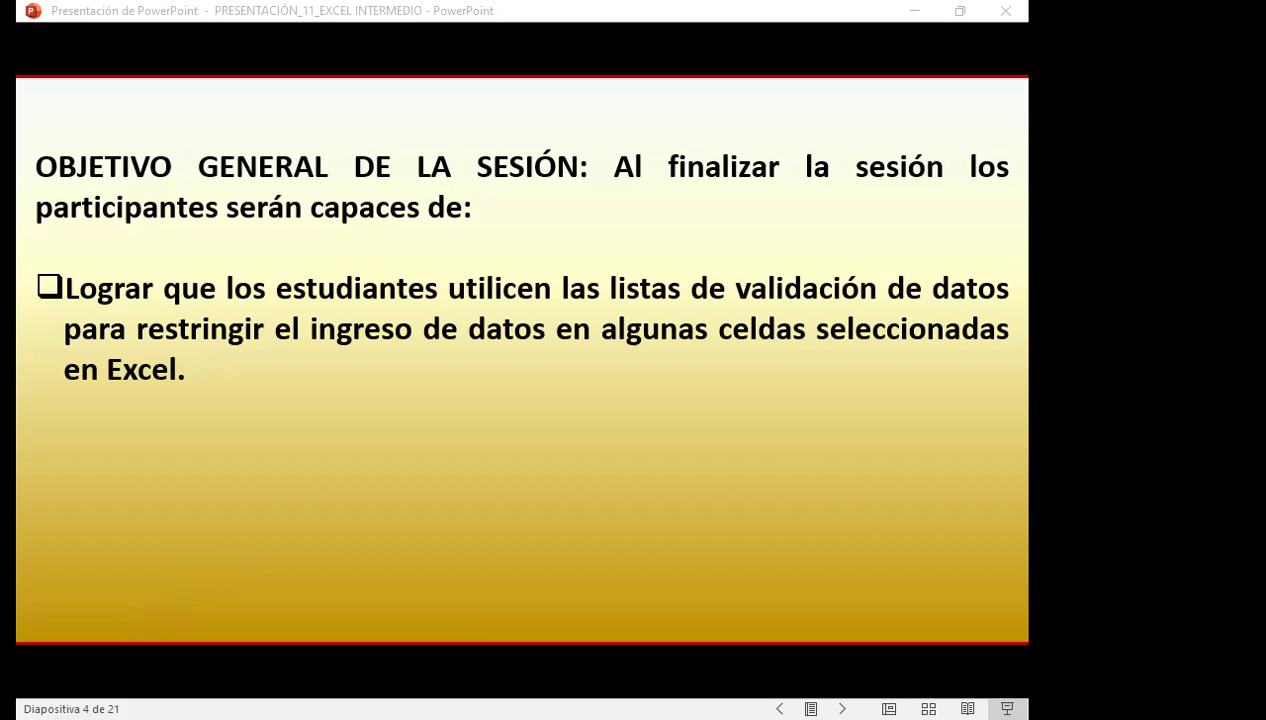
pyautogui.click(672, 475)
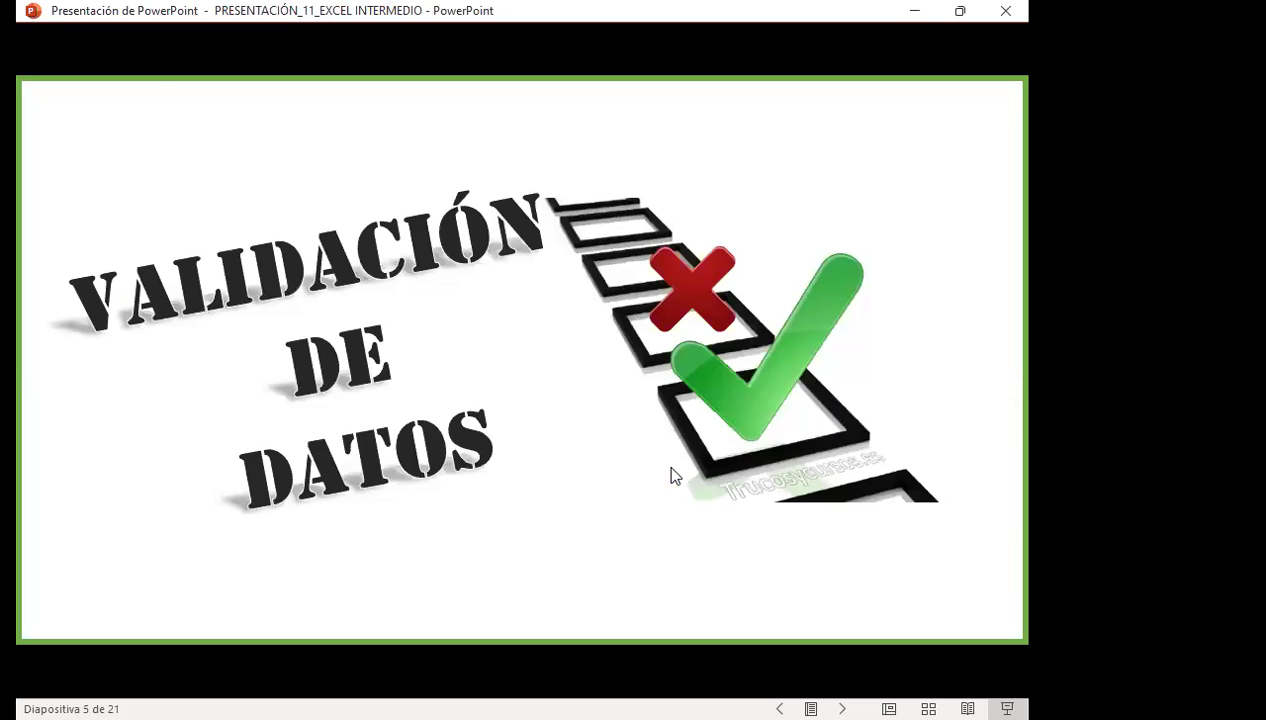
pyautogui.click(672, 475)
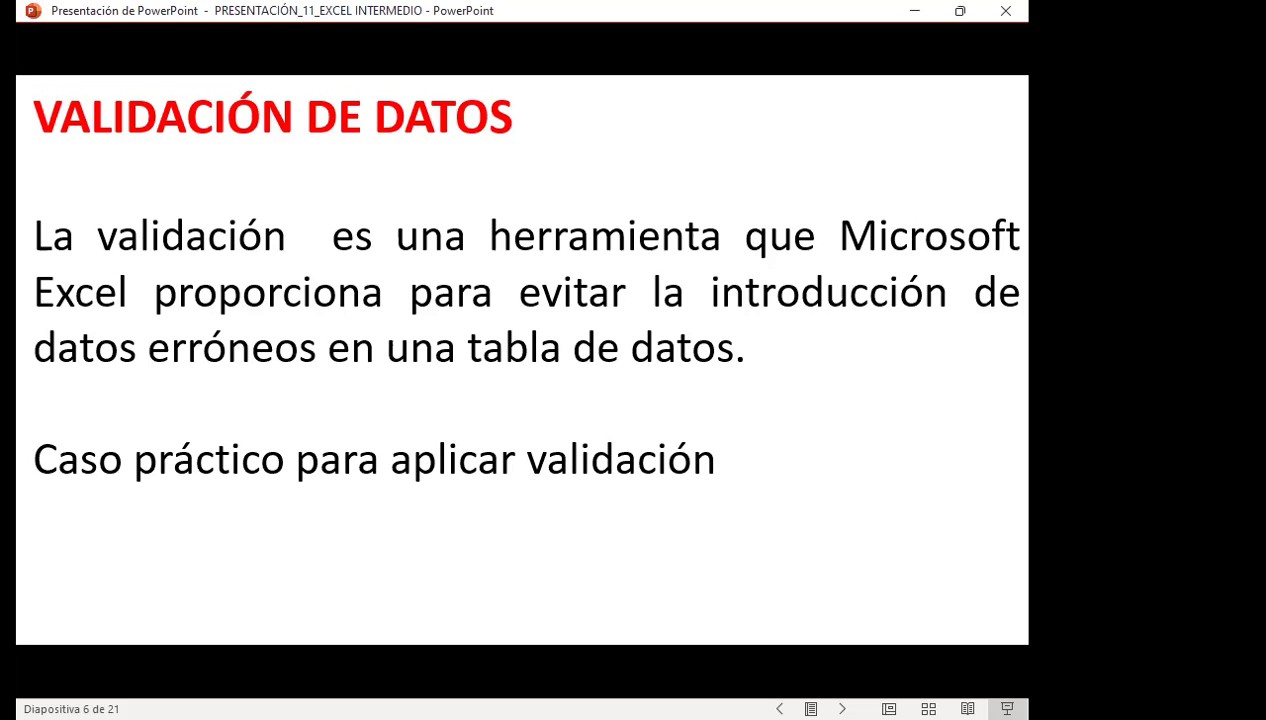
pyautogui.press('Right')
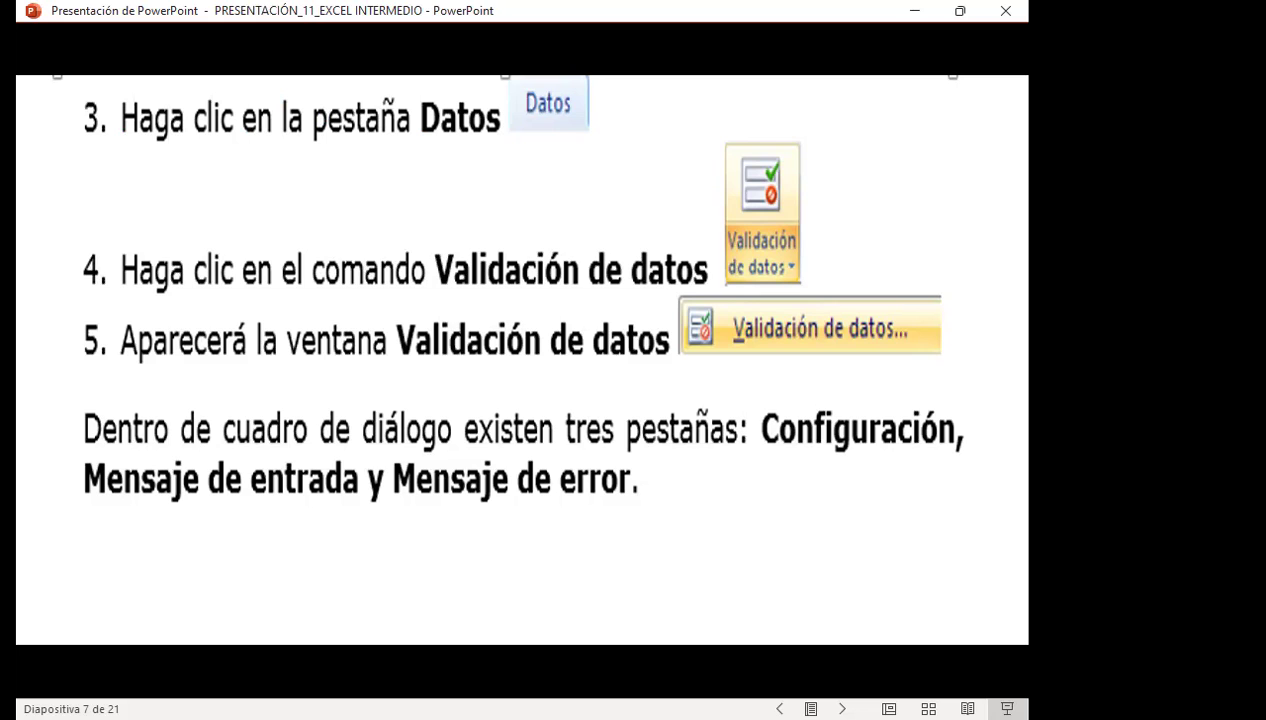
# - Advance to slide 8, defining VALIDACION DE DATOS beside the sample sales table
pyautogui.press('Right')
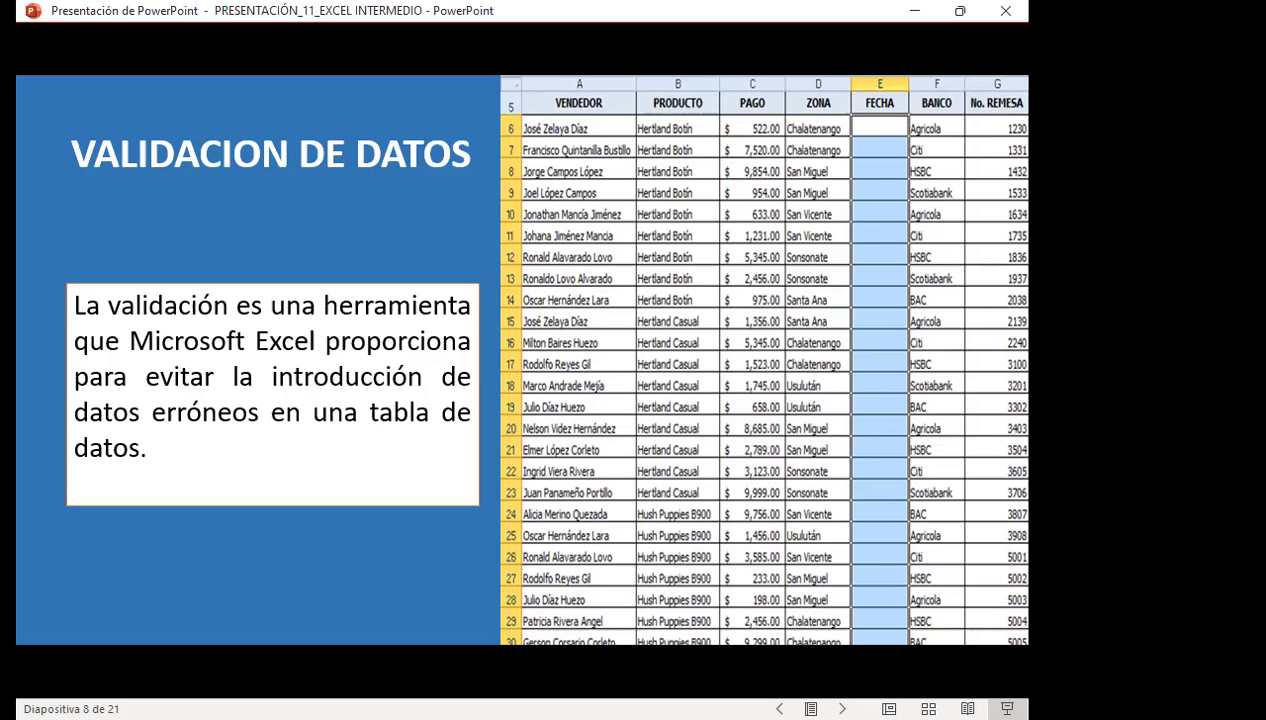
# - Advance to slide 9, PROCEDIMIENTO, picturing the Validación de datos window
pyautogui.press('Right')
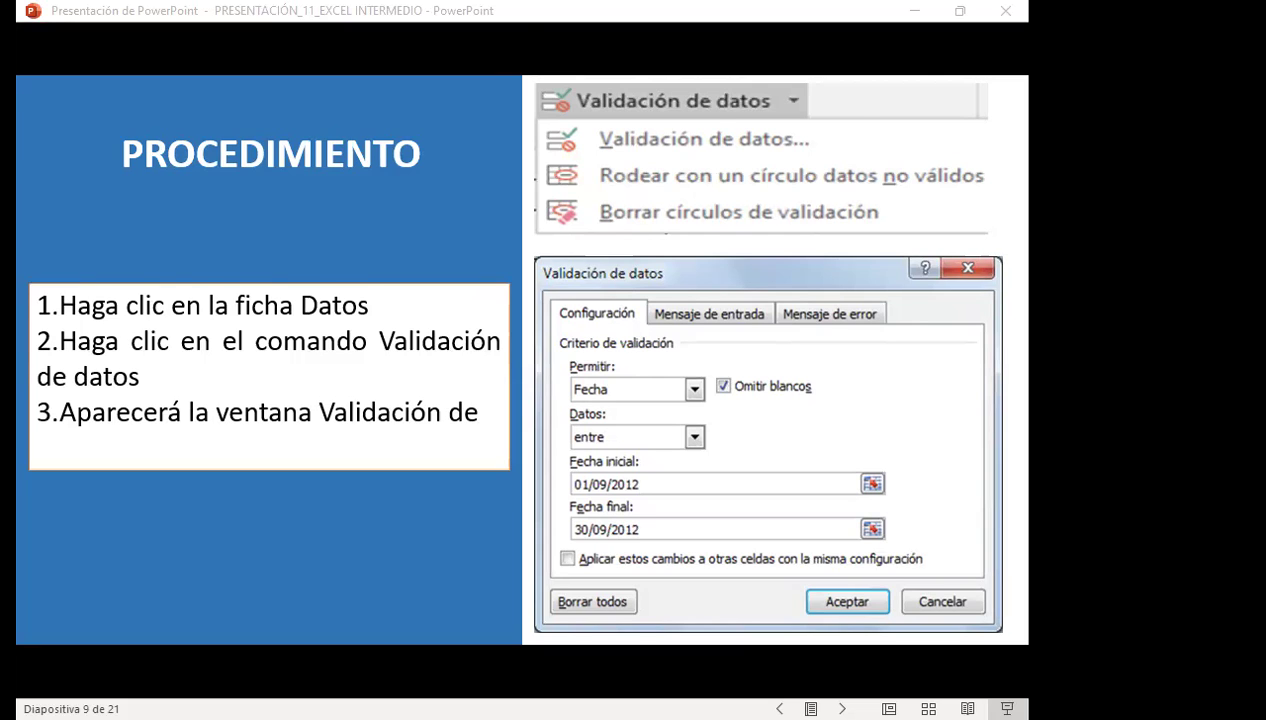
# - Advance through the input-message slide to slide 11 on error types
pyautogui.press('Right')
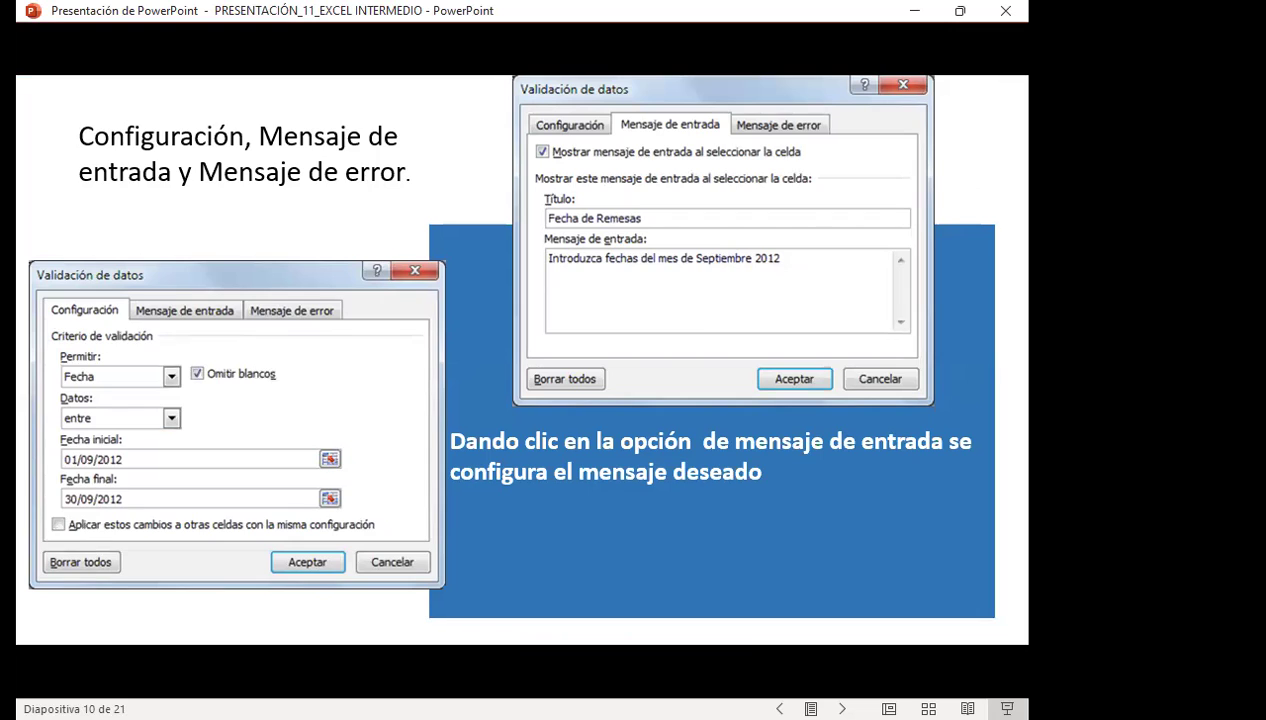
pyautogui.press('Right')
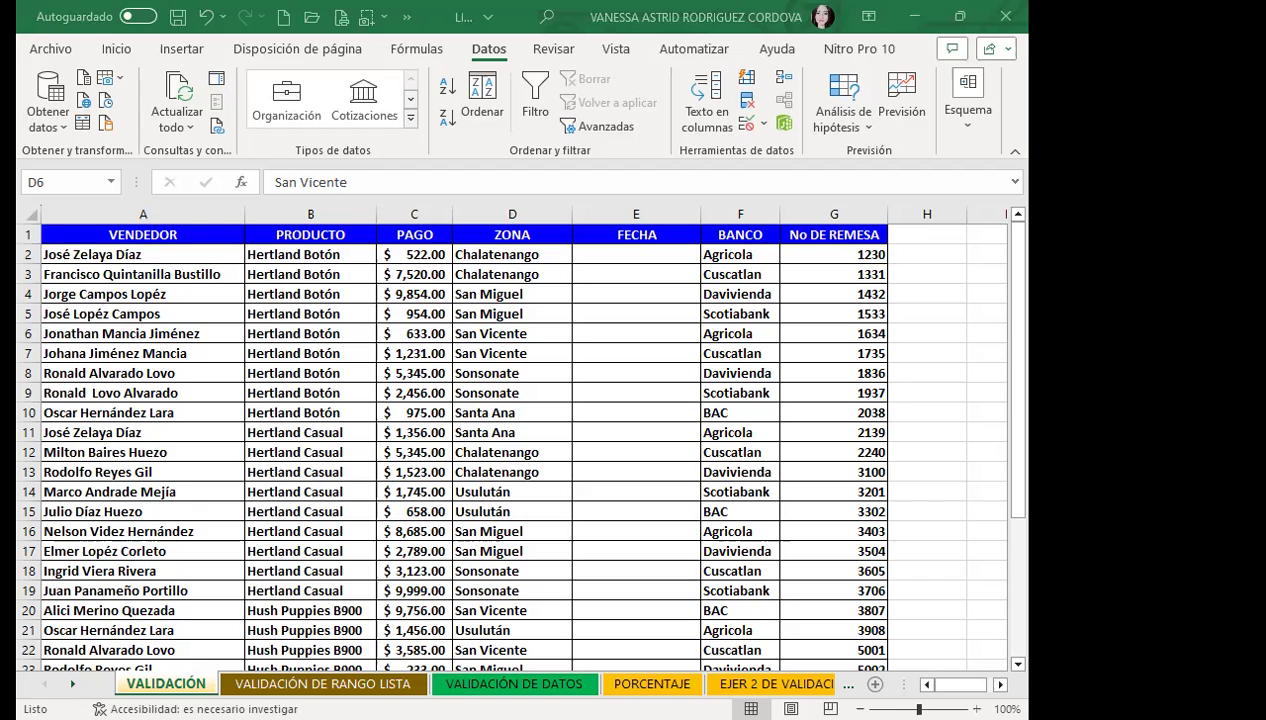
# - Select the empty FECHA cells E2 through E32 on the VALIDACIÓN sheet
pyautogui.click(636, 352)
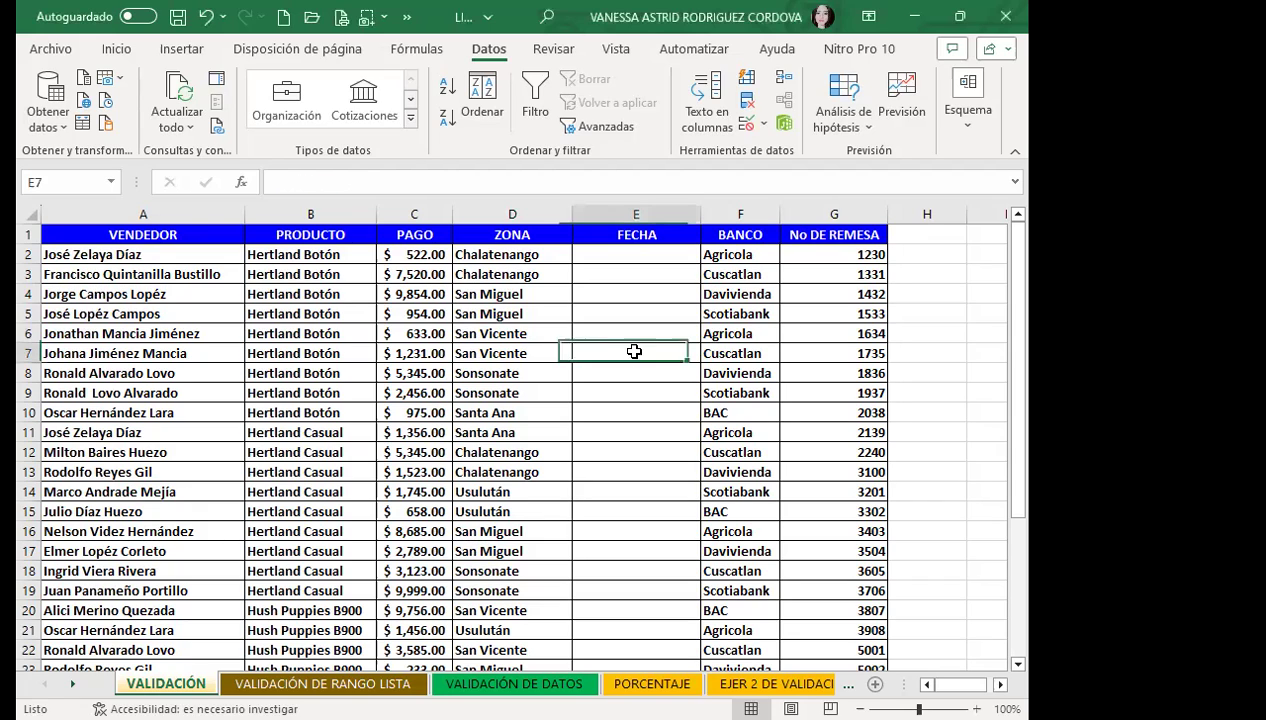
pyautogui.moveTo(677, 294); pyautogui.dragTo(700, 640)
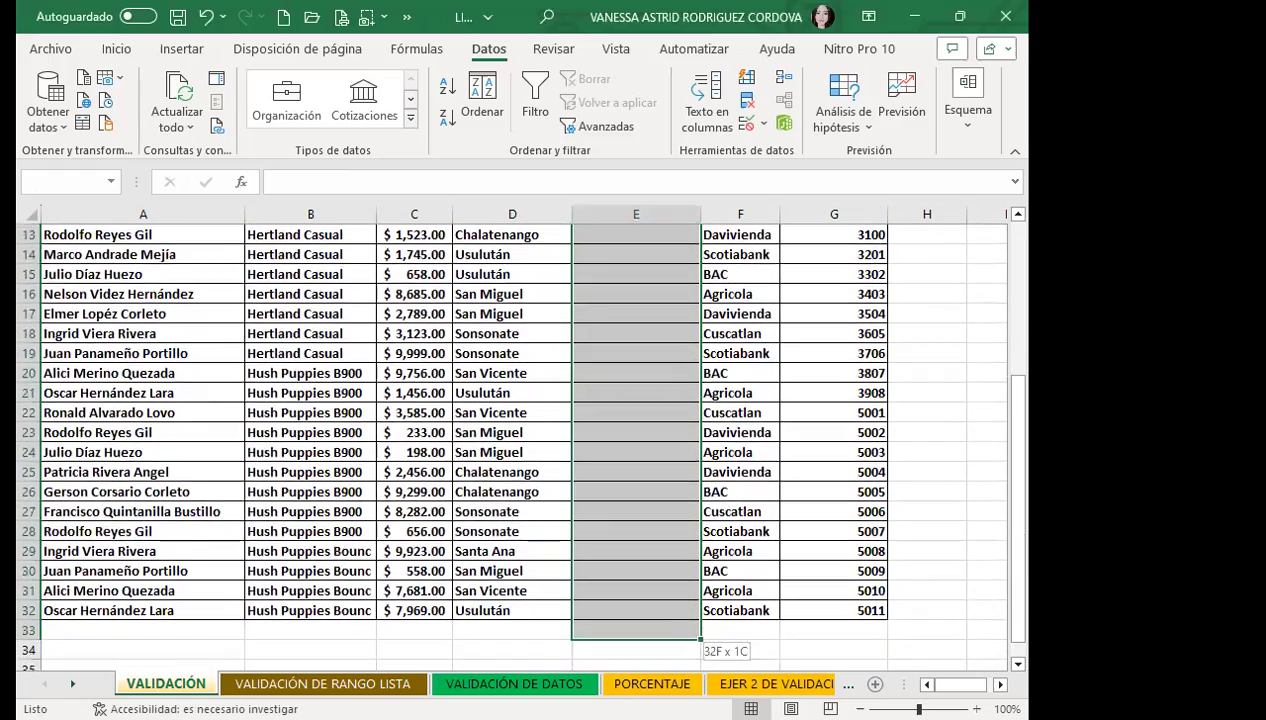
pyautogui.moveTo(700, 640); pyautogui.dragTo(659, 615)
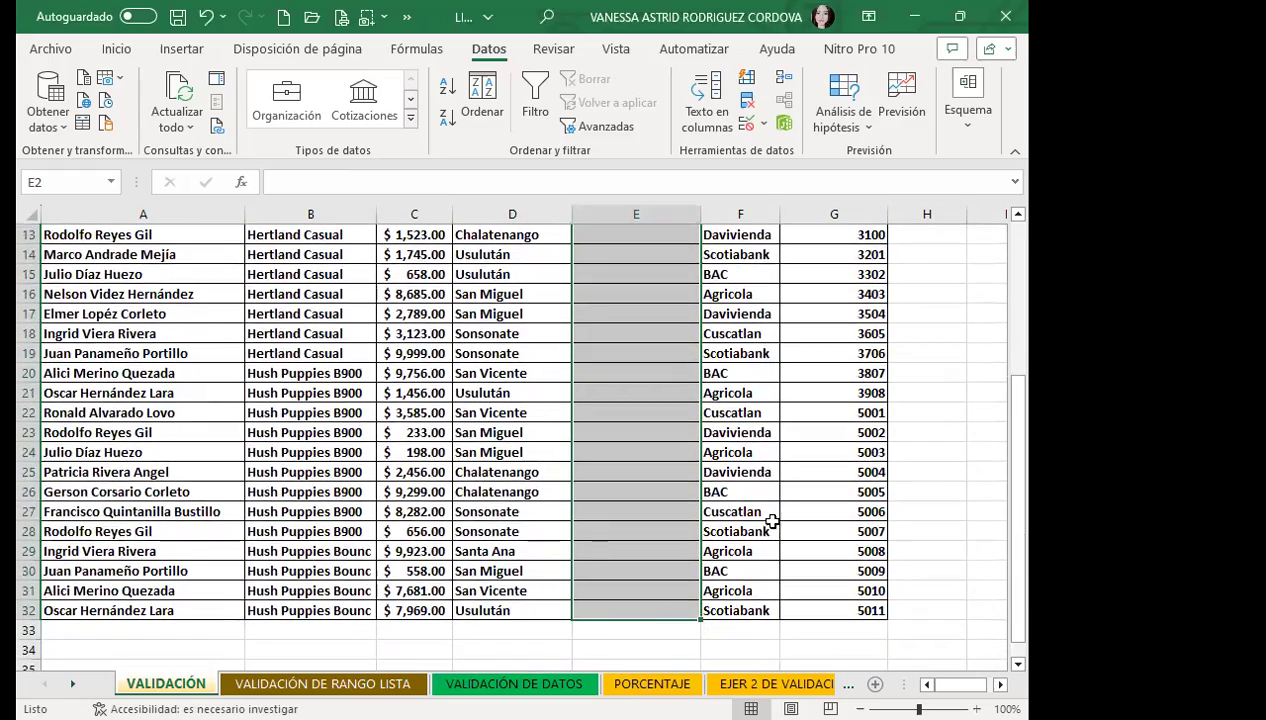
pyautogui.scroll(3, 645, 428)
pyautogui.scroll(1, 640, 400)
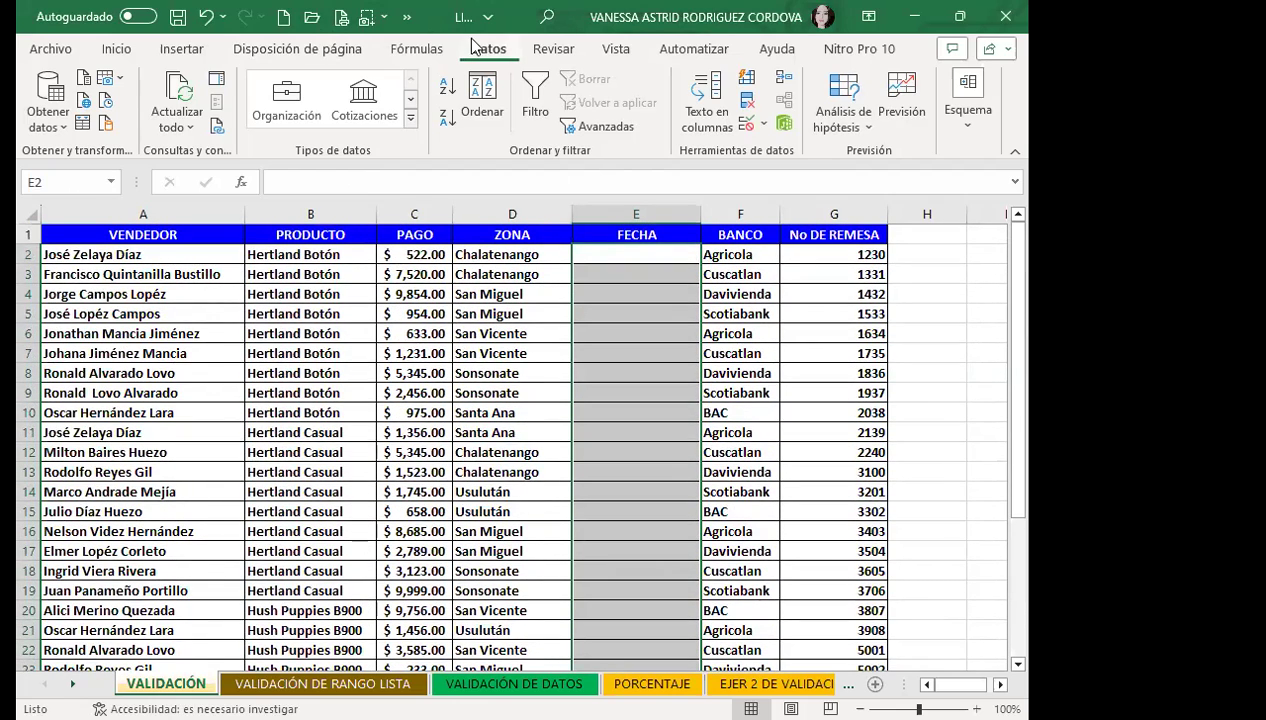
# - Restrict the FECHA cells to Fecha entries between 1/9/2022 and 30/9/2022
pyautogui.click(746, 124)
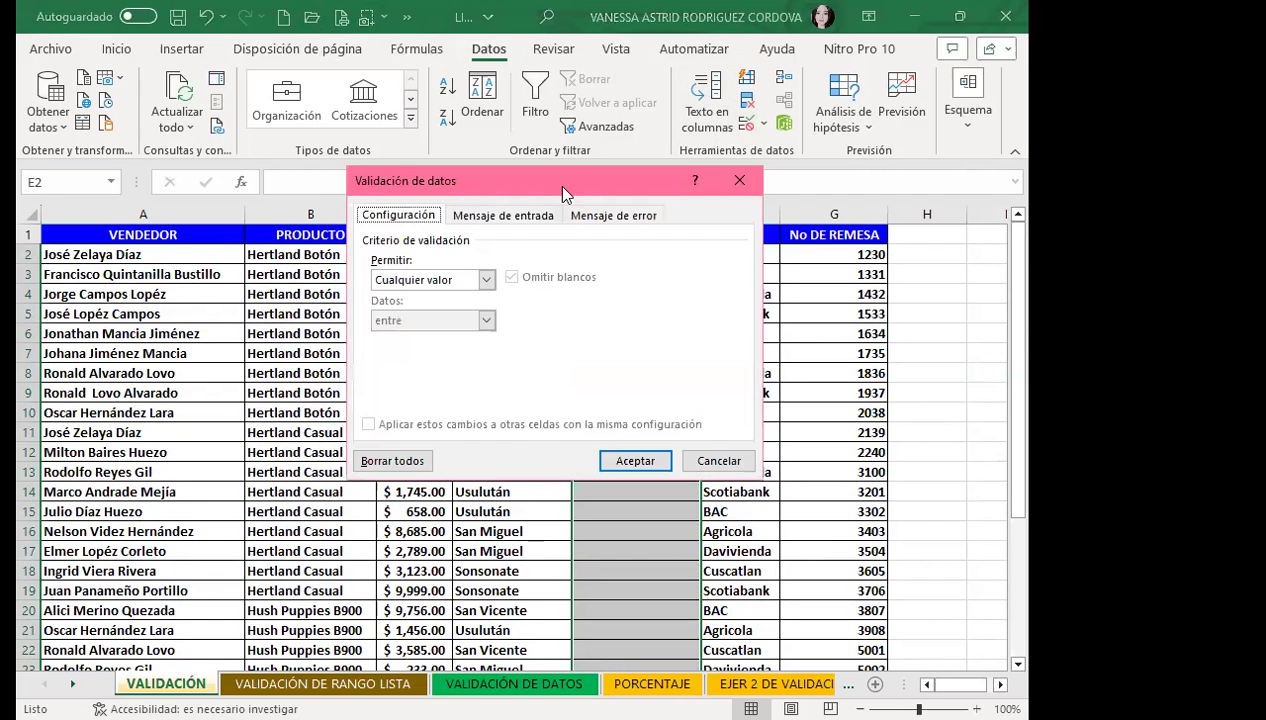
pyautogui.moveTo(550, 188); pyautogui.dragTo(341, 165)
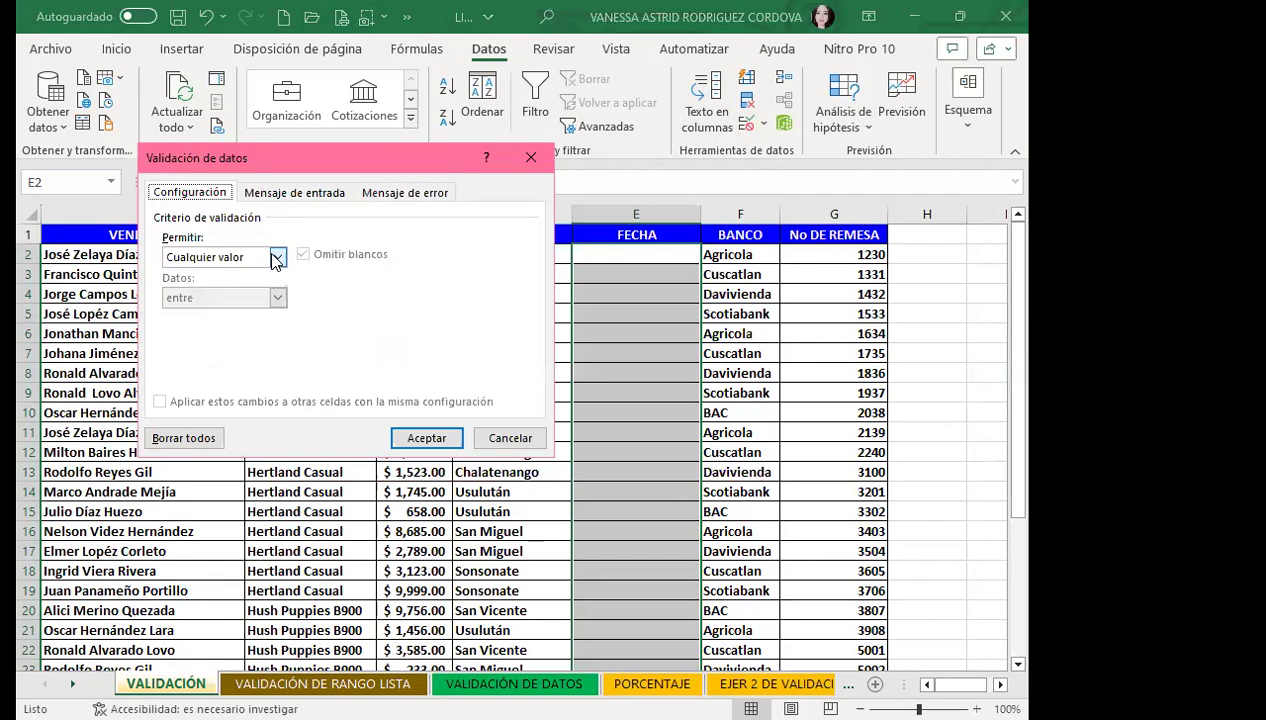
pyautogui.click(277, 257)
pyautogui.click(183, 328)
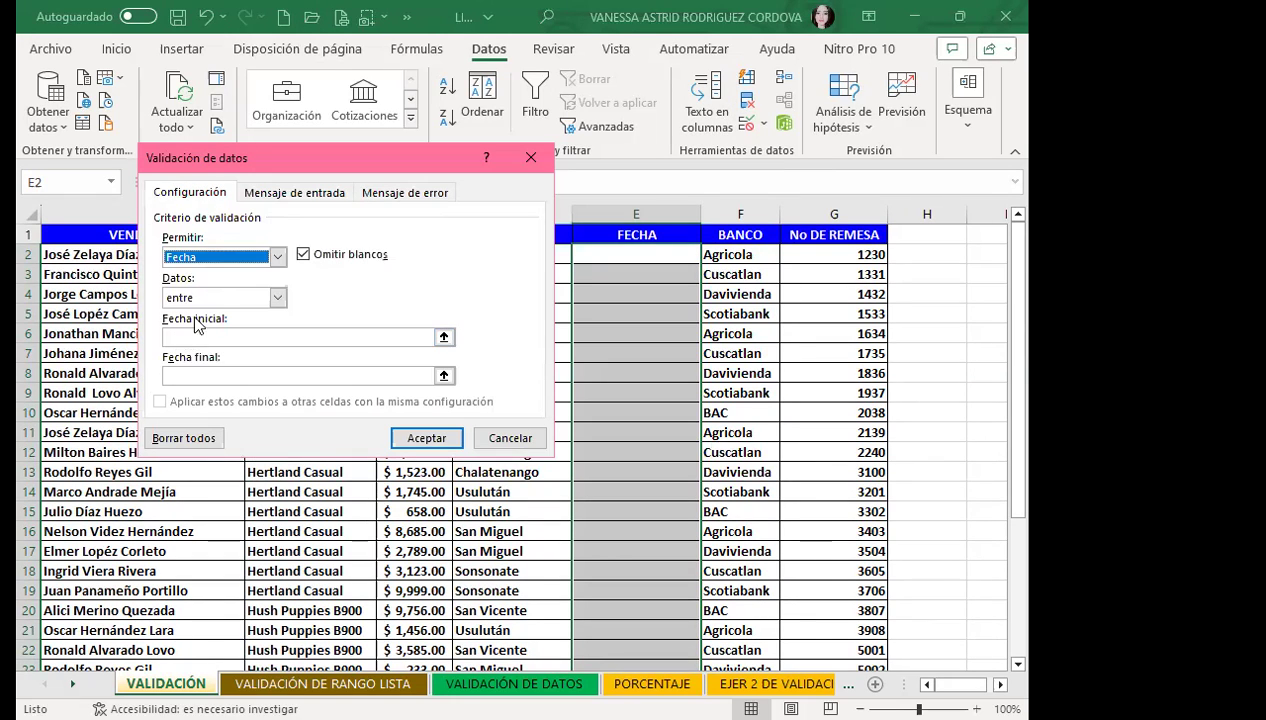
pyautogui.click(187, 336)
pyautogui.write('1/9/2022')
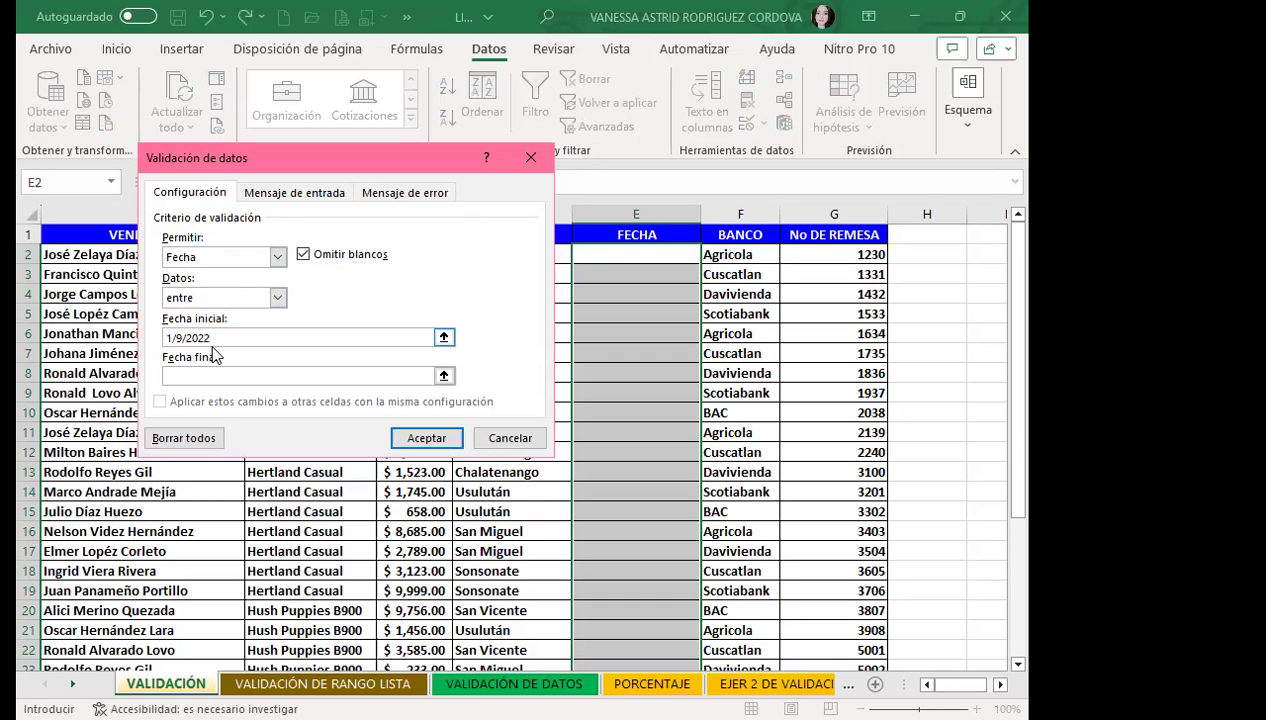
pyautogui.click(200, 375)
pyautogui.write('30/')
pyautogui.write('9/2022')
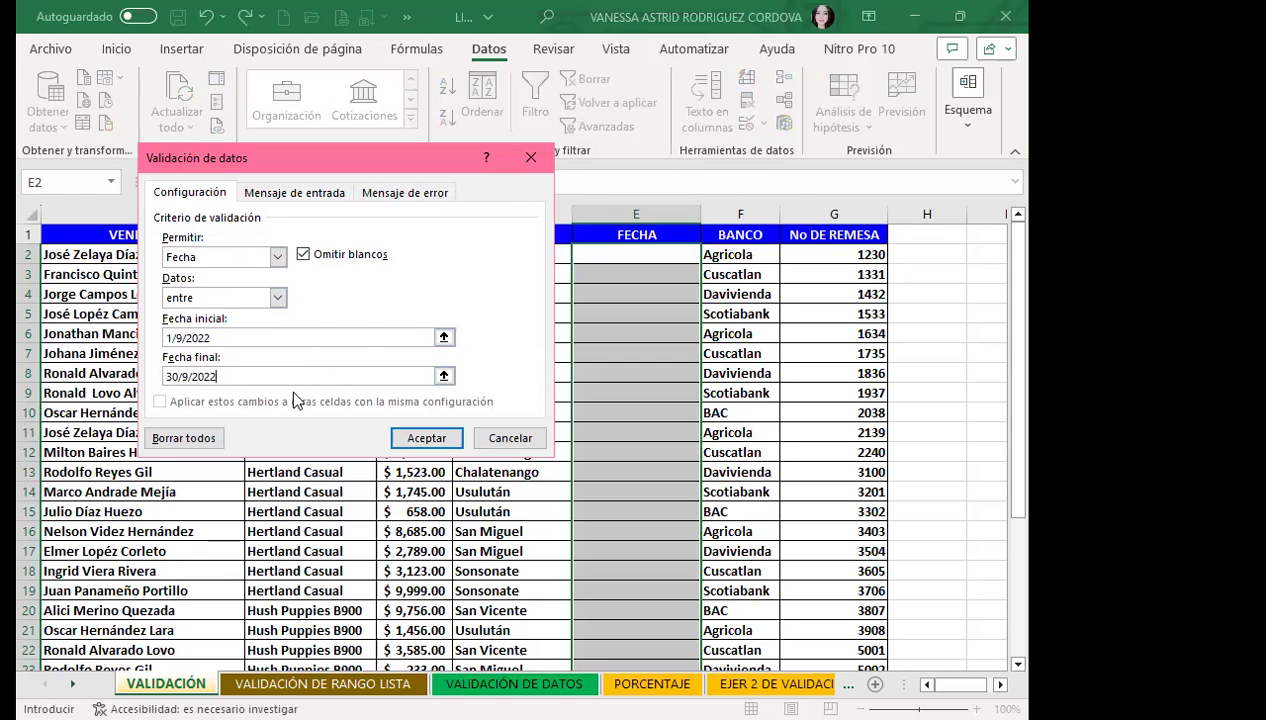
# - Apply the date rule, then test it by entering 1/2/2023 in E2
pyautogui.click(421, 440)
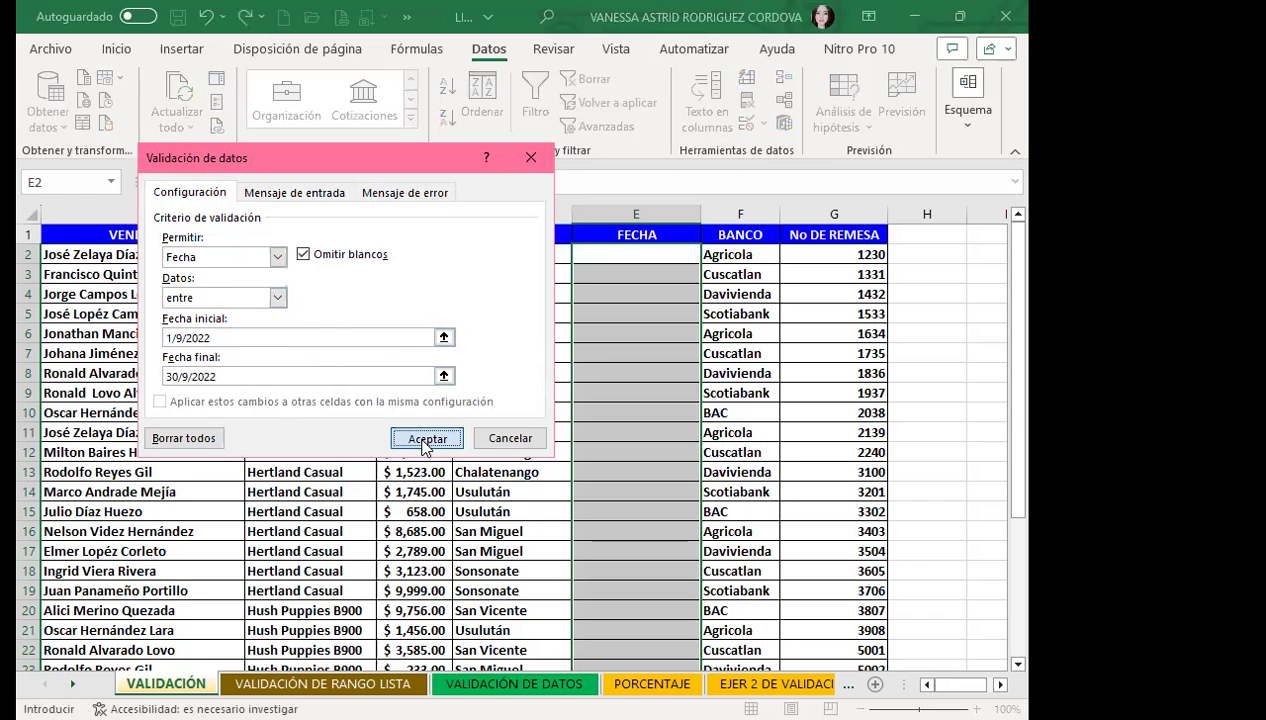
pyautogui.write('1/')
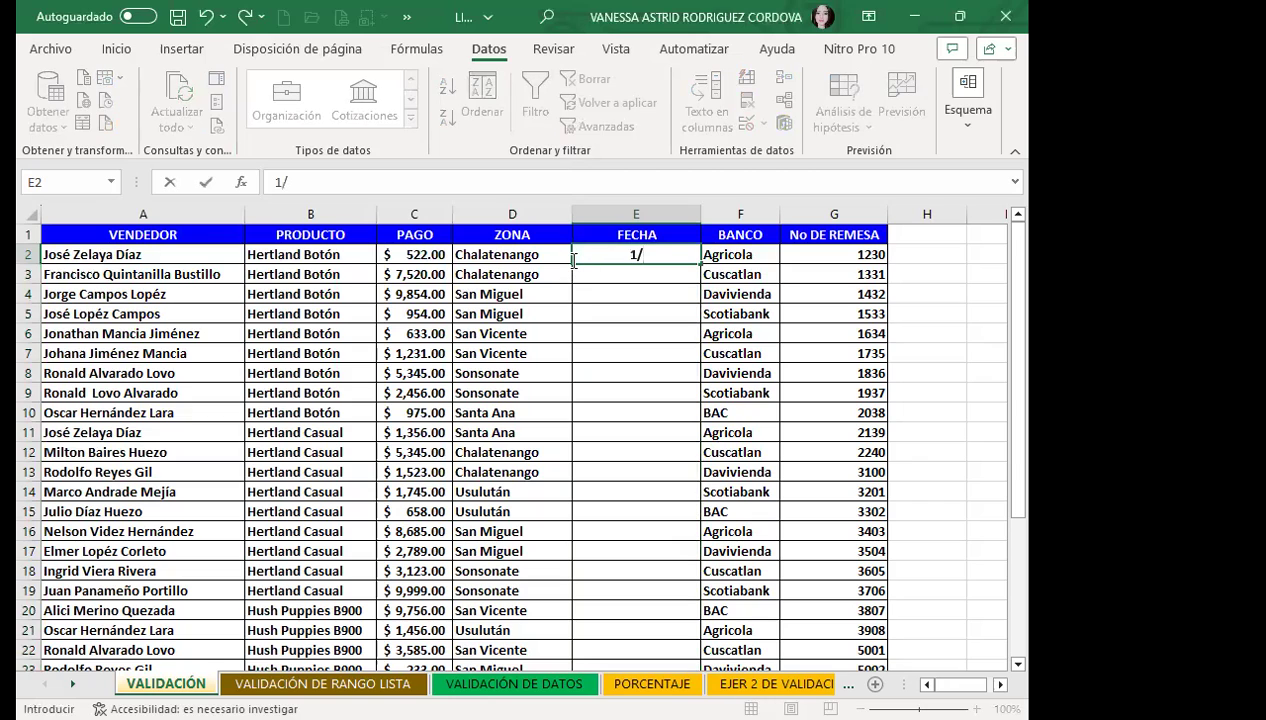
pyautogui.write('2/2023')
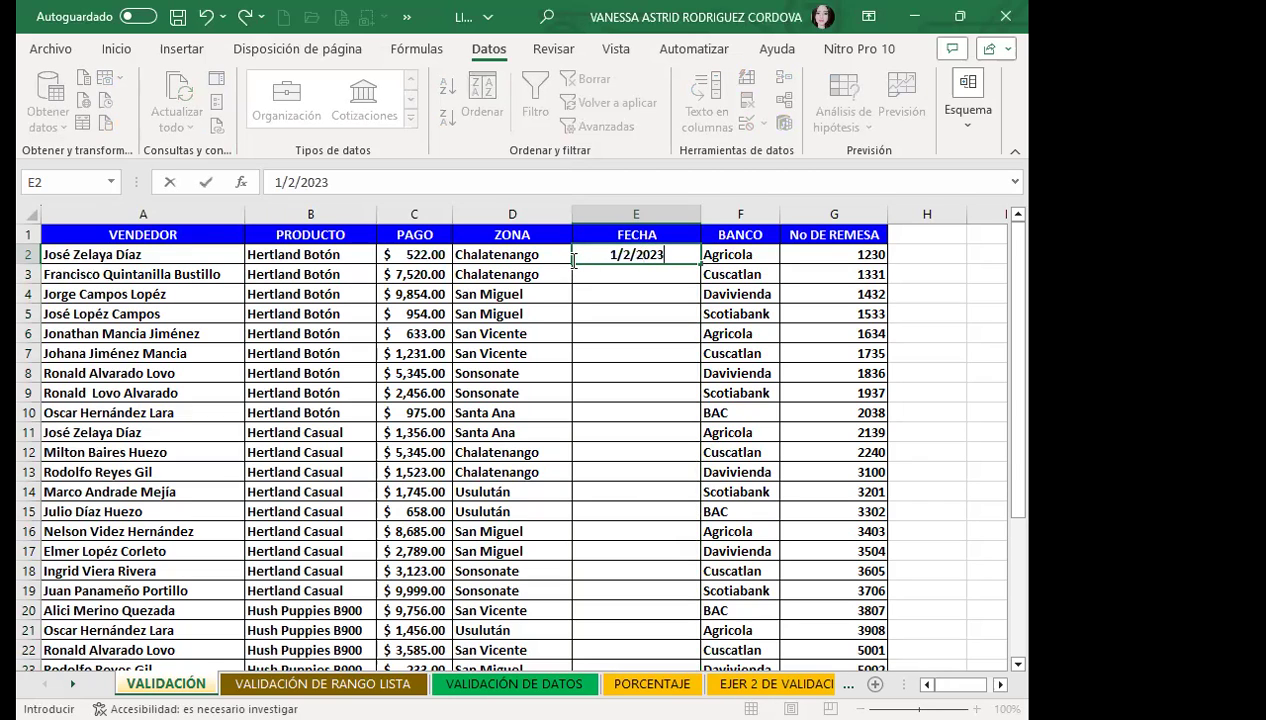
pyautogui.press('Return')
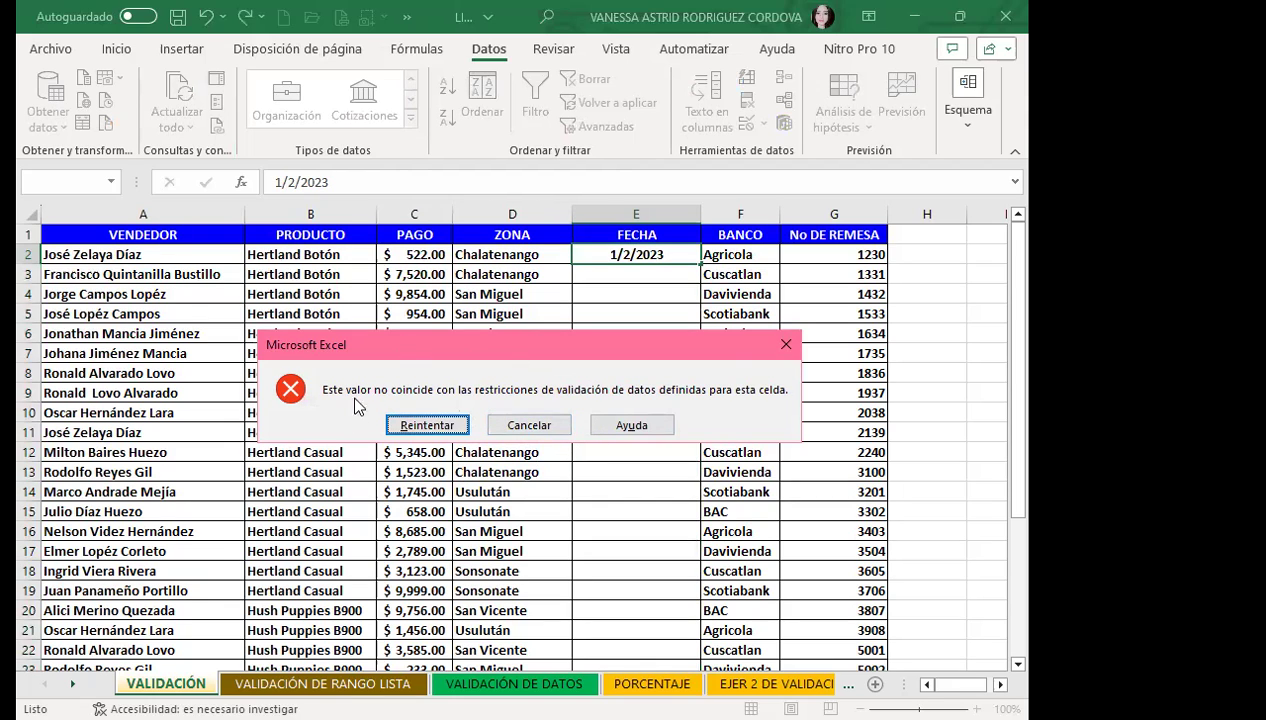
# - Dismiss the rejection message and select the FECHA cells starting at E2
pyautogui.click(786, 344)
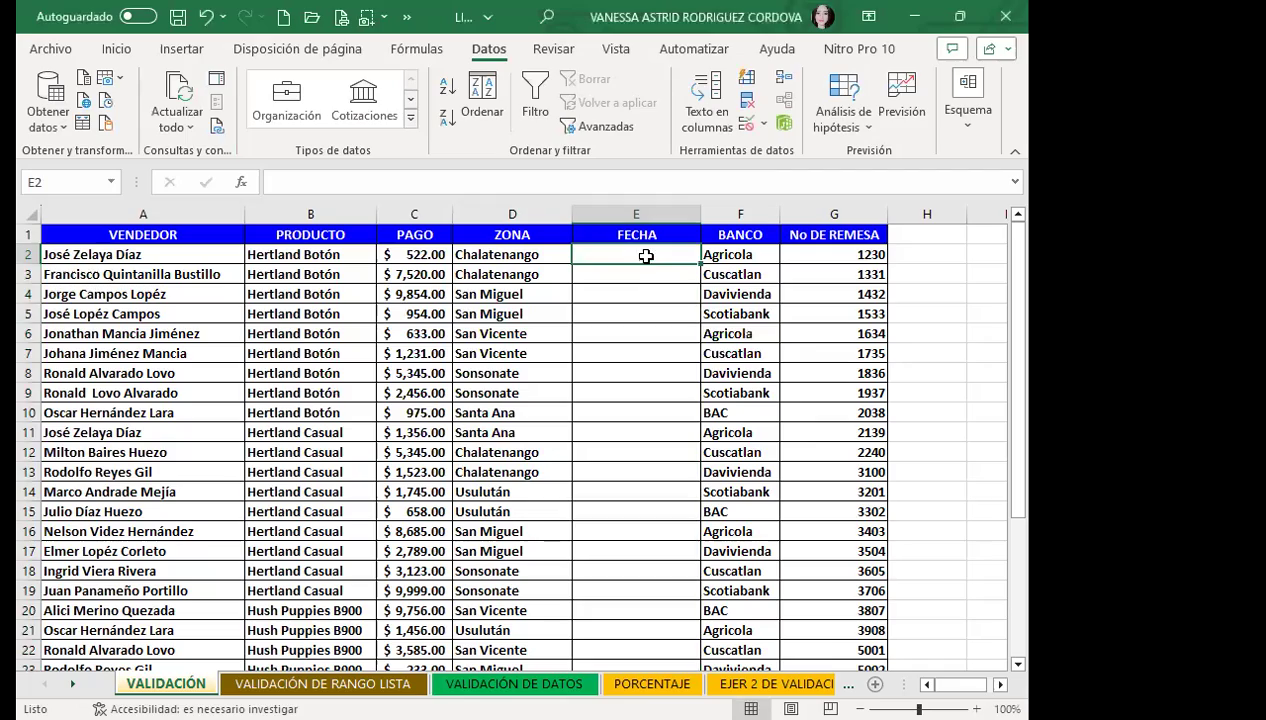
pyautogui.moveTo(646, 256); pyautogui.dragTo(695, 640)
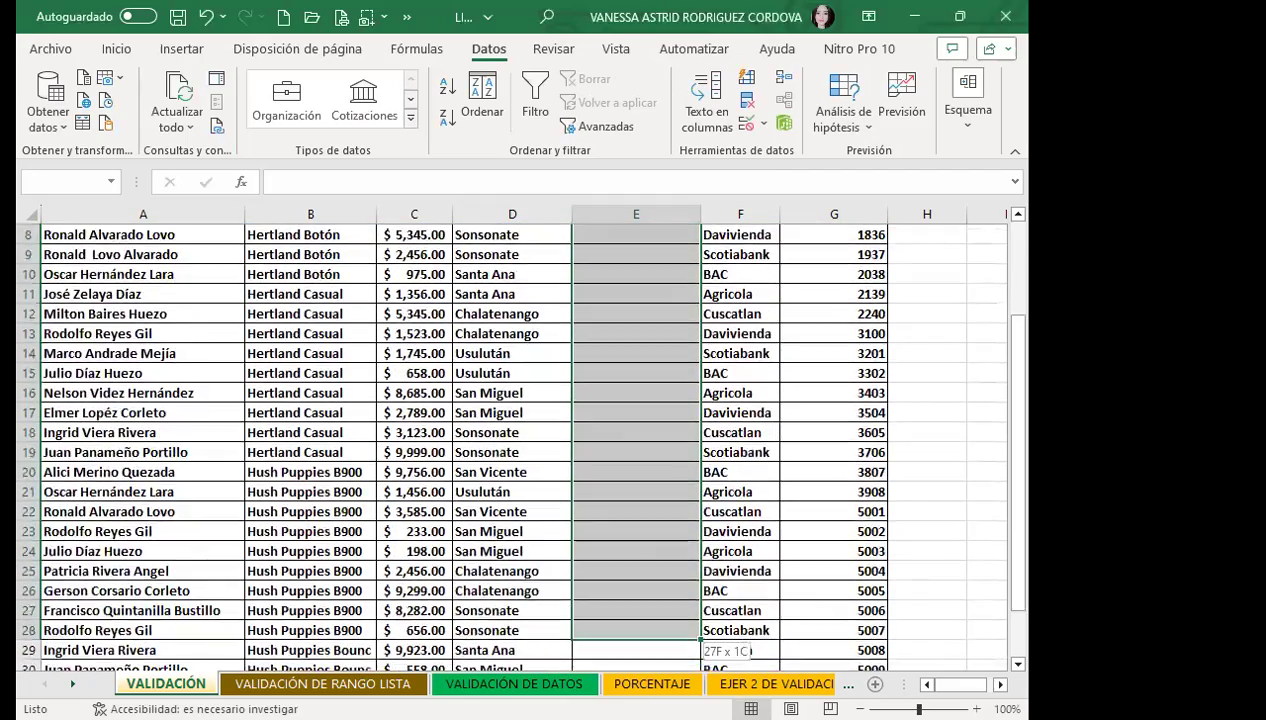
pyautogui.moveTo(695, 640); pyautogui.dragTo(634, 630)
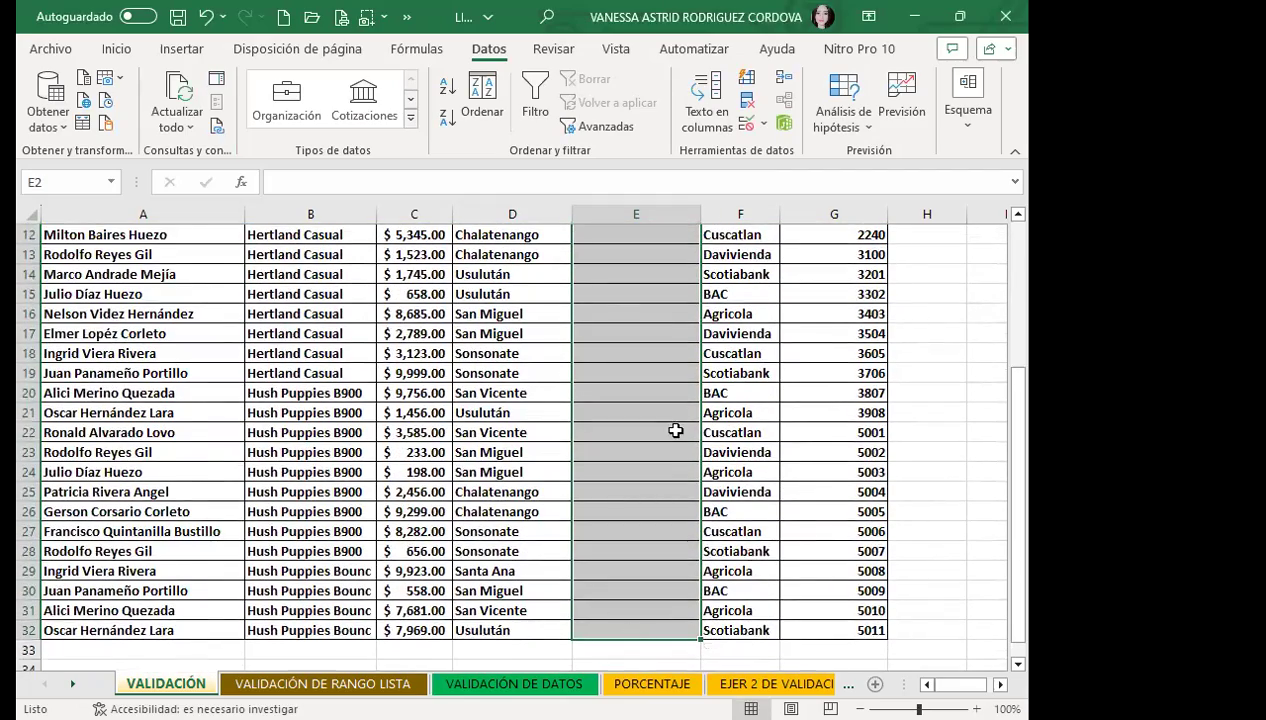
pyautogui.scroll(4, 676, 430)
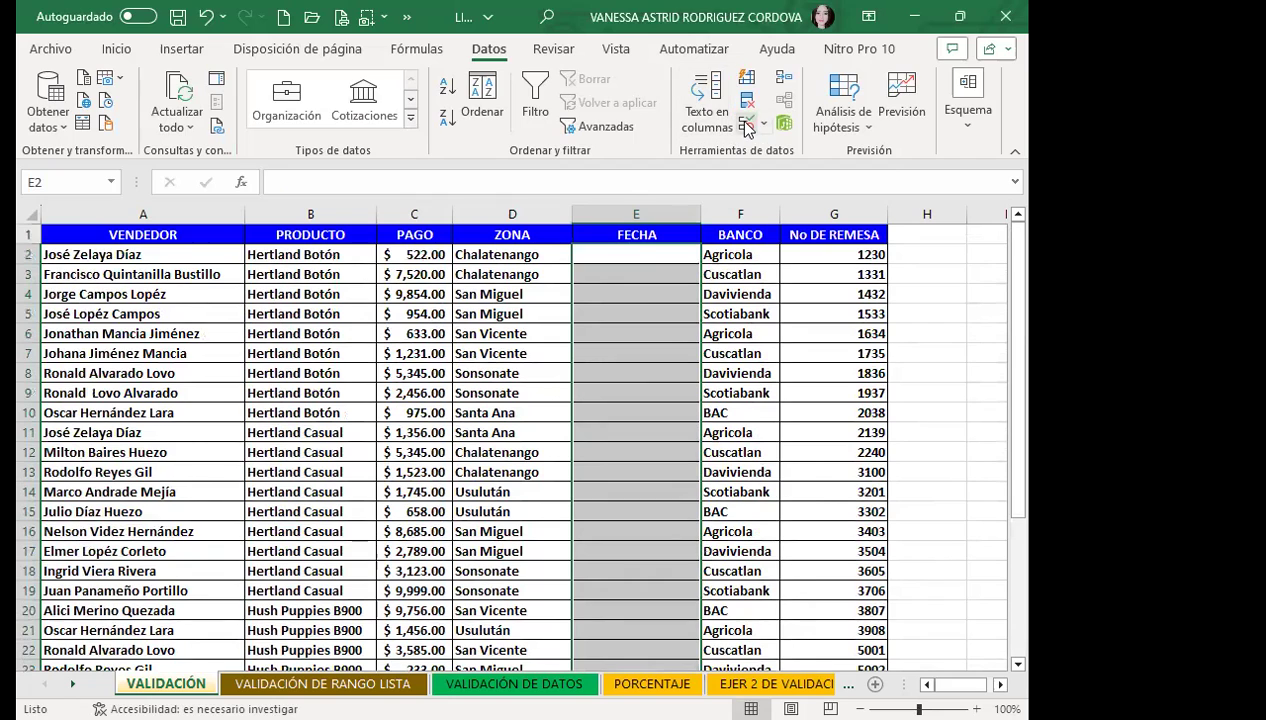
# - Add an Alto error alert with a title and a message requiring SEP. DEL AÑO 2022 dates
pyautogui.click(746, 124)
pyautogui.click(392, 194)
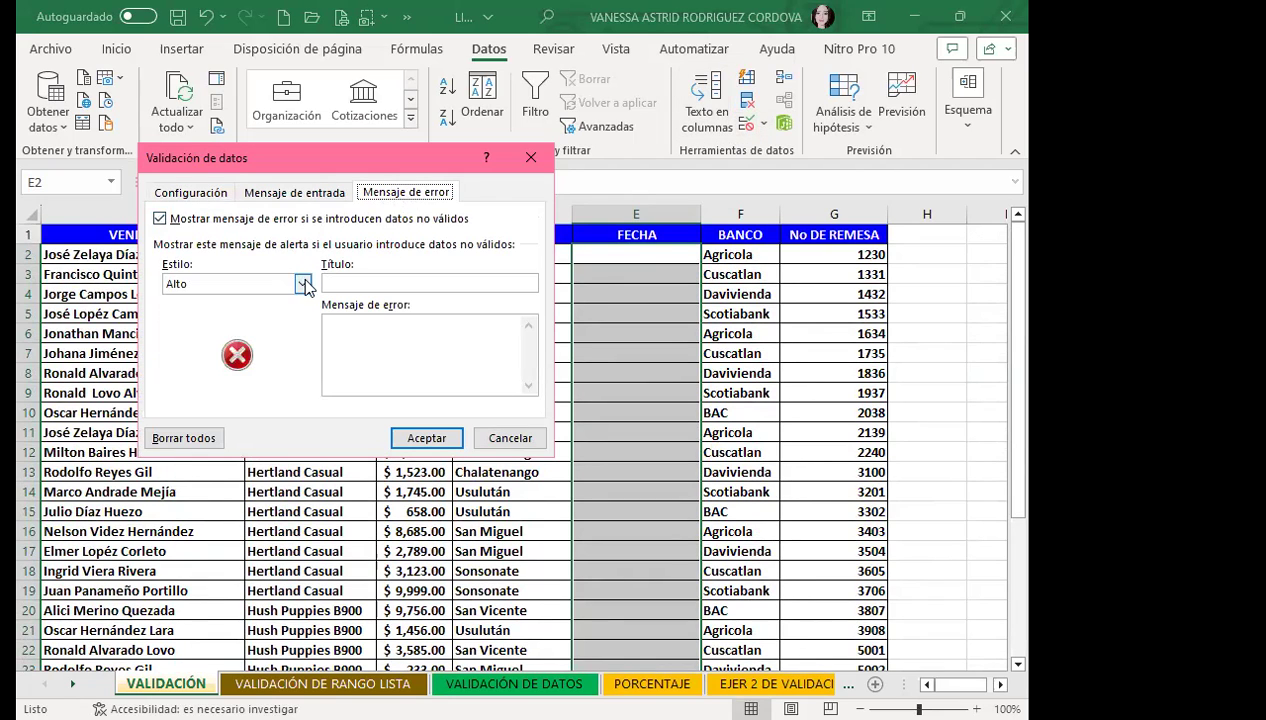
pyautogui.click(205, 285)
pyautogui.click(192, 302)
pyautogui.click(368, 282)
pyautogui.write('FECH')
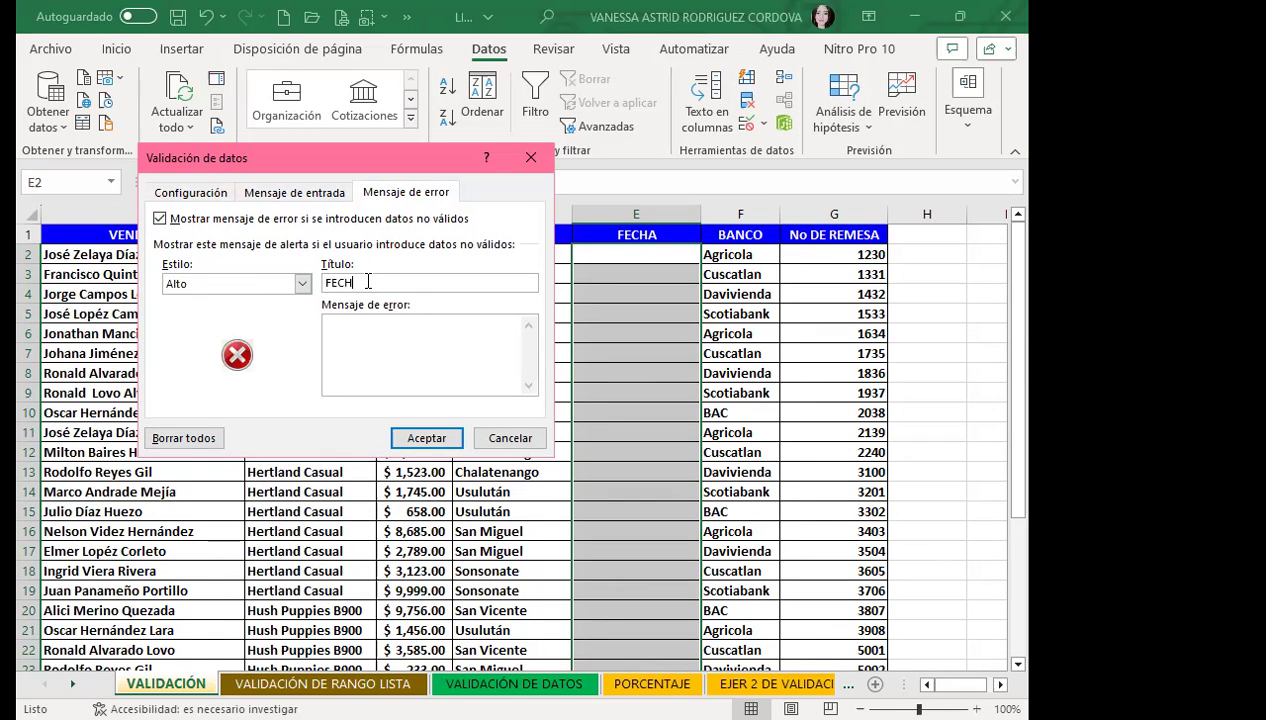
pyautogui.write('A DE NOVIEMBRE DE 2022')
pyautogui.click(411, 353)
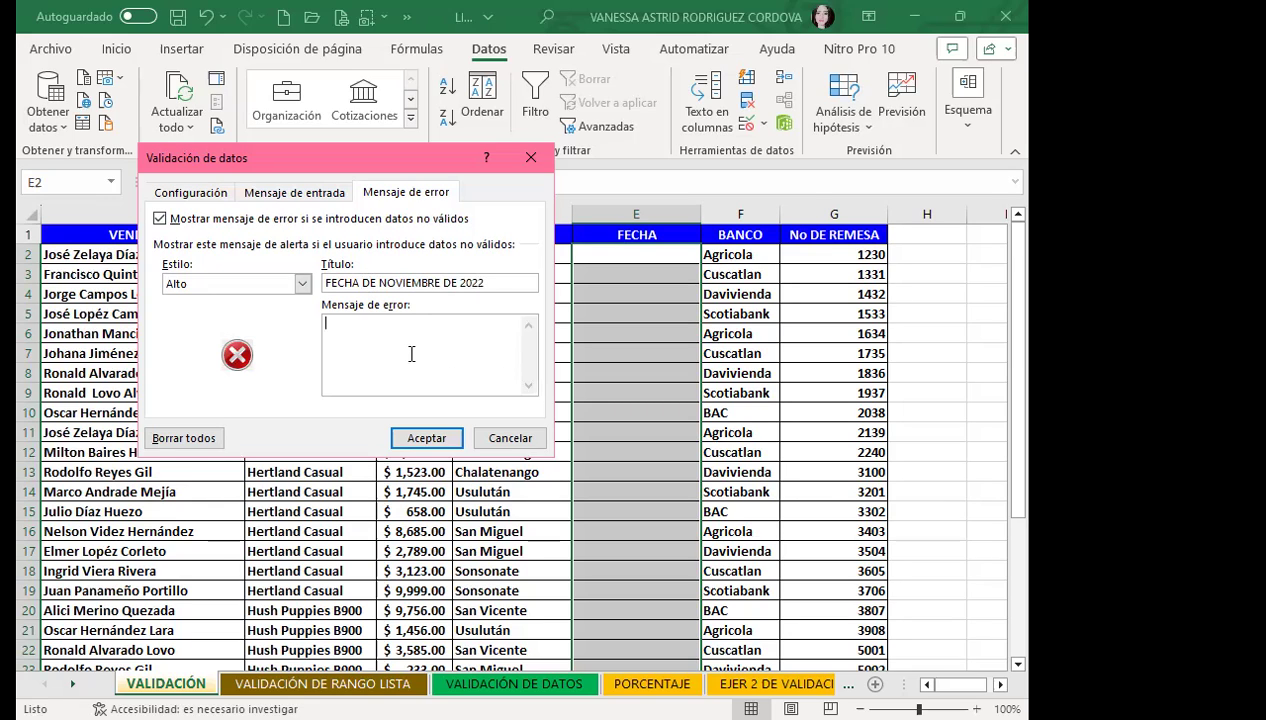
pyautogui.write('DEBE DE COLOCAR FECHA QUE CORRESPONDA AL MES DE N')
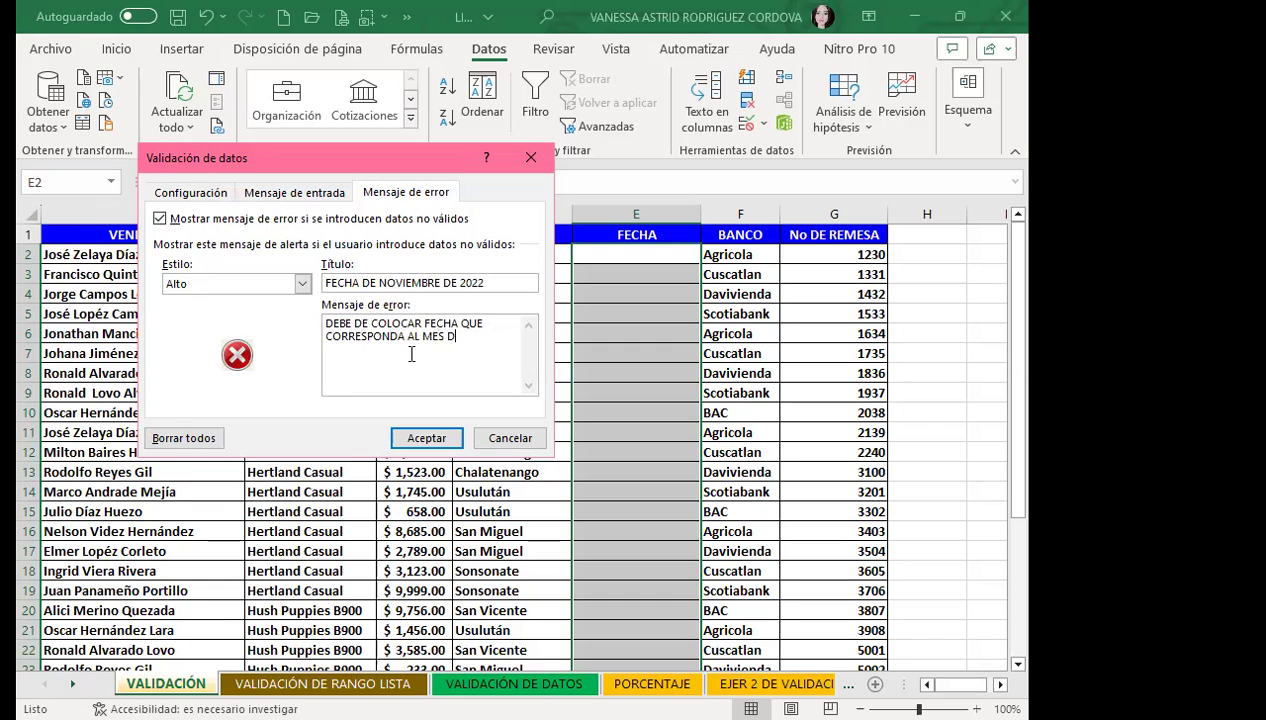
pyautogui.write('OV.')
pyautogui.press('BackSpace')
pyautogui.press('BackSpace')
pyautogui.press('BackSpace')
pyautogui.write('SEP.')
pyautogui.write(' DEL AÑO 2022')
# - Correct the alert title to 'FECHA DE SEPTIEMBRE DE 2022' and apply the Stop alert
pyautogui.doubleClick(417, 283)
pyautogui.write('SEPTIEMBRE')
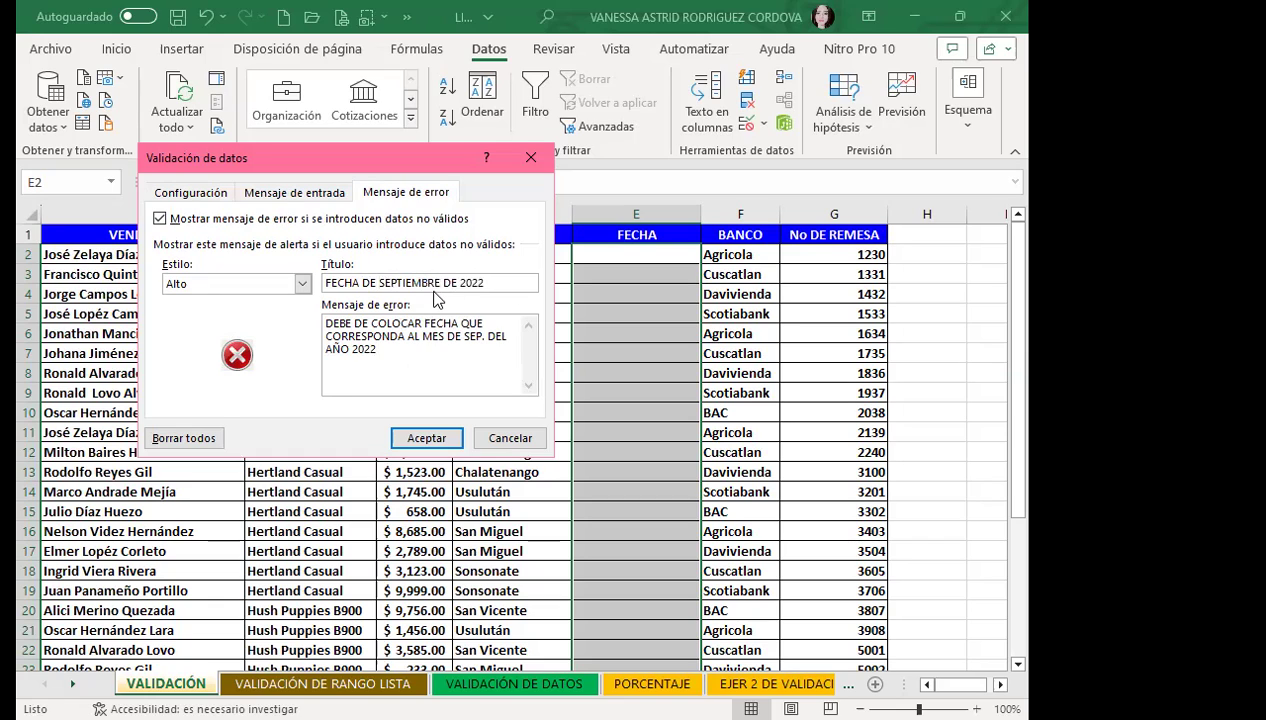
pyautogui.click(182, 192)
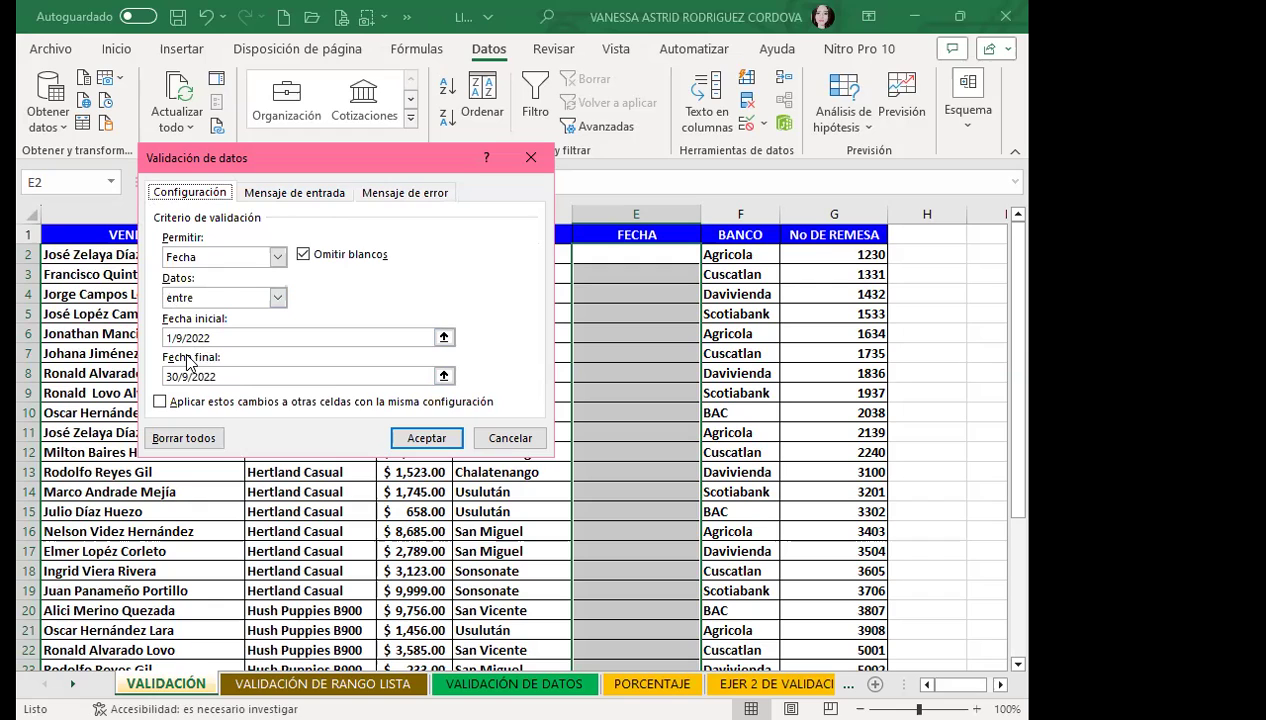
pyautogui.click(410, 195)
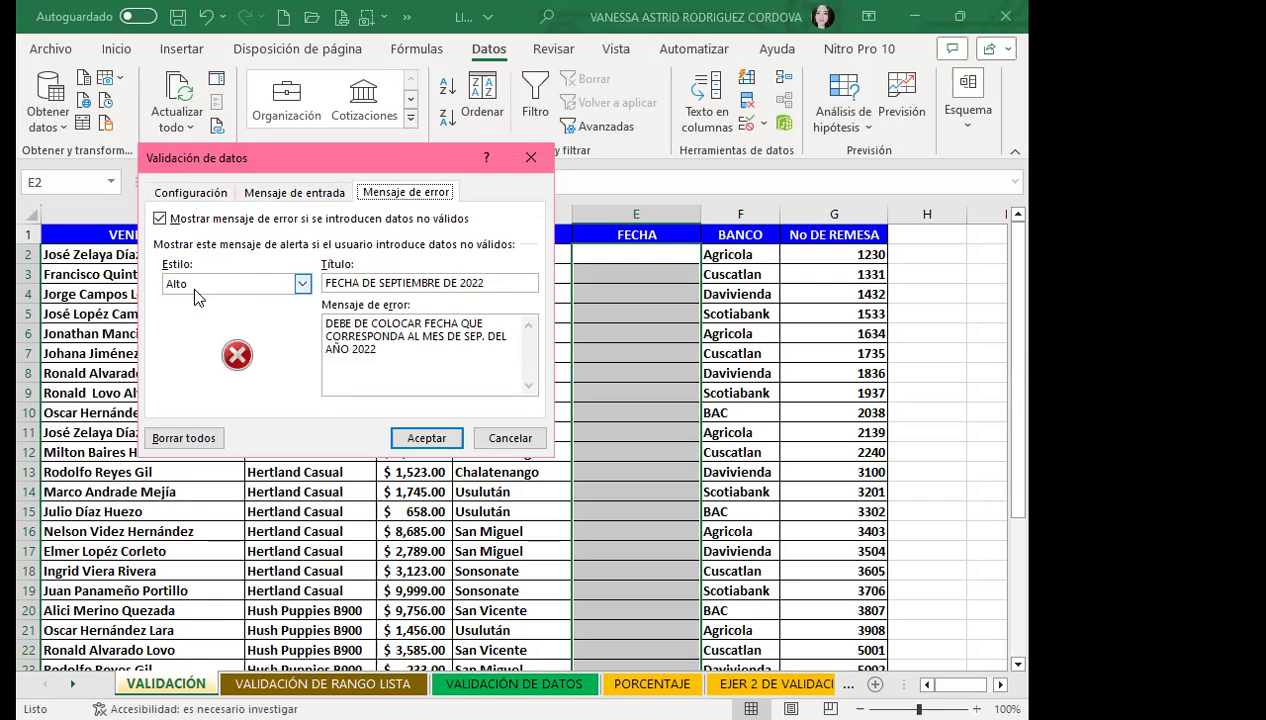
pyautogui.click(225, 292)
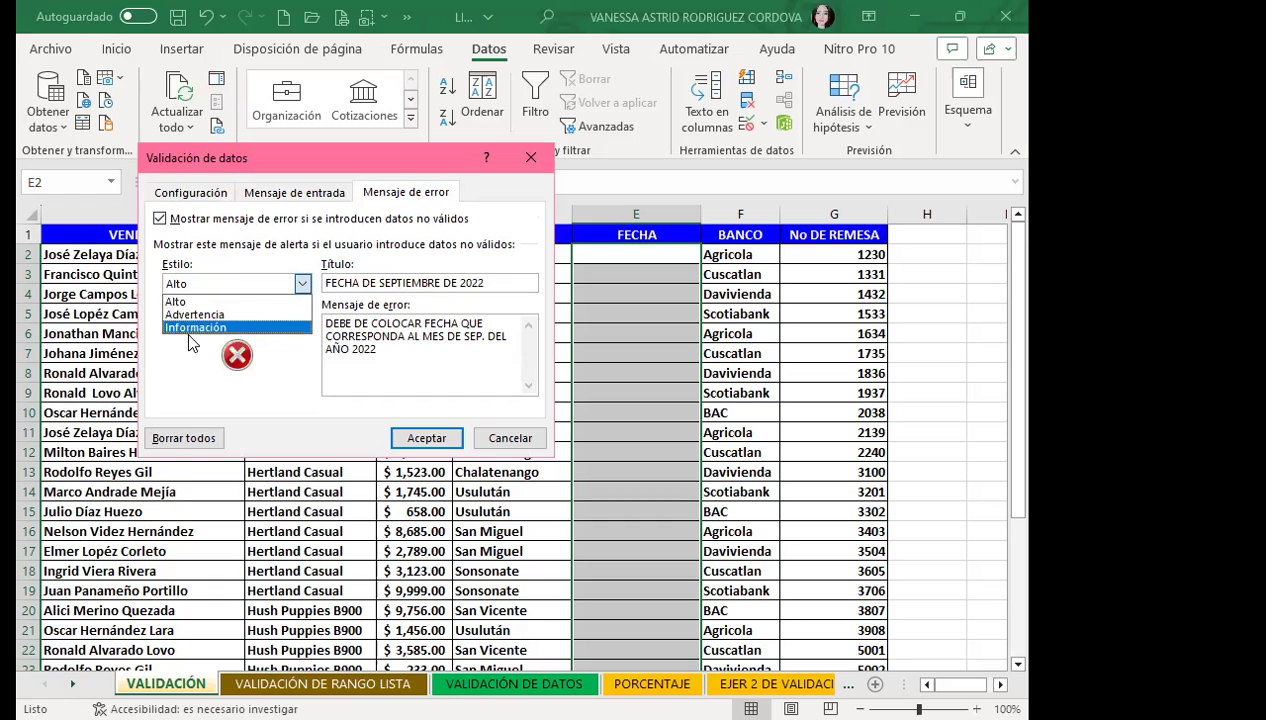
pyautogui.click(192, 291)
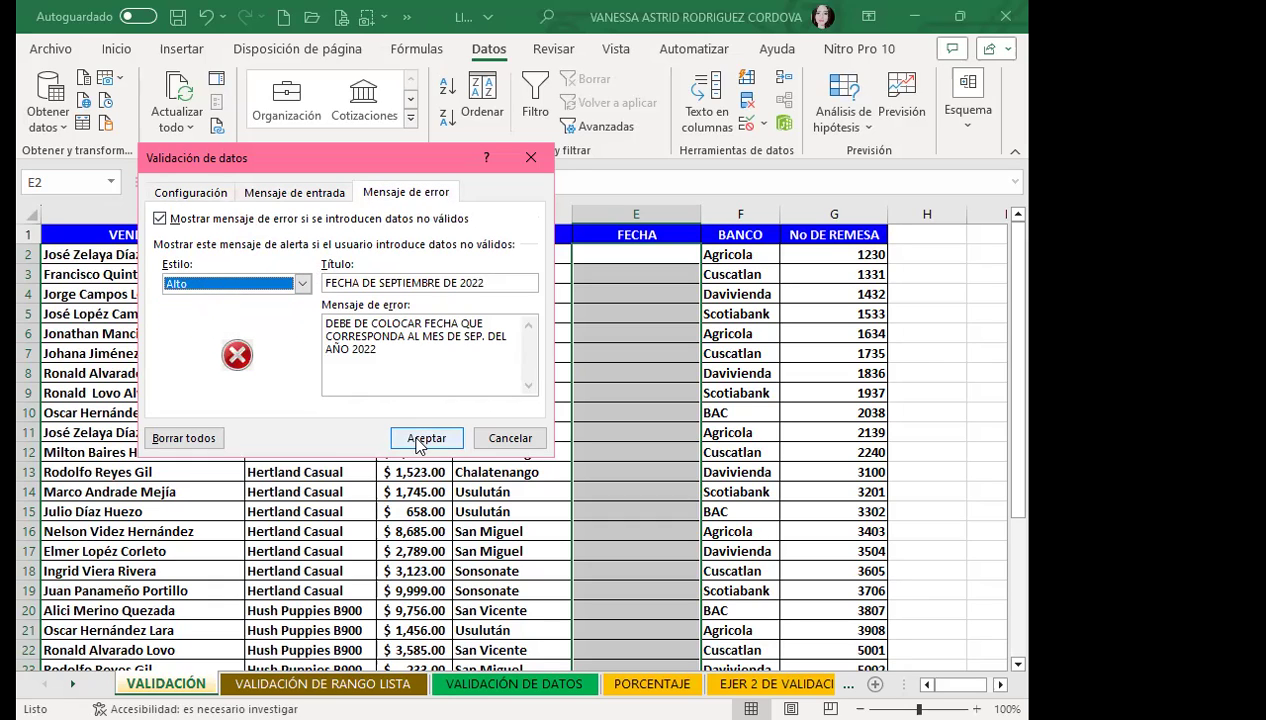
pyautogui.click(424, 436)
# - Test 1/8/2023 in E2, cancel the rejected entry, and select E11
pyautogui.click(606, 250)
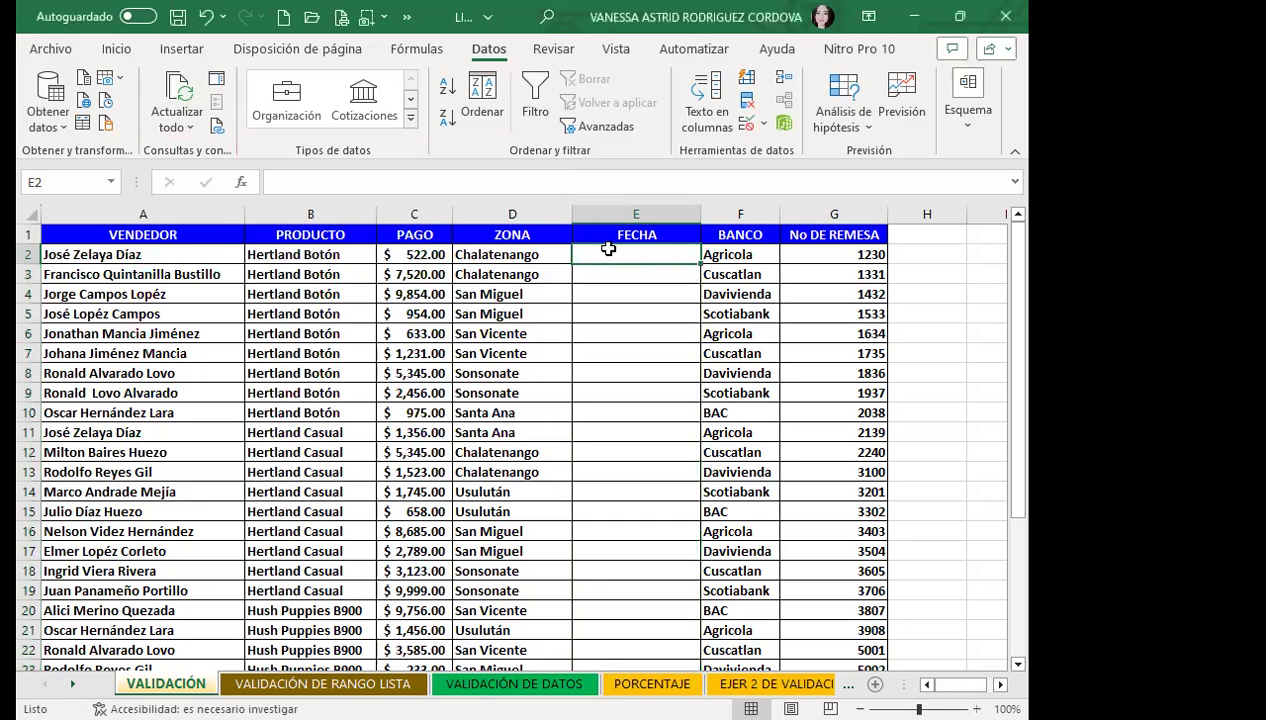
pyautogui.write('1/8/2023')
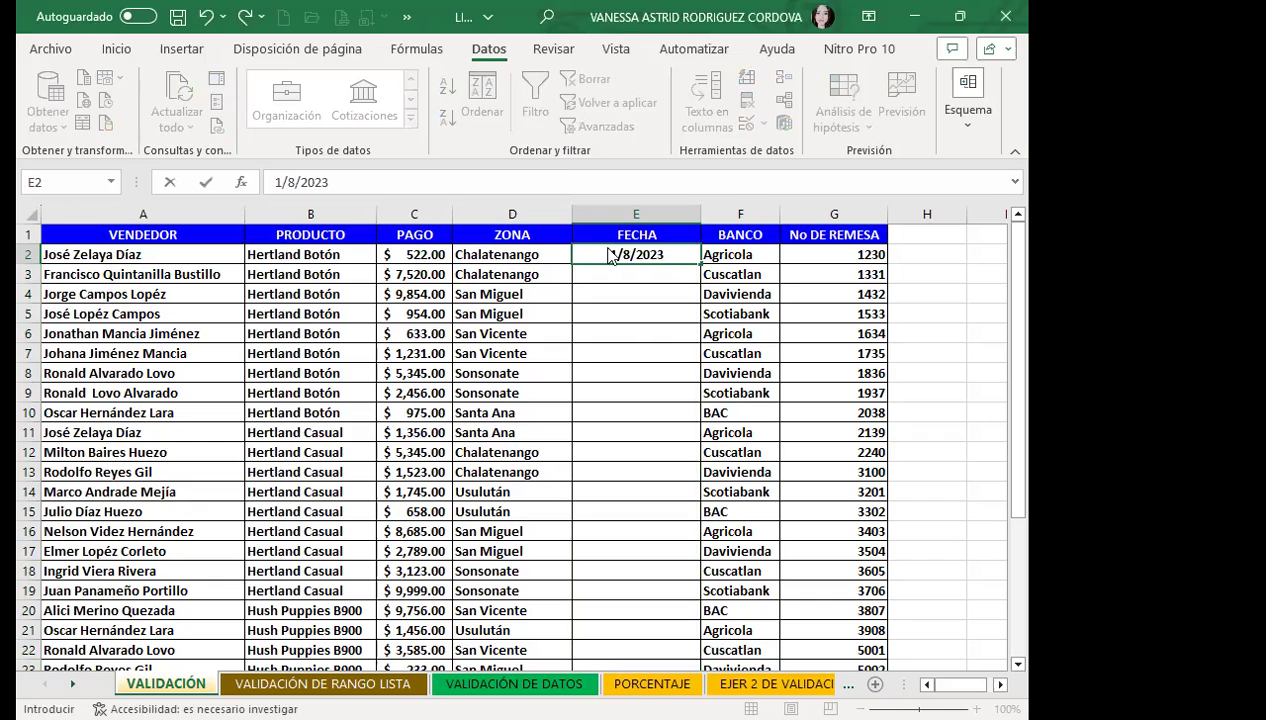
pyautogui.press('Return')
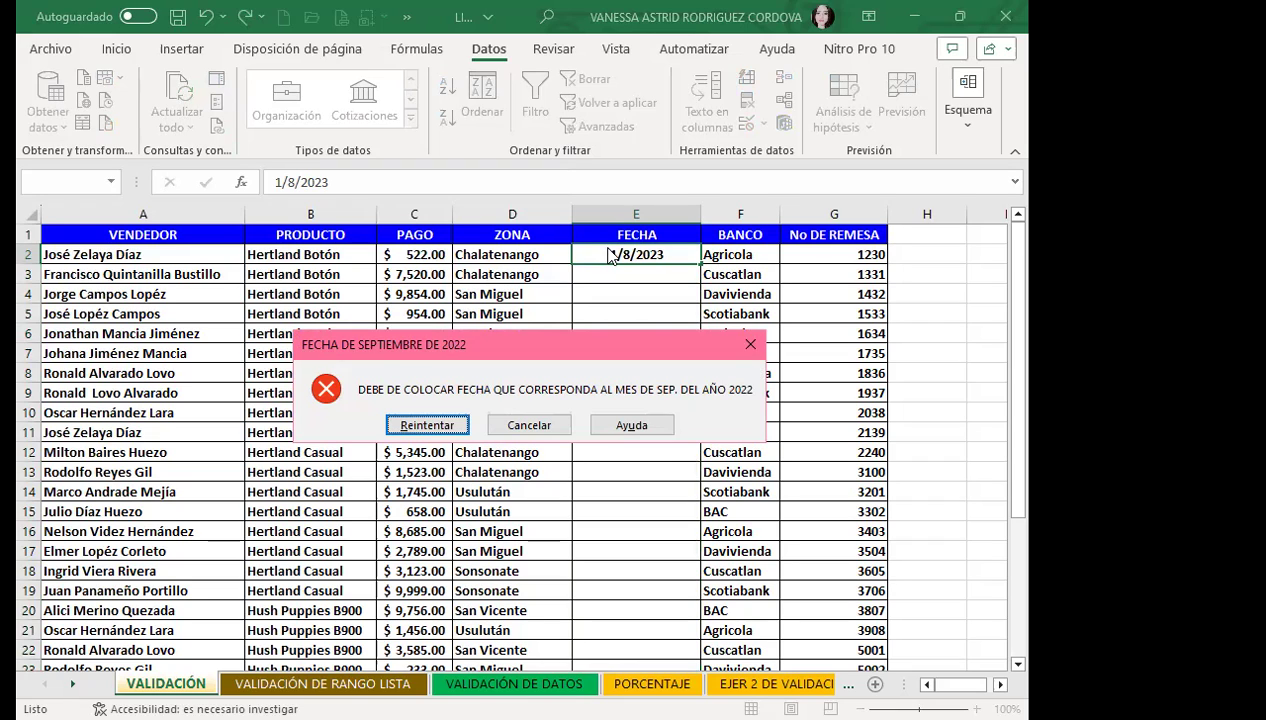
pyautogui.click(526, 425)
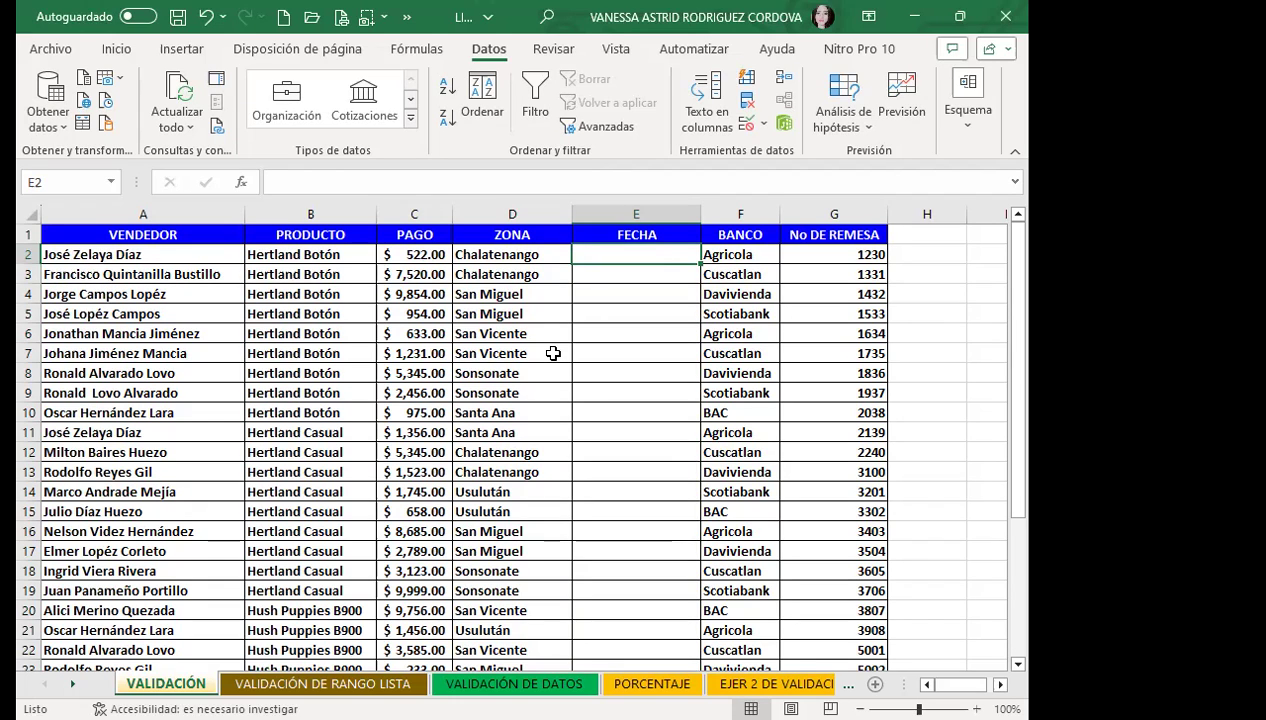
pyautogui.click(618, 435)
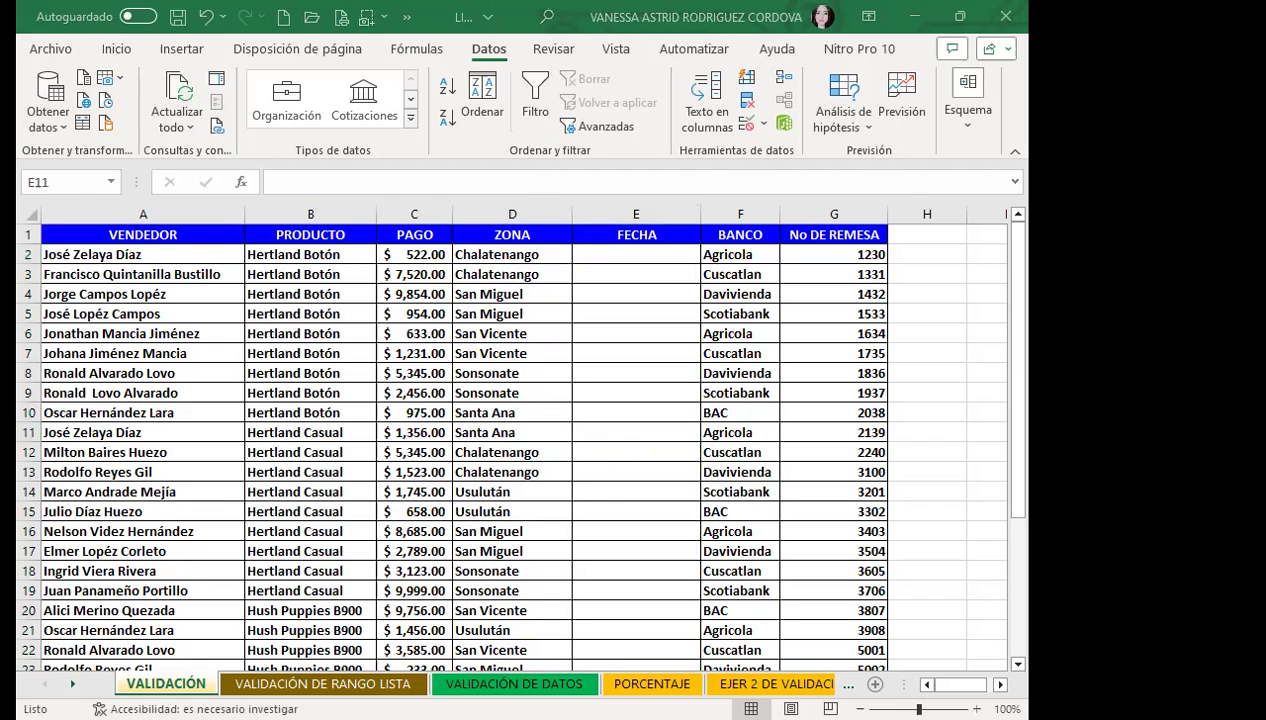
# - Go to the VALIDACIÓN DE RANGO LISTA sheet with the VALORES, NORMAL and RANGO areas
pyautogui.click(338, 683)
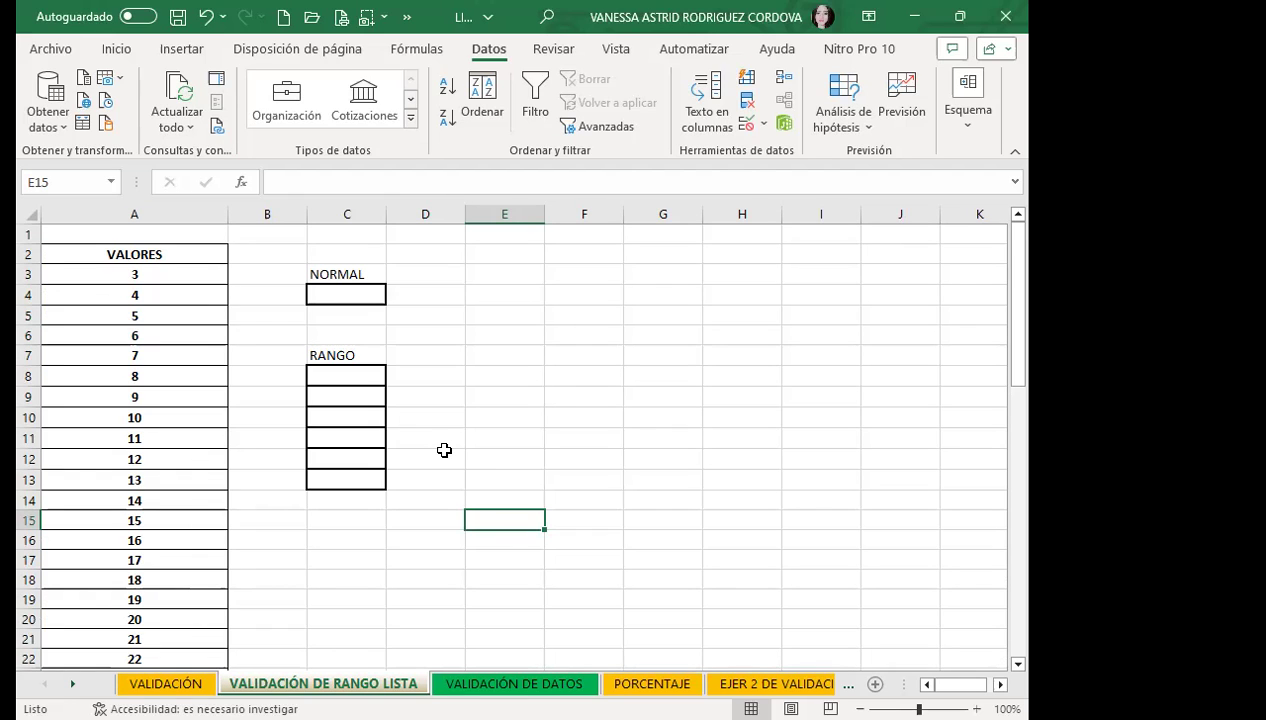
# - Give NORMAL cell C4 a Lista validation with source =$A$3:$A$25
pyautogui.click(335, 292)
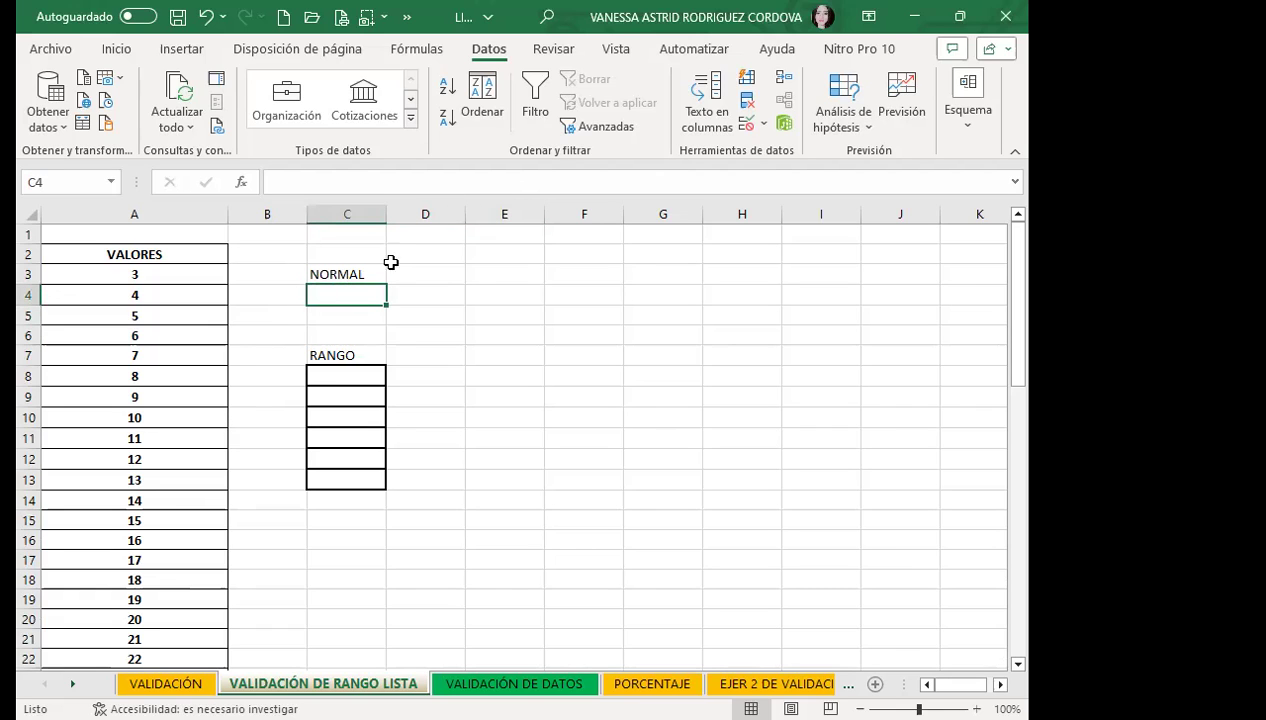
pyautogui.click(748, 121)
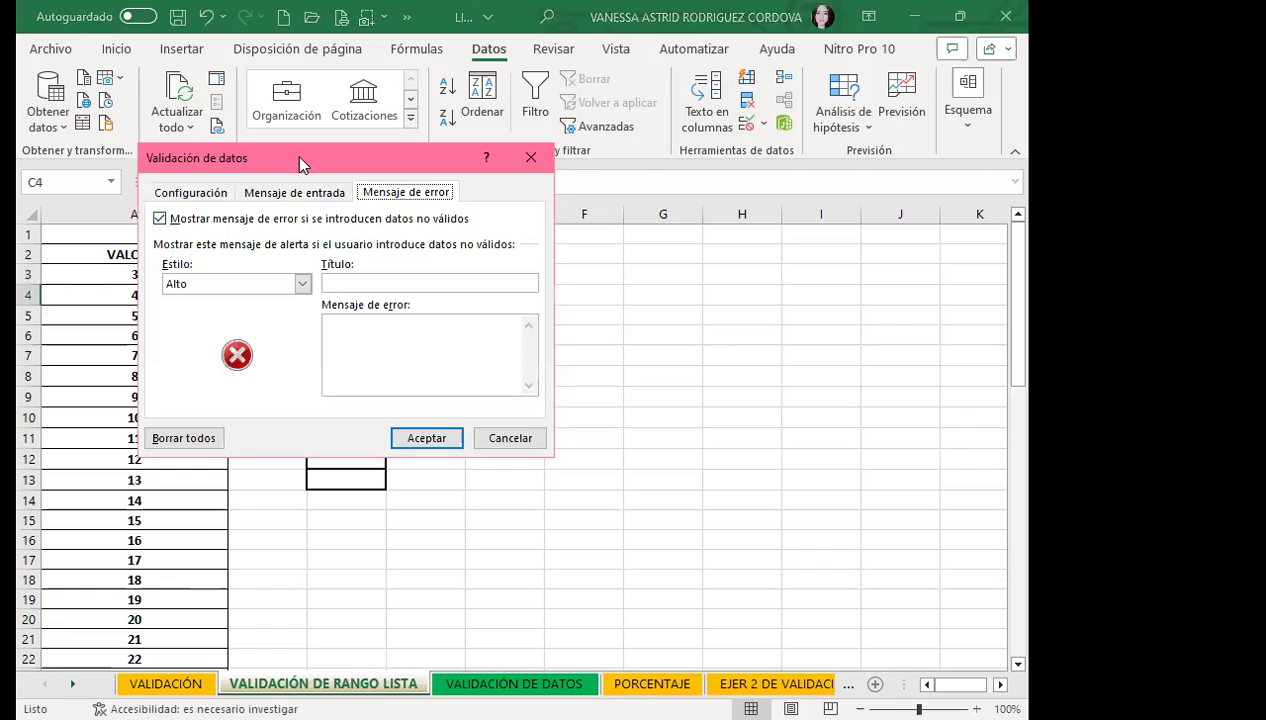
pyautogui.moveTo(302, 155); pyautogui.dragTo(601, 166)
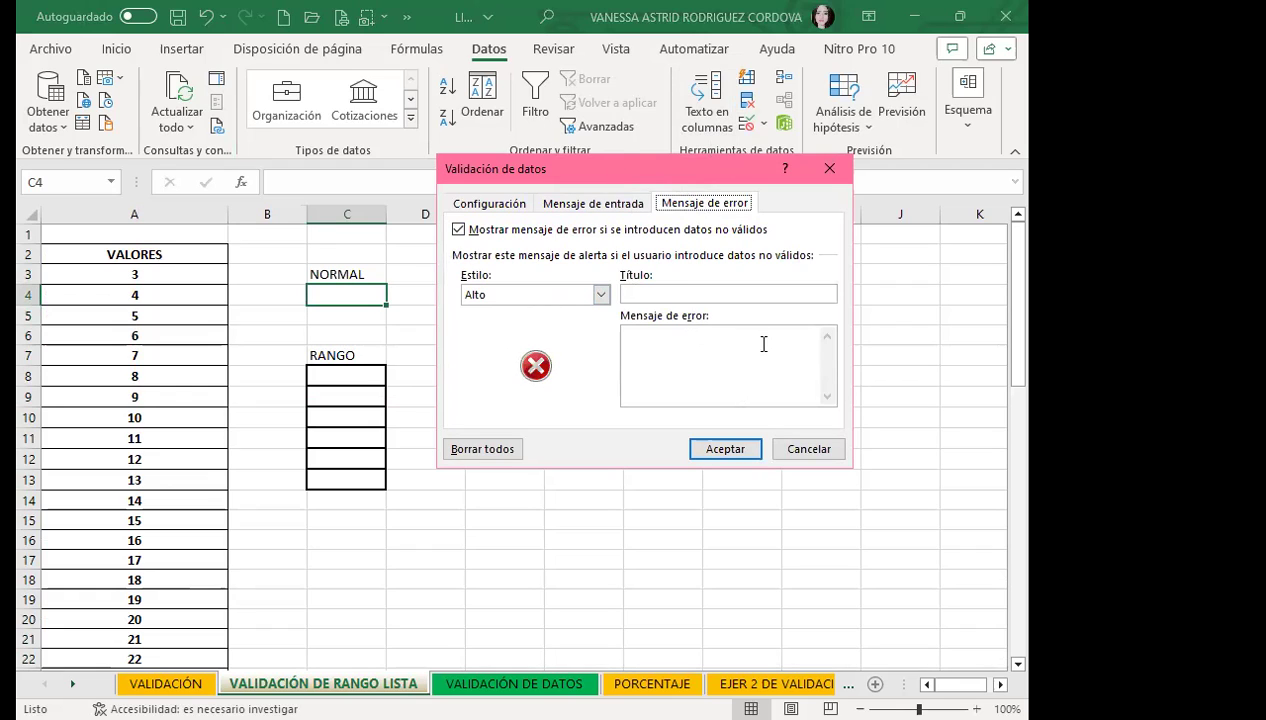
pyautogui.click(512, 205)
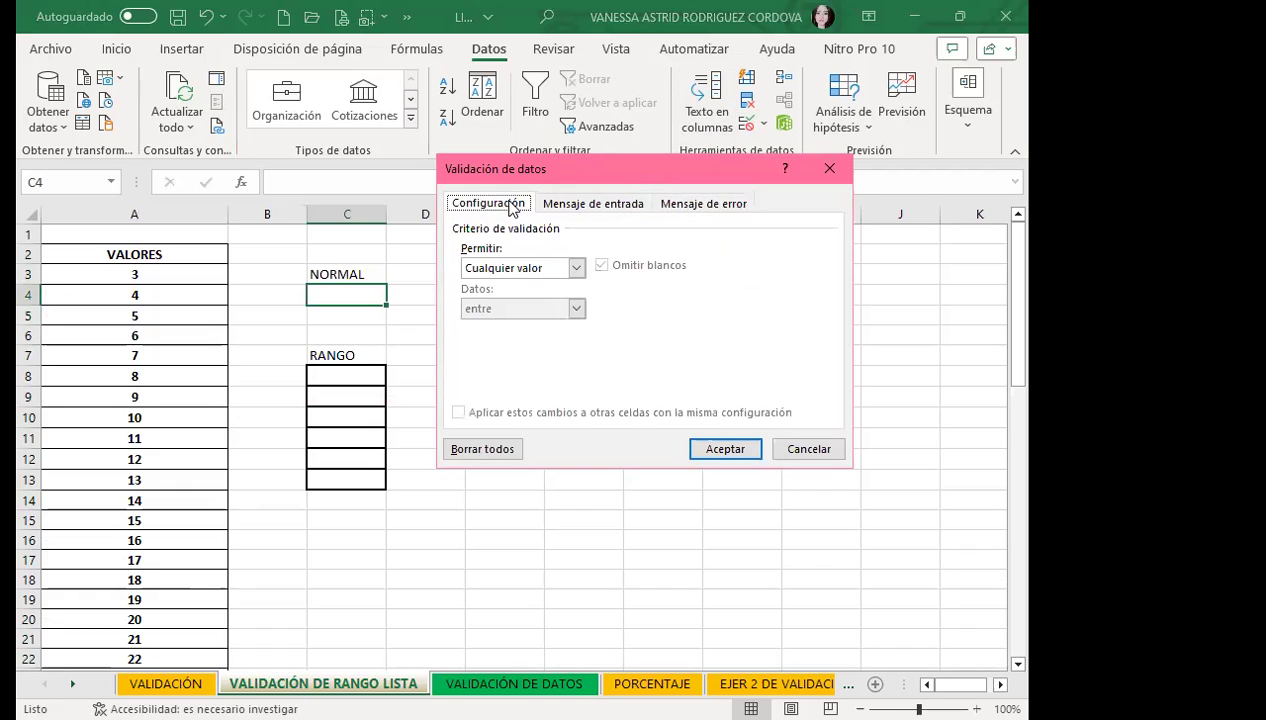
pyautogui.click(577, 268)
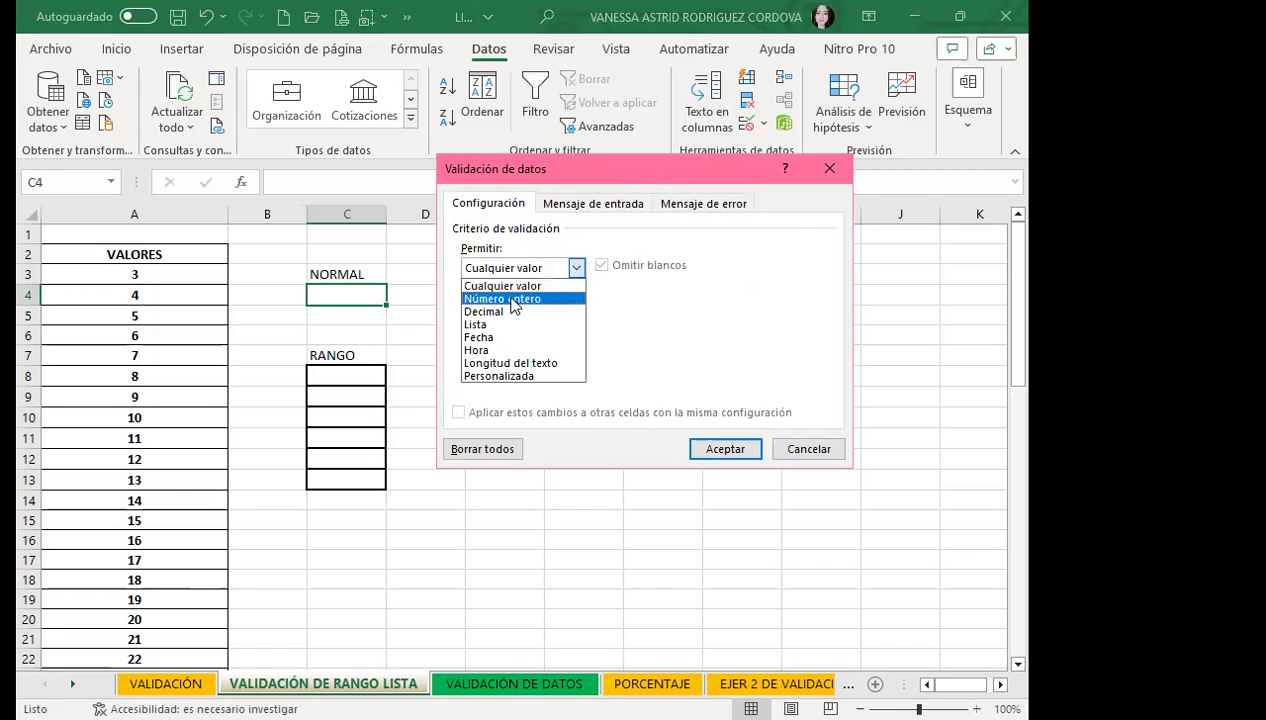
pyautogui.click(476, 326)
pyautogui.click(494, 346)
pyautogui.click(167, 276)
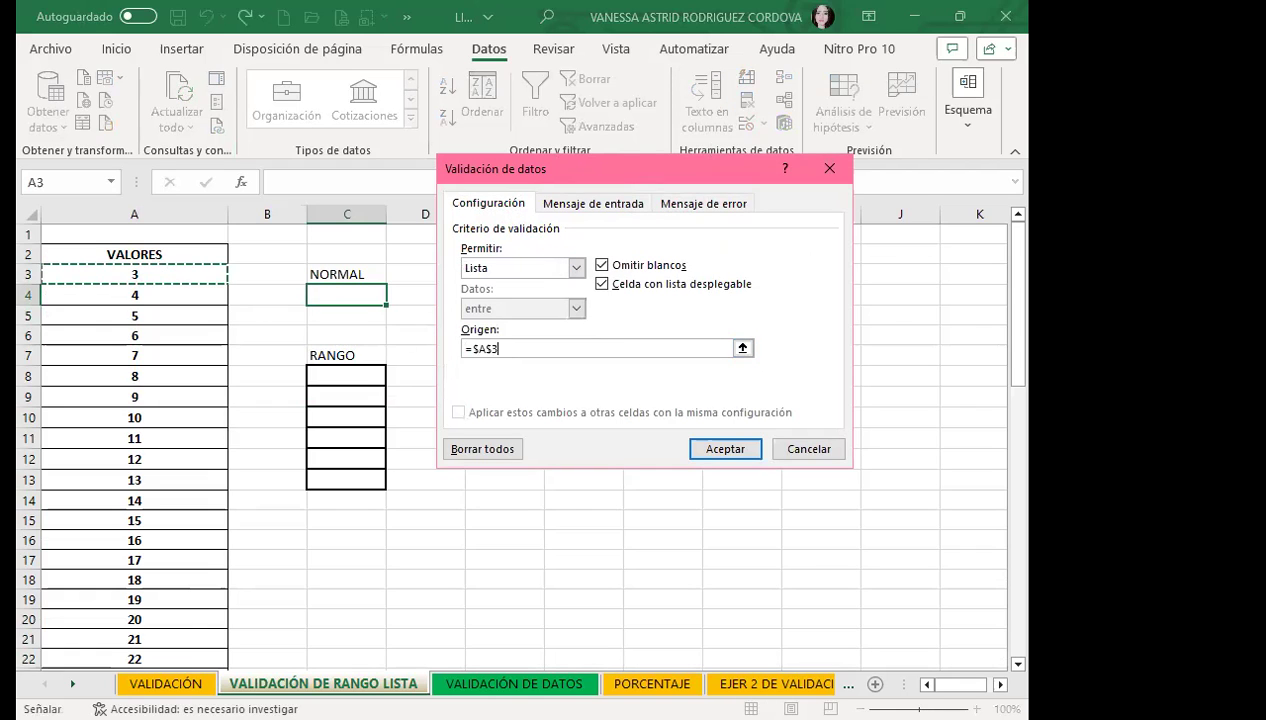
pyautogui.hotkey('ctrl', 'shift', 'Down')
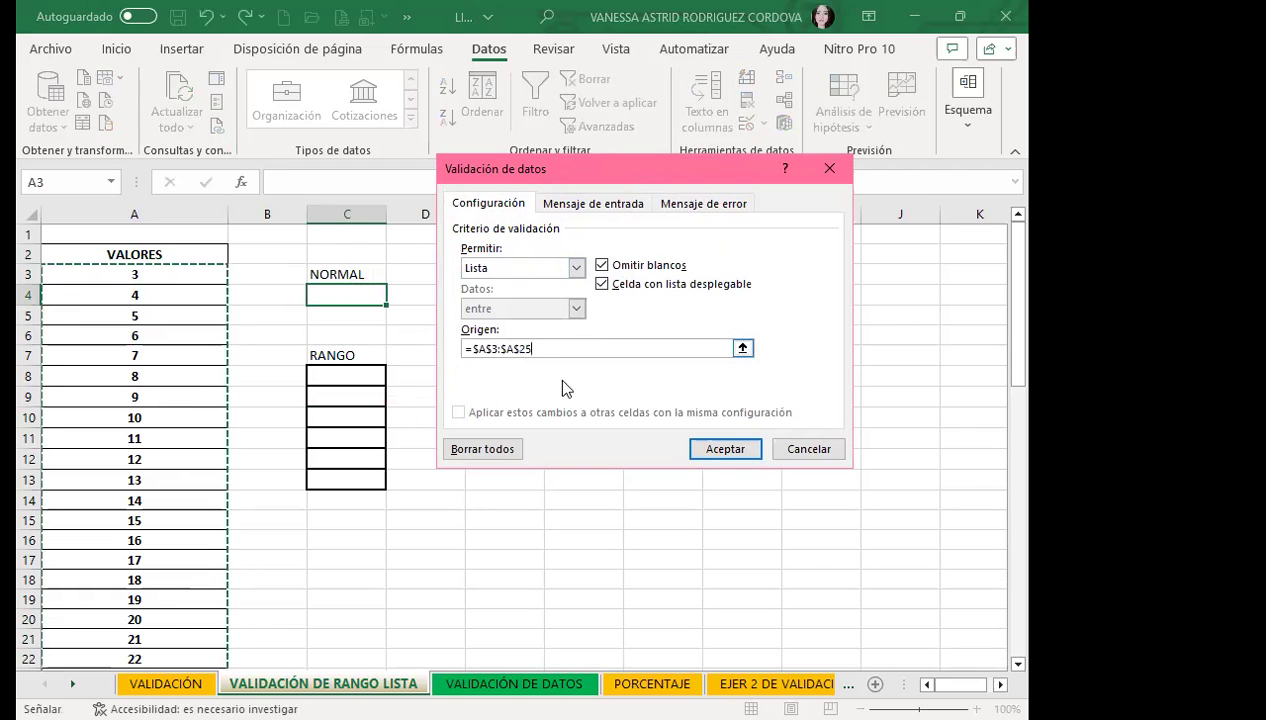
pyautogui.click(725, 449)
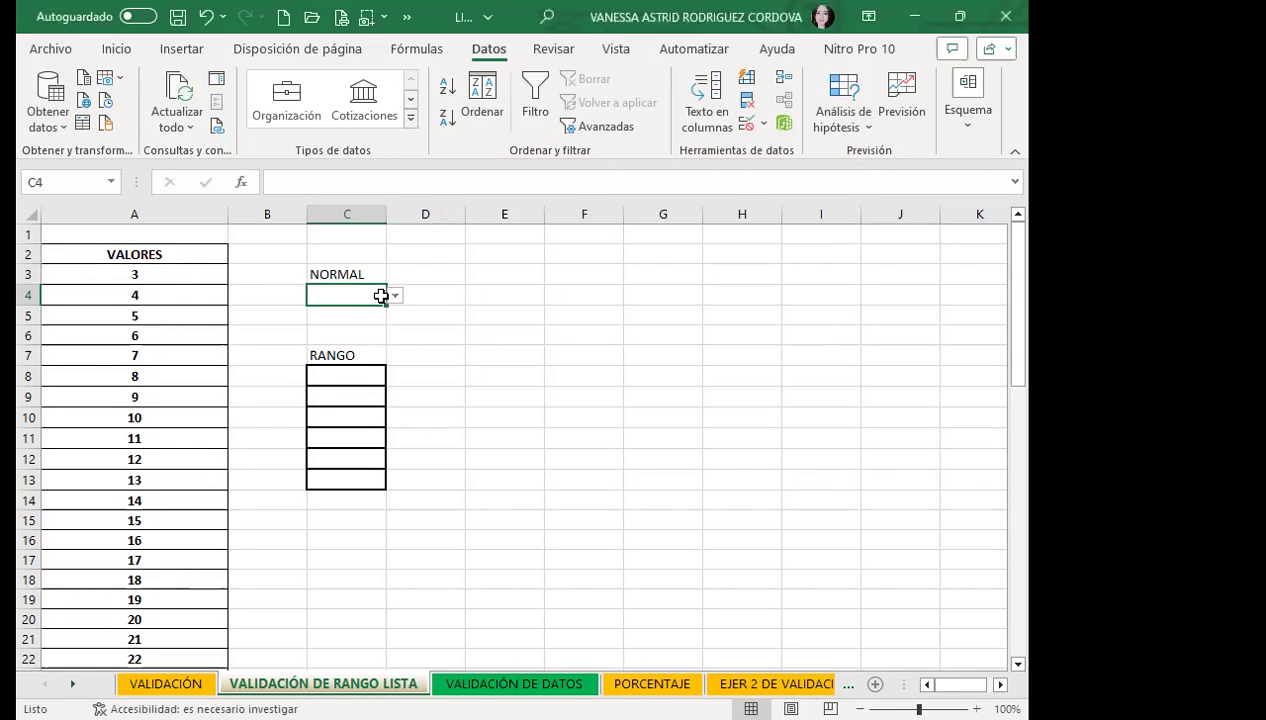
# - Pick 6 from C4's dropdown and clear the values in A3:A11
pyautogui.click(395, 296)
pyautogui.click(340, 347)
pyautogui.moveTo(134, 274); pyautogui.dragTo(141, 438)
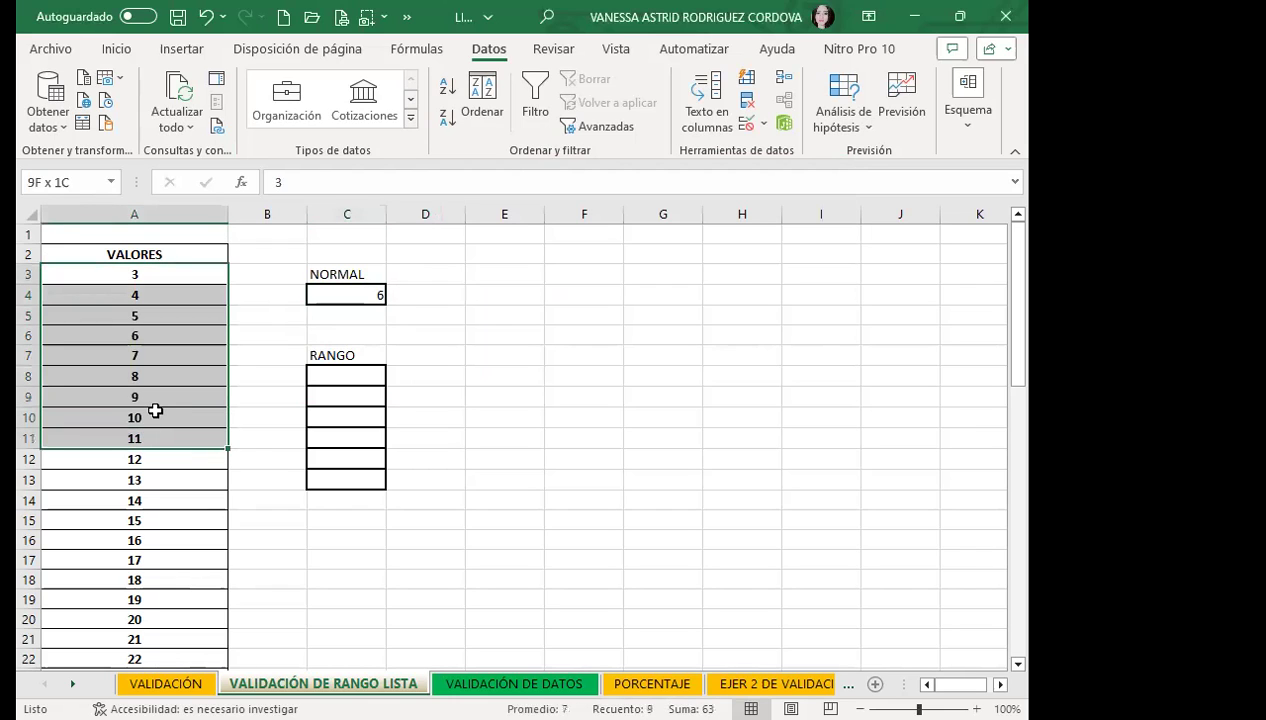
pyautogui.press('Delete')
# - Enter GFDG in A10 and A7 and GDFGDF in A5
pyautogui.click(155, 410)
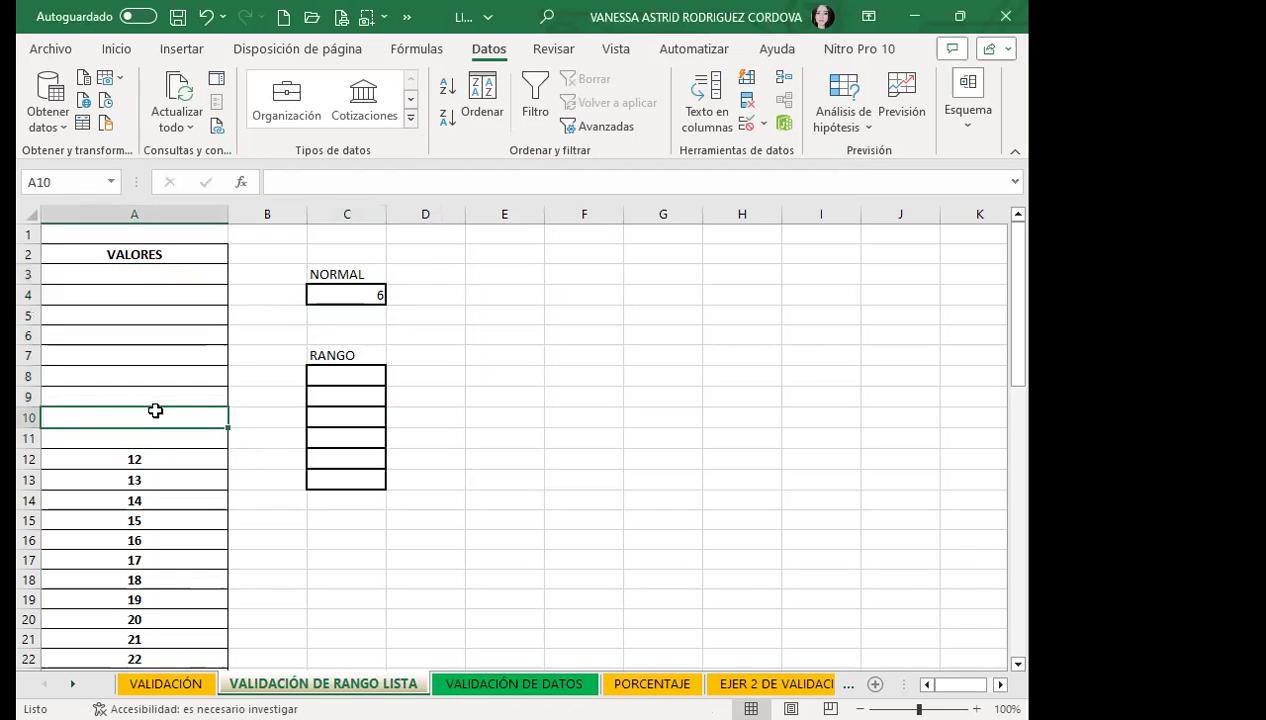
pyautogui.write('GFDG')
pyautogui.click(136, 356)
pyautogui.write('GFDG')
pyautogui.click(137, 314)
pyautogui.write('GDFGDF')
pyautogui.click(350, 294)
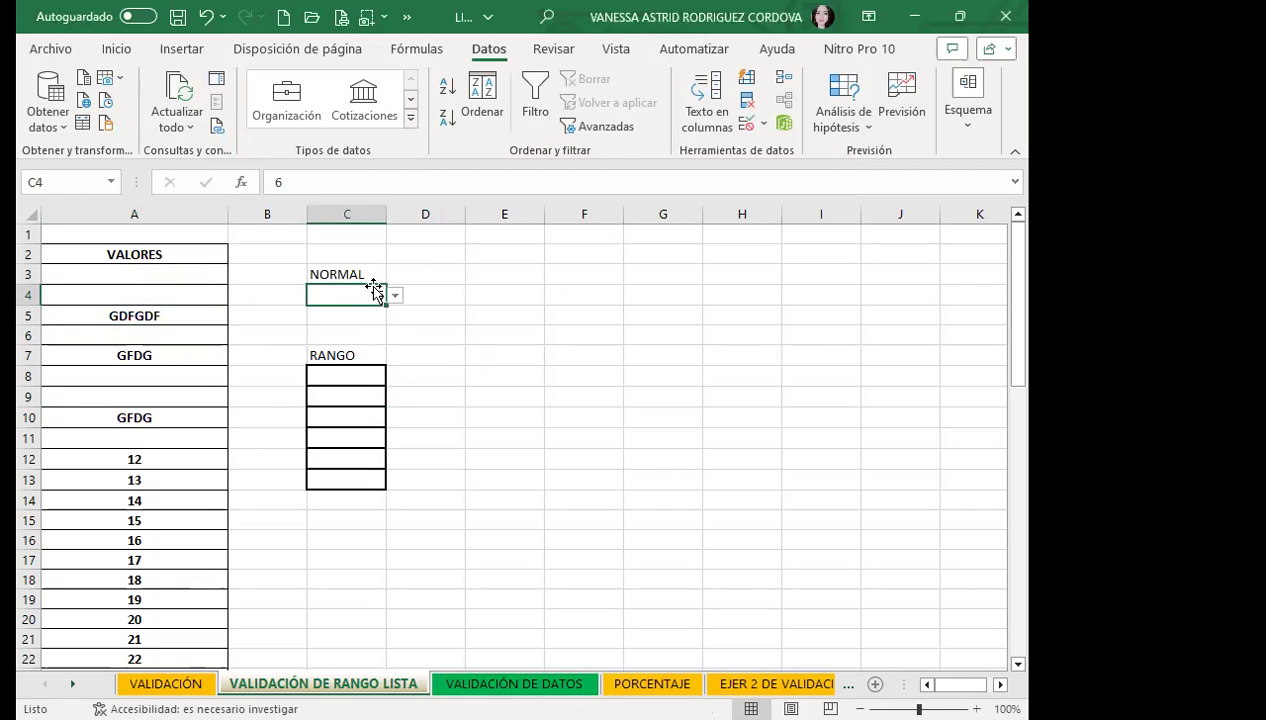
# - Check that C4's list now offers GDFGDF and GFDG, keeping 6 selected
pyautogui.click(395, 296)
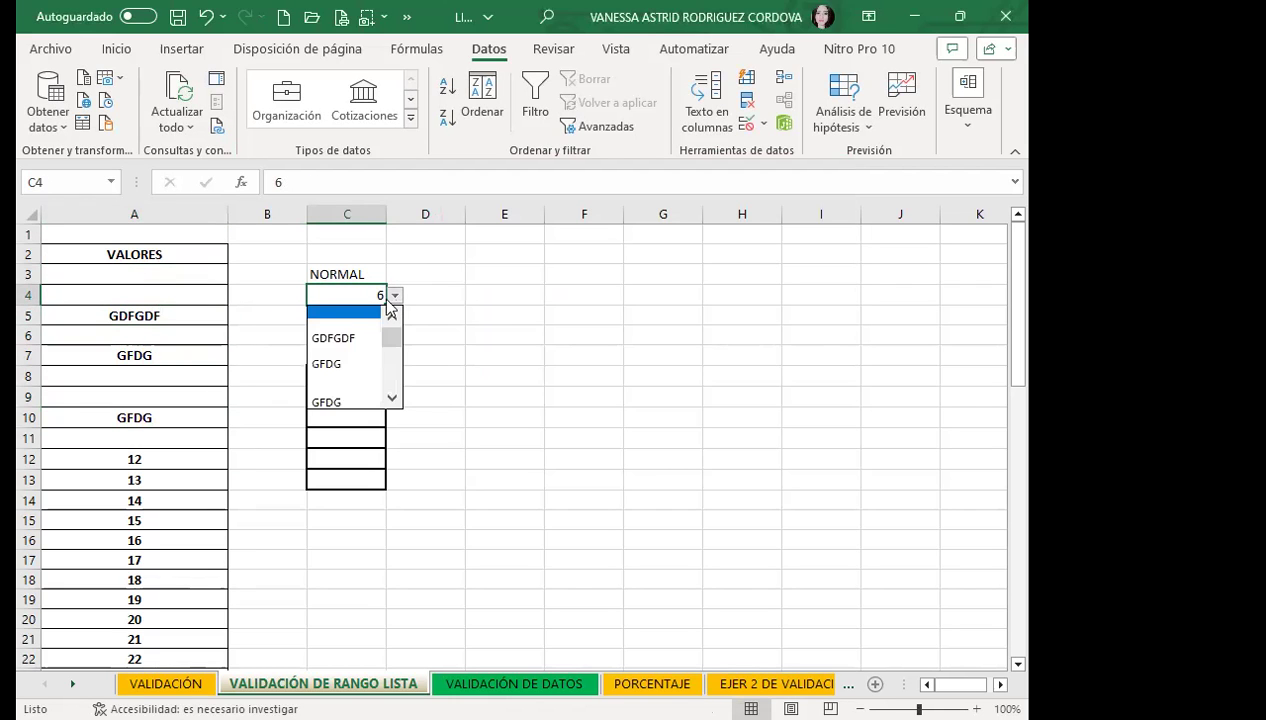
pyautogui.moveTo(396, 343); pyautogui.dragTo(400, 330)
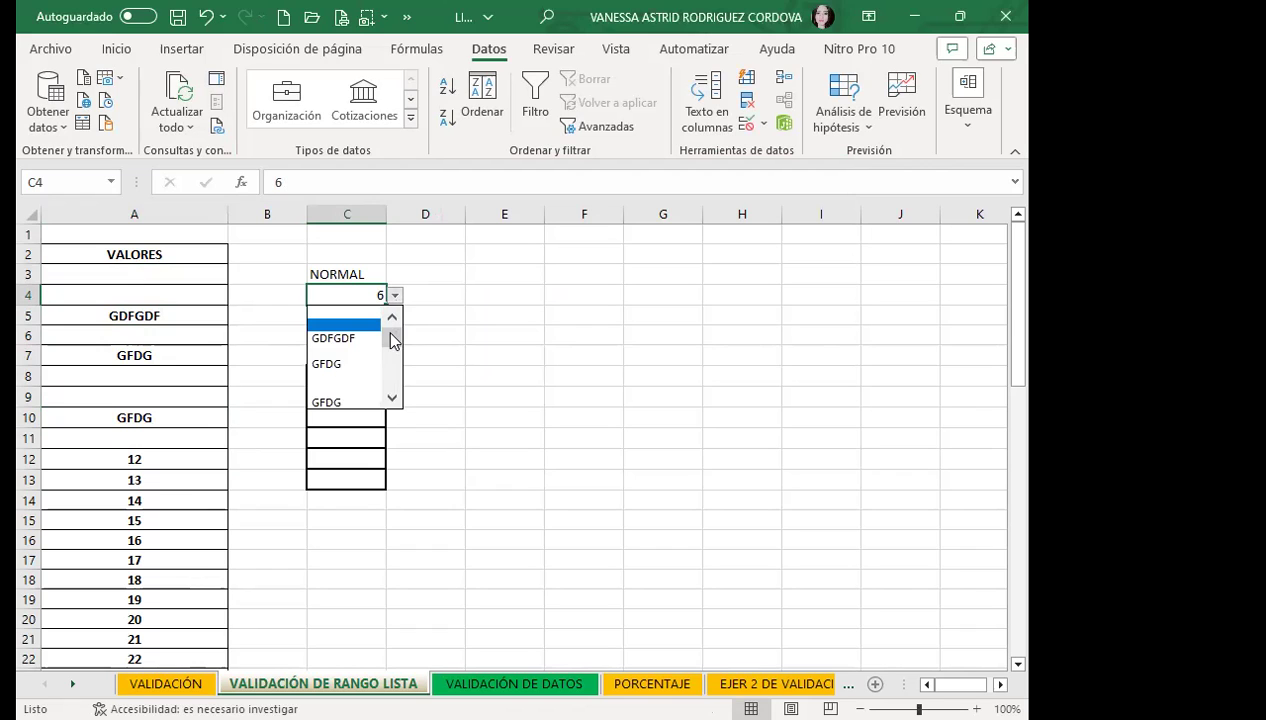
pyautogui.click(393, 399)
pyautogui.click(393, 399)
pyautogui.click(393, 399)
pyautogui.click(393, 399)
pyautogui.click(393, 398)
pyautogui.click(393, 398)
pyautogui.click(392, 397)
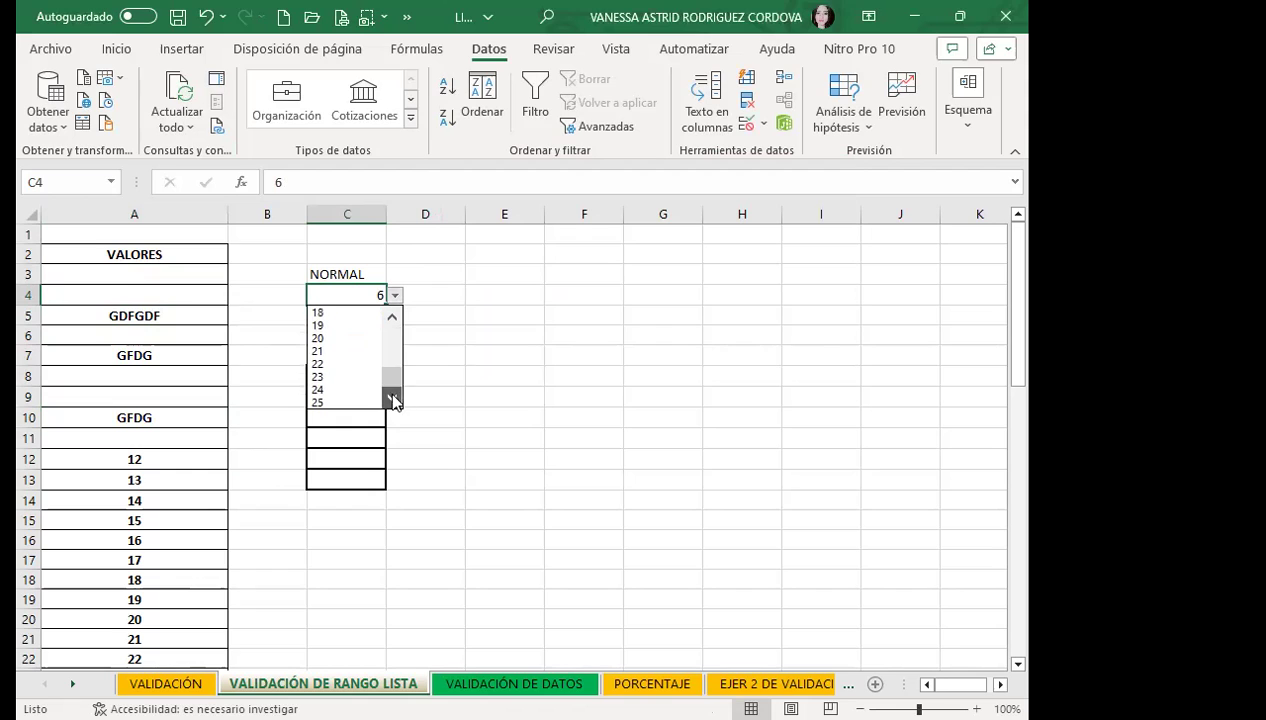
pyautogui.click(395, 297)
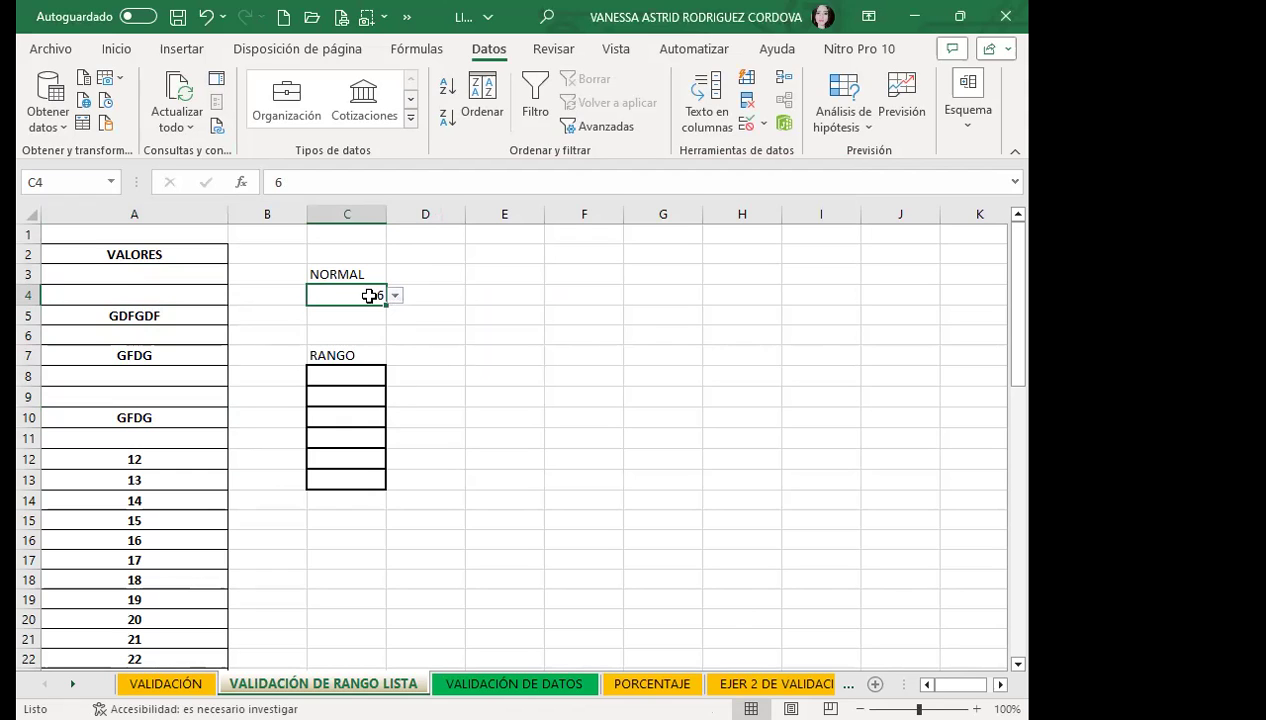
pyautogui.write('100000000')
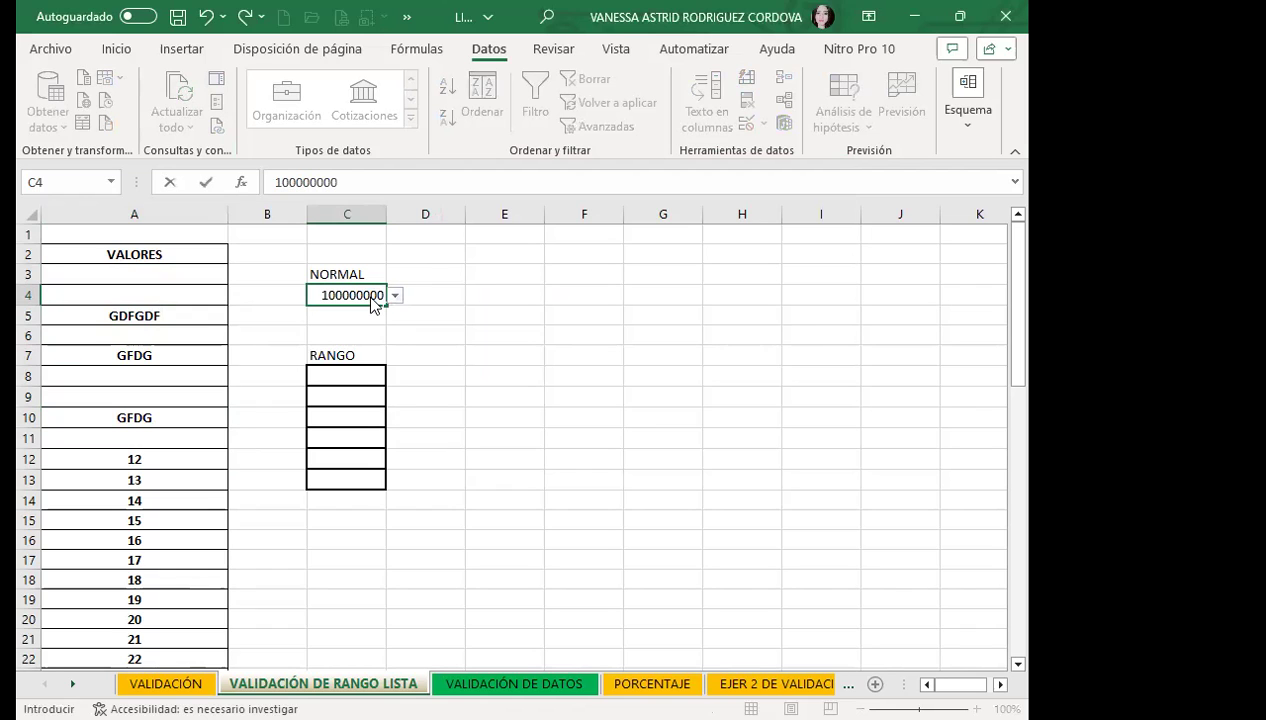
pyautogui.press('Return')
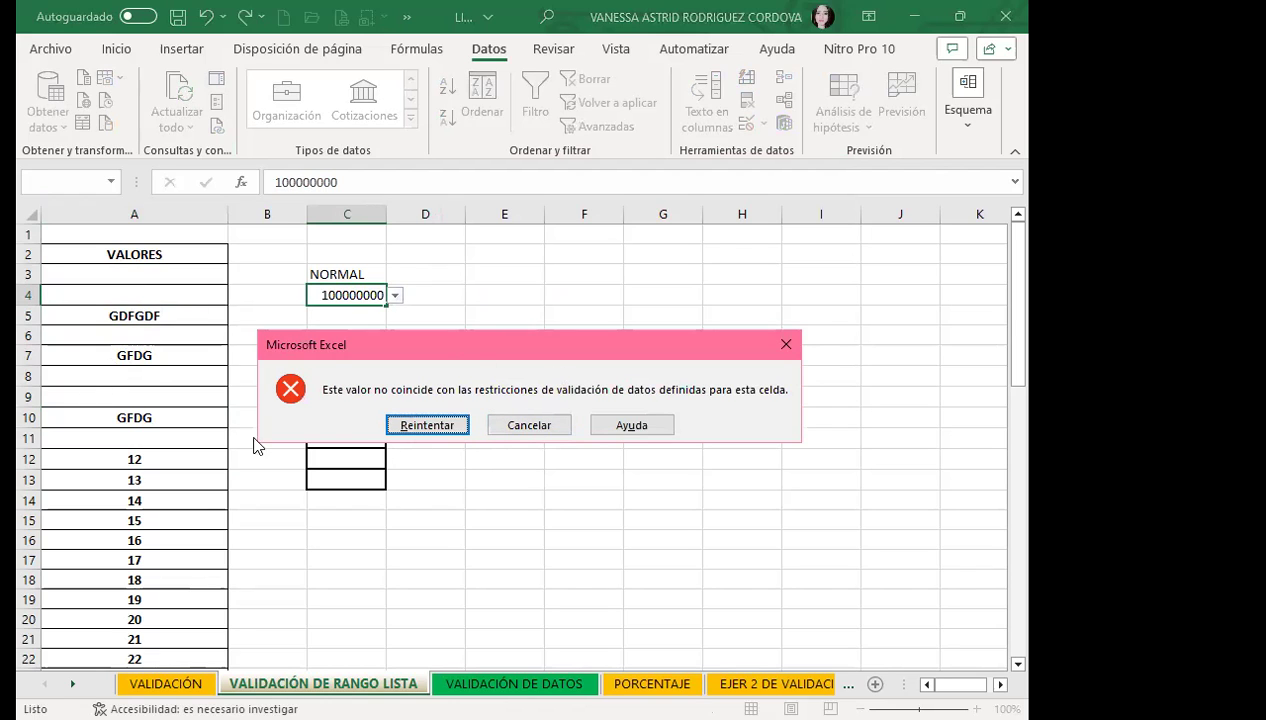
pyautogui.click(529, 427)
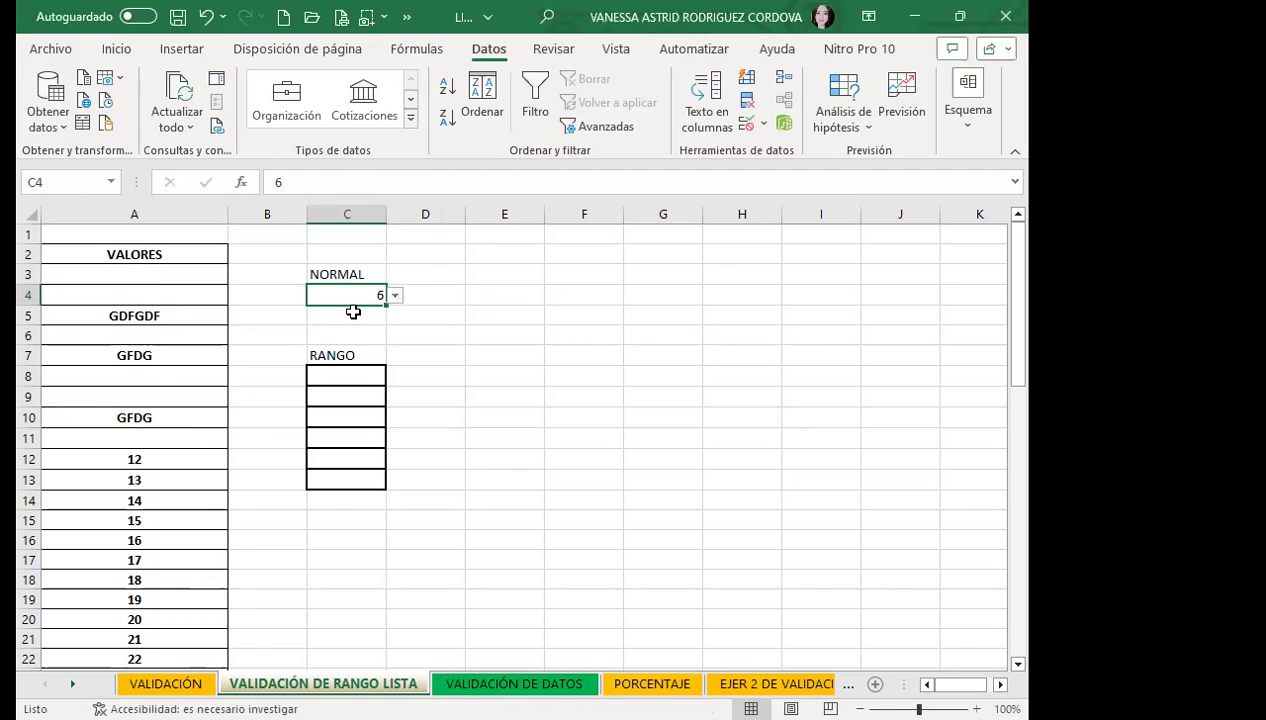
pyautogui.click(402, 297)
pyautogui.click(359, 299)
pyautogui.click(190, 502)
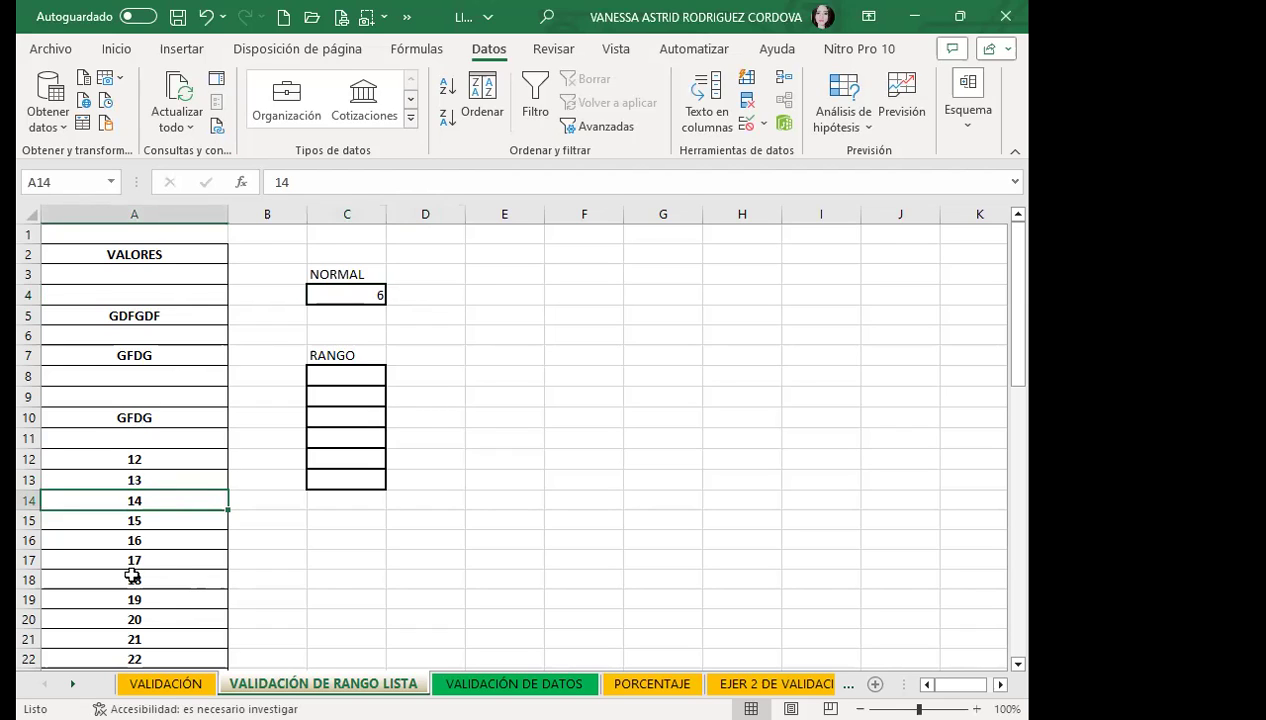
pyautogui.click(111, 376)
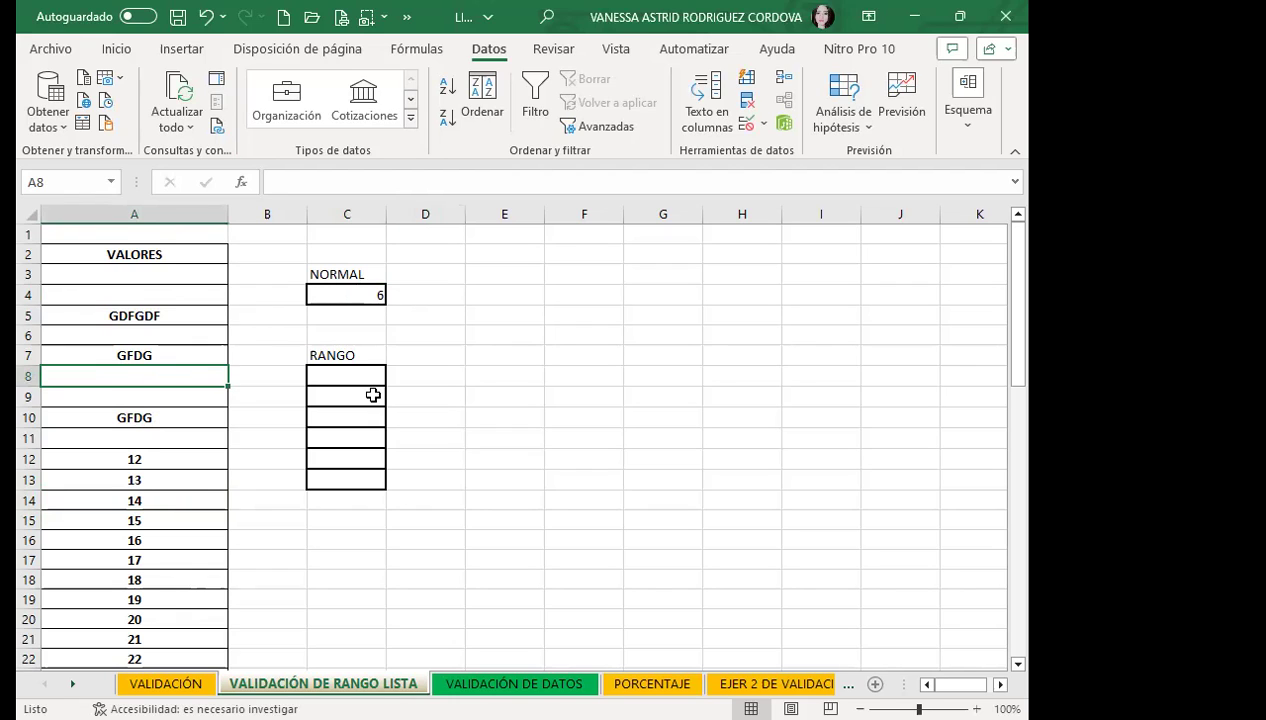
# - Clear the stray GDFGDF text from column A and restore values 3–11 in A3:A11
pyautogui.click(165, 331)
pyautogui.press('Up')
pyautogui.press('Delete')
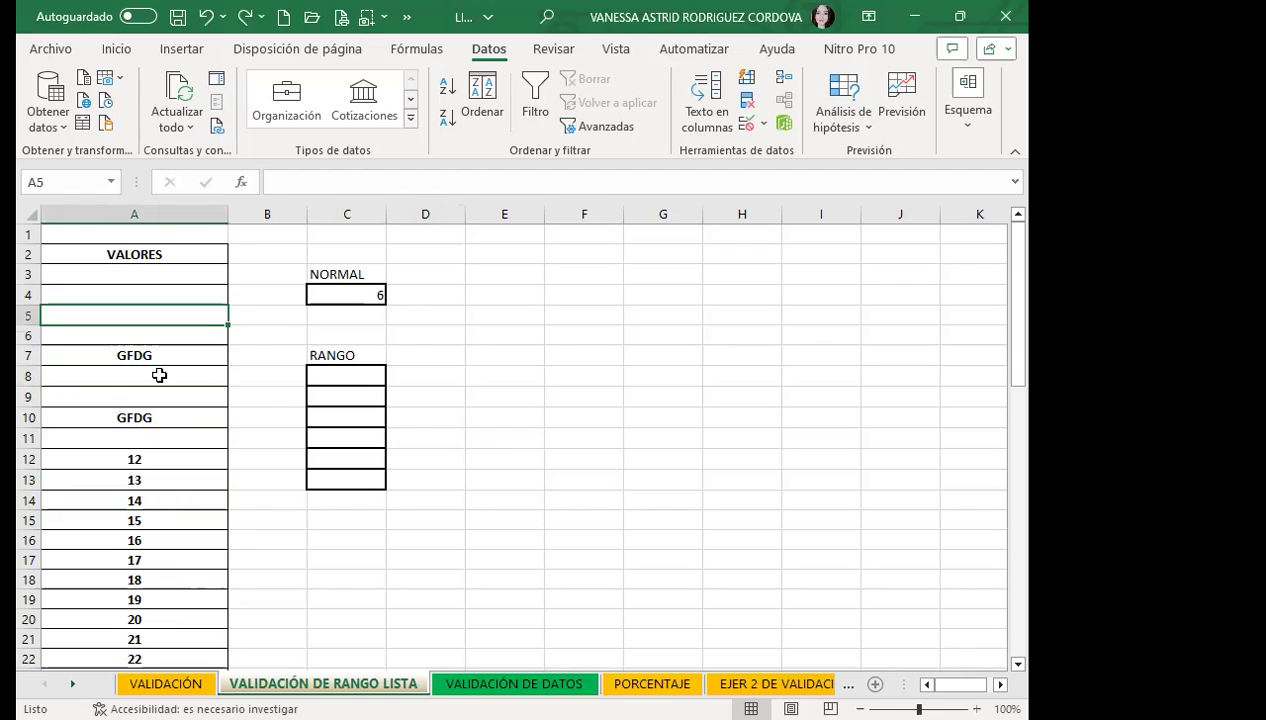
pyautogui.hotkey('ctrl', 'z')
pyautogui.hotkey('ctrl', 'z')
pyautogui.hotkey('ctrl', 'z')
pyautogui.hotkey('ctrl', 'z')
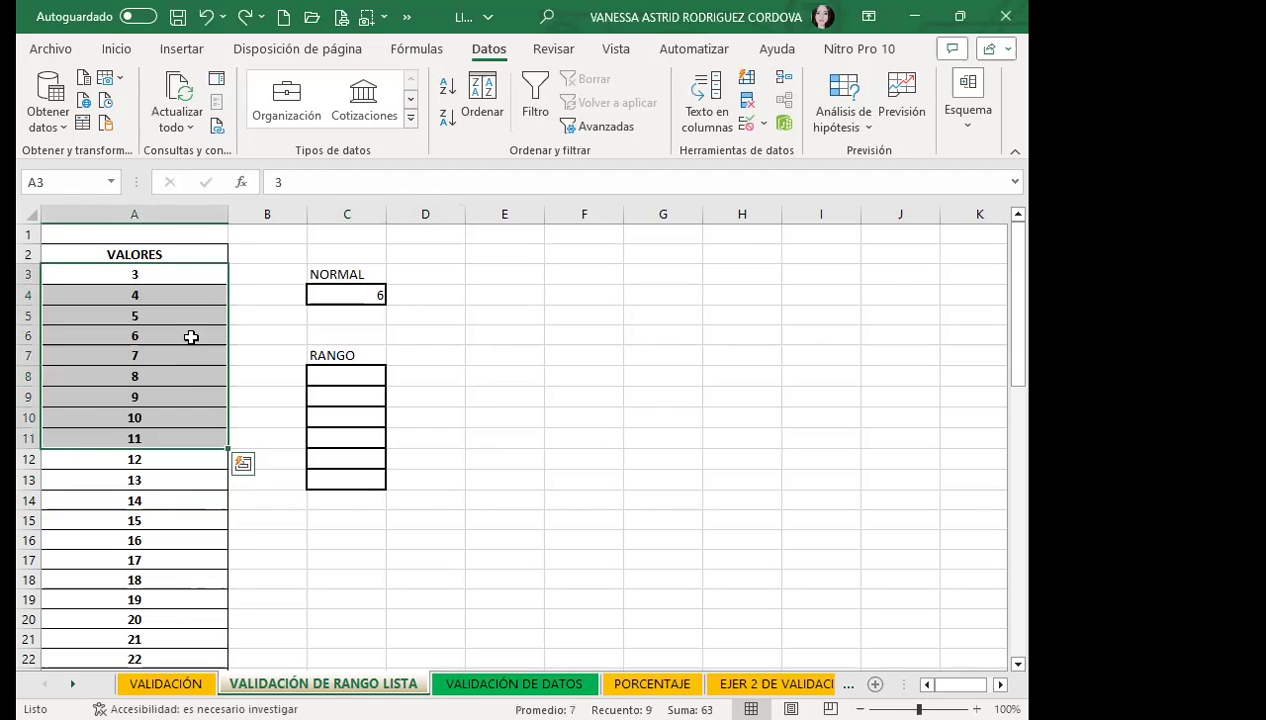
pyautogui.click(190, 337)
# - Name the list of names in A28:A59 as LISTA using the Name Box
pyautogui.scroll(-4, 137, 510)
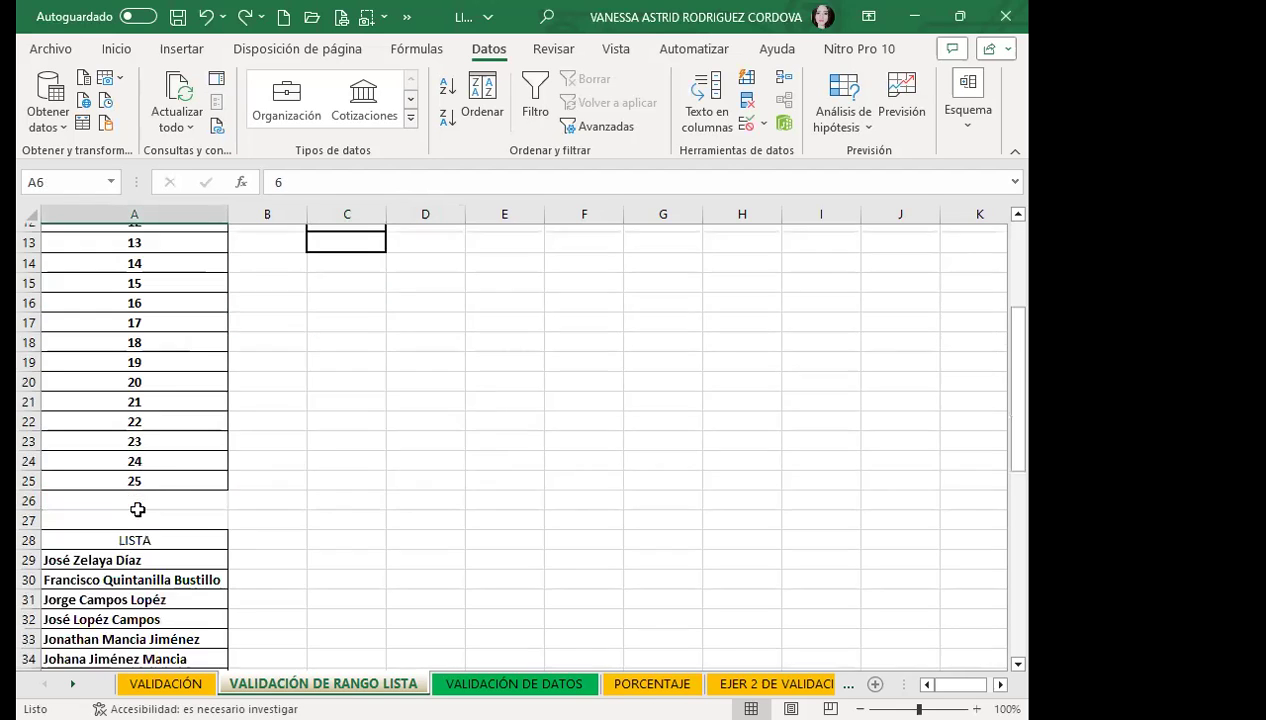
pyautogui.scroll(-4, 137, 510)
pyautogui.moveTo(165, 300); pyautogui.dragTo(175, 650)
pyautogui.click(65, 181)
pyautogui.write('LISTA')
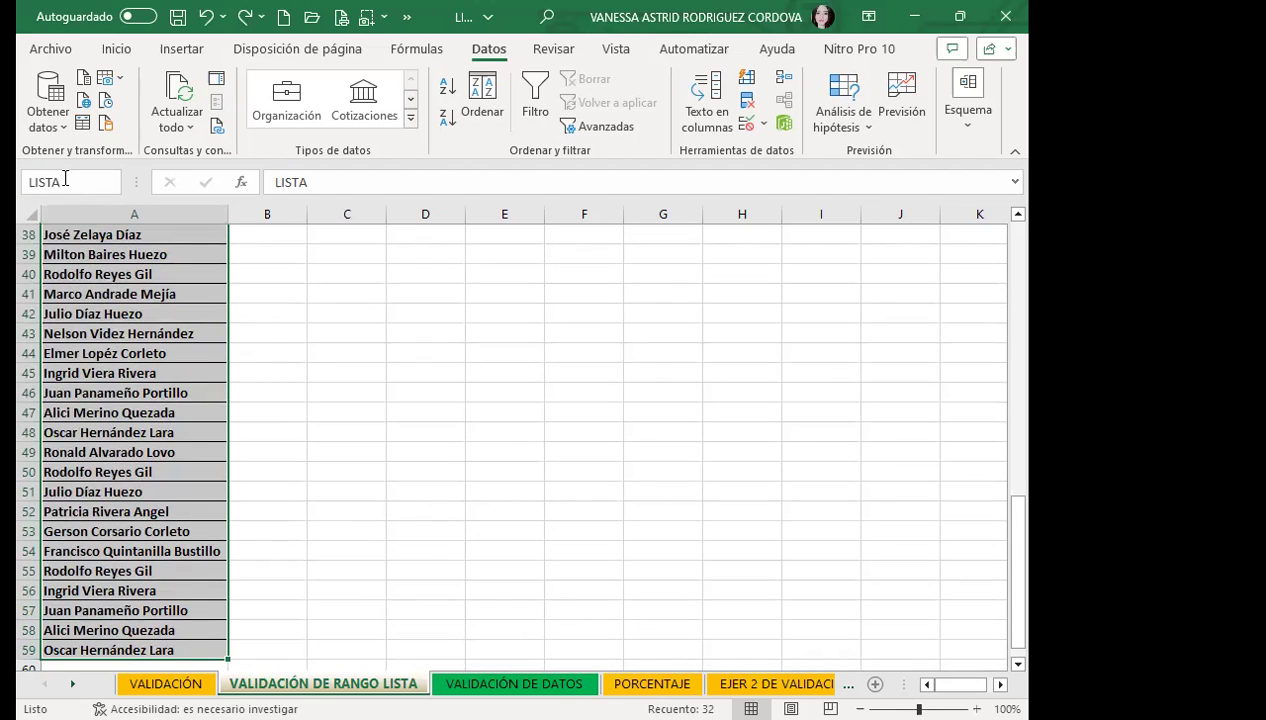
pyautogui.press('Return')
pyautogui.scroll(5, 340, 375)
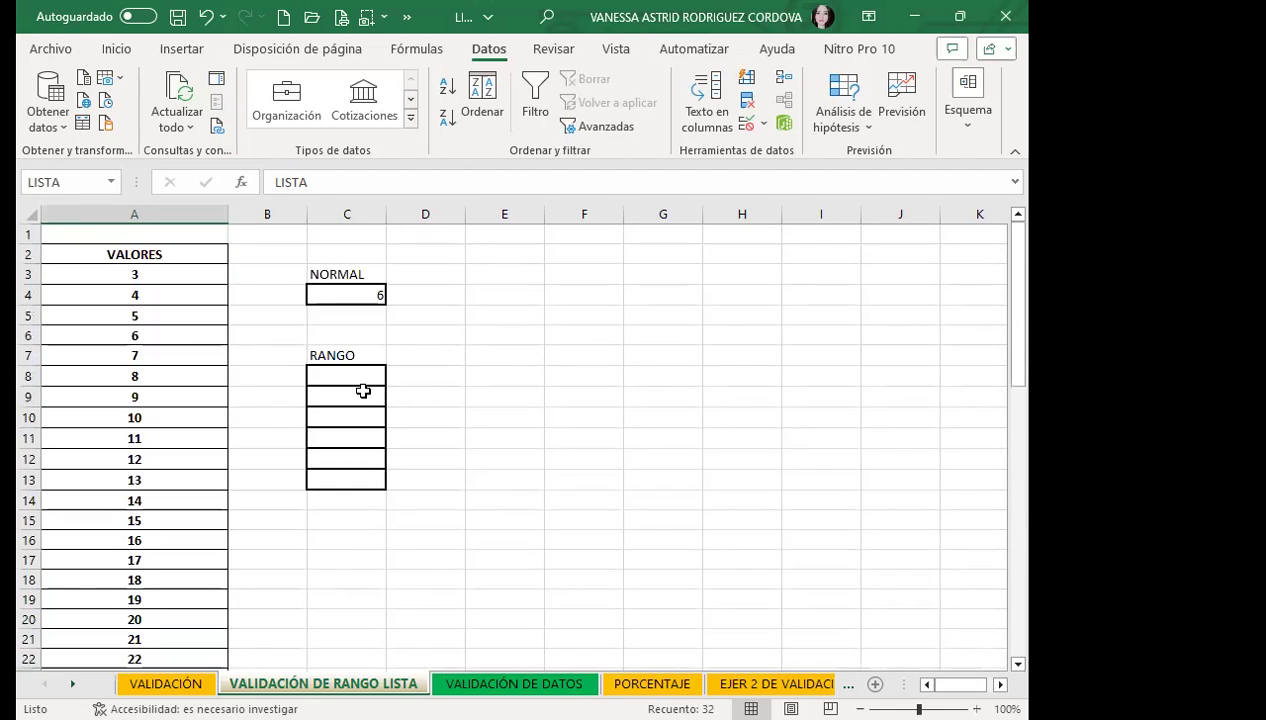
# - Give C8:C13 list validation with source =LISTA
pyautogui.moveTo(365, 372); pyautogui.dragTo(363, 478)
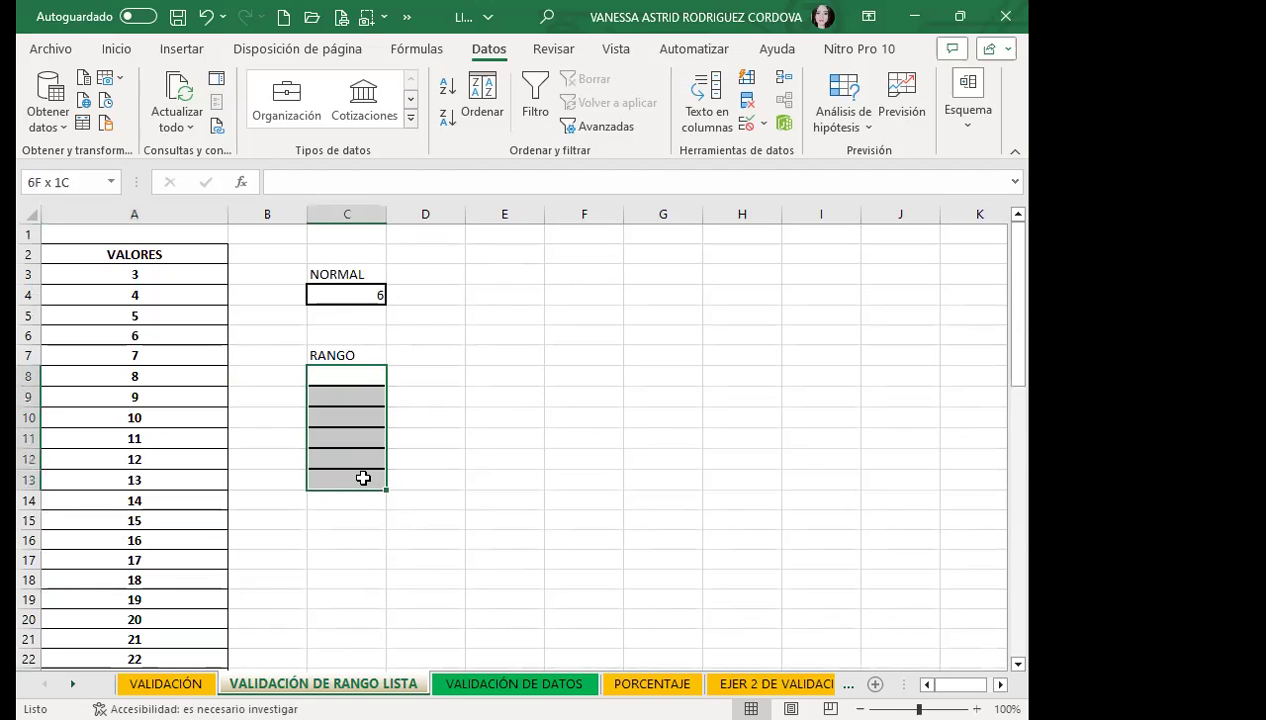
pyautogui.click(742, 123)
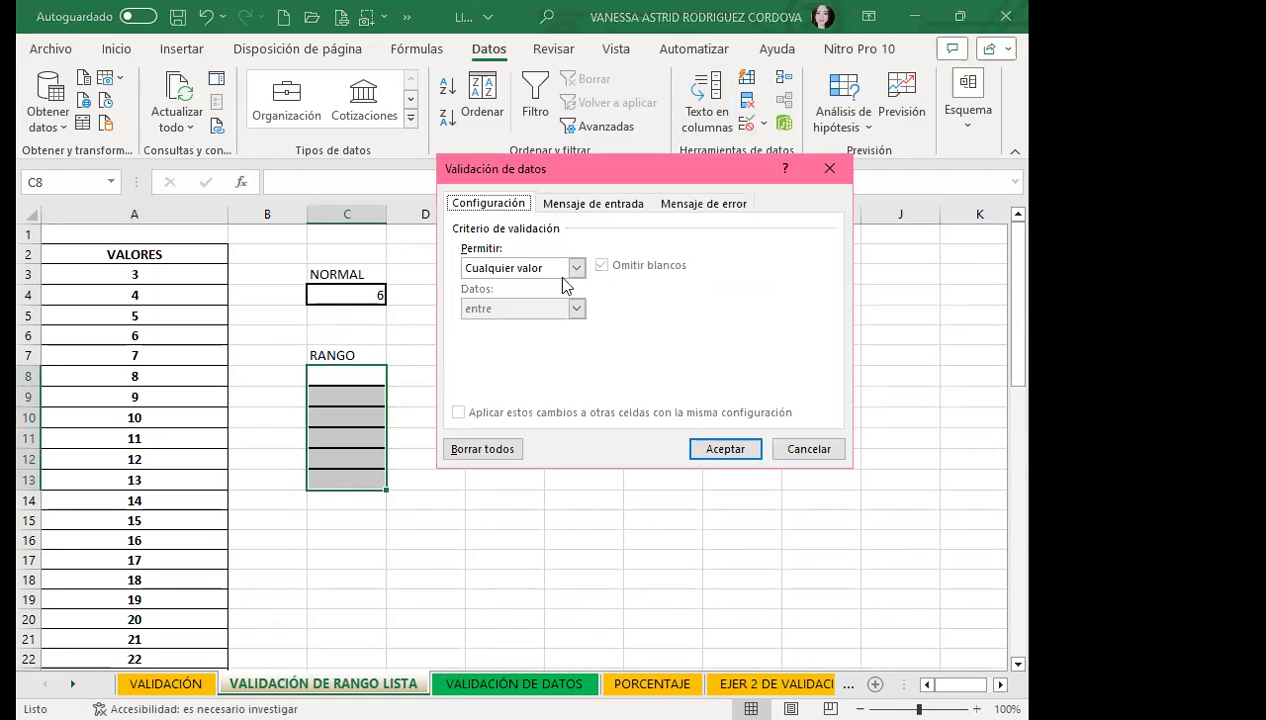
pyautogui.click(576, 267)
pyautogui.click(476, 325)
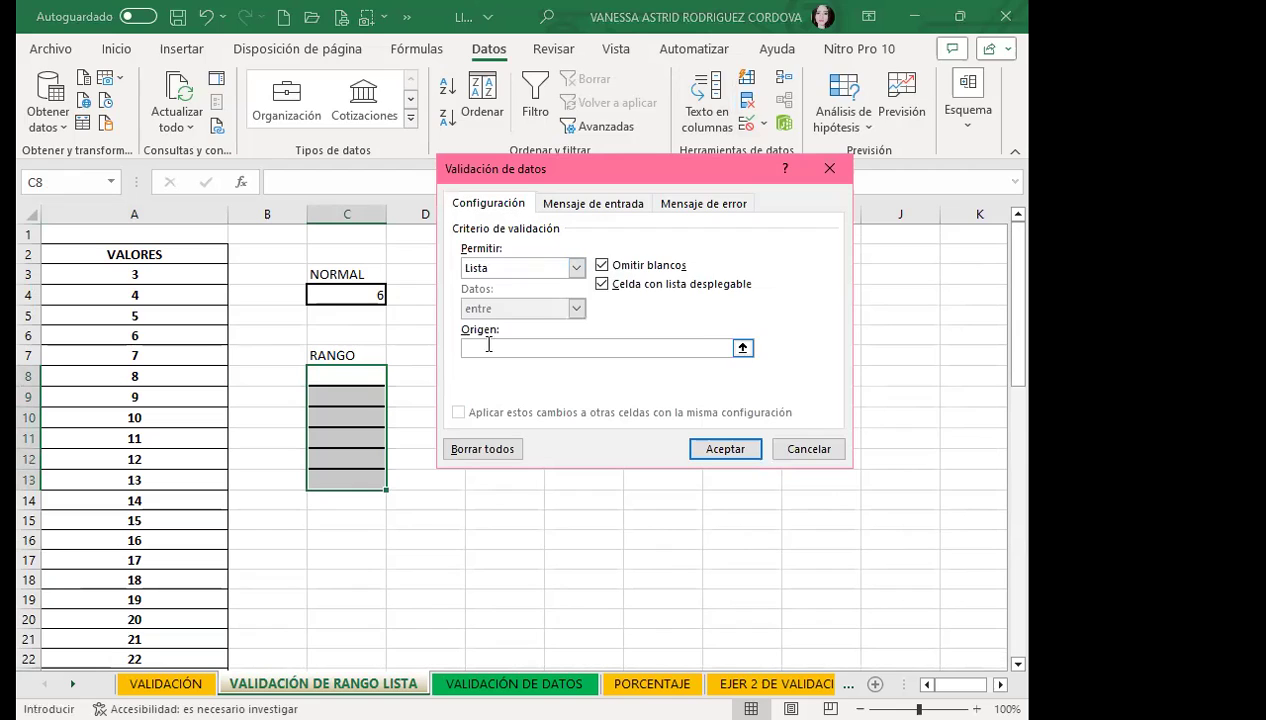
pyautogui.click(486, 343)
pyautogui.write('=LISTA')
pyautogui.click(712, 455)
# - Pick names from the dropdown into C9 and C8, and widen column C
pyautogui.click(354, 397)
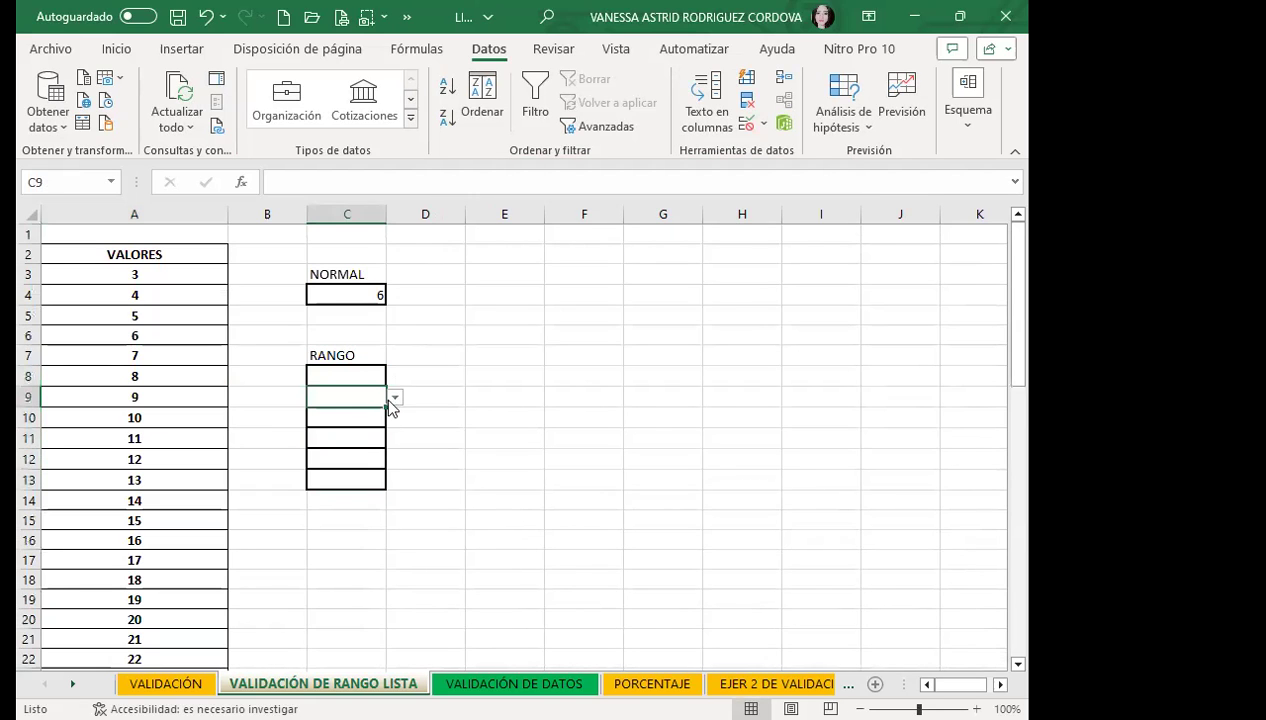
pyautogui.click(395, 397)
pyautogui.click(347, 427)
pyautogui.click(375, 376)
pyautogui.click(395, 376)
pyautogui.click(345, 432)
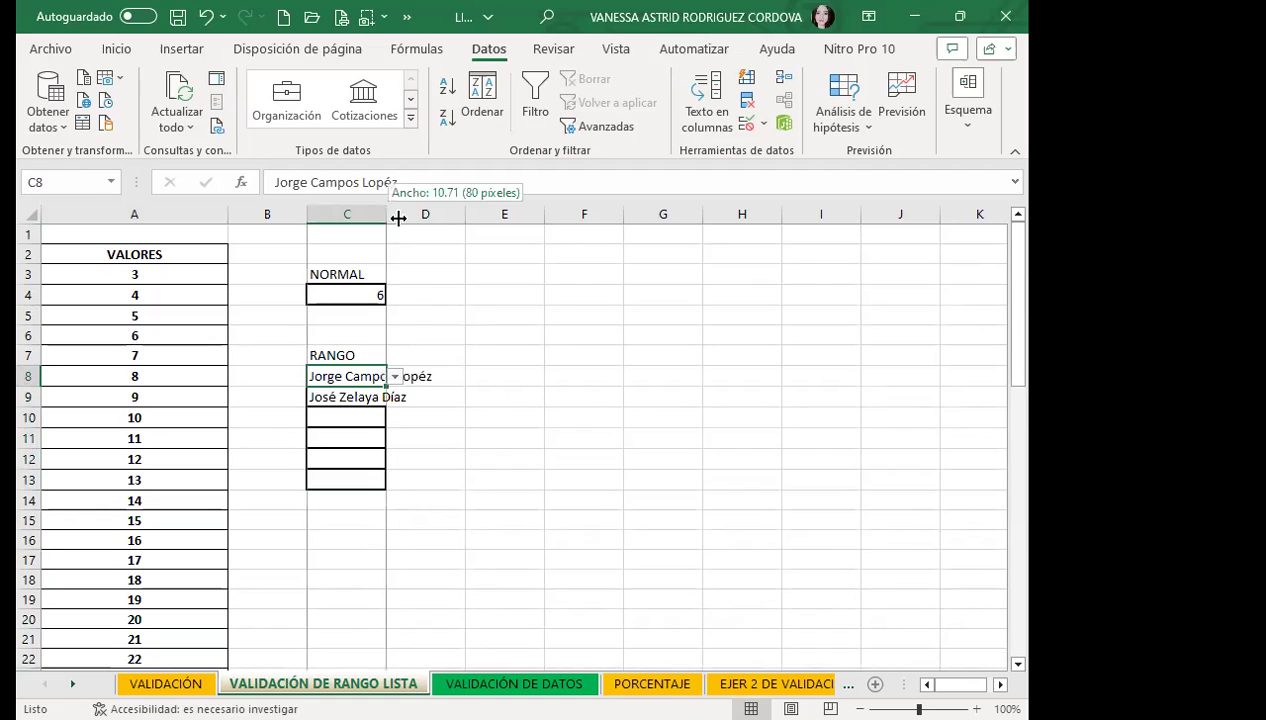
pyautogui.moveTo(394, 212); pyautogui.dragTo(443, 275)
# - Choose names from the dropdown for C10 and C11
pyautogui.click(390, 421)
pyautogui.click(450, 420)
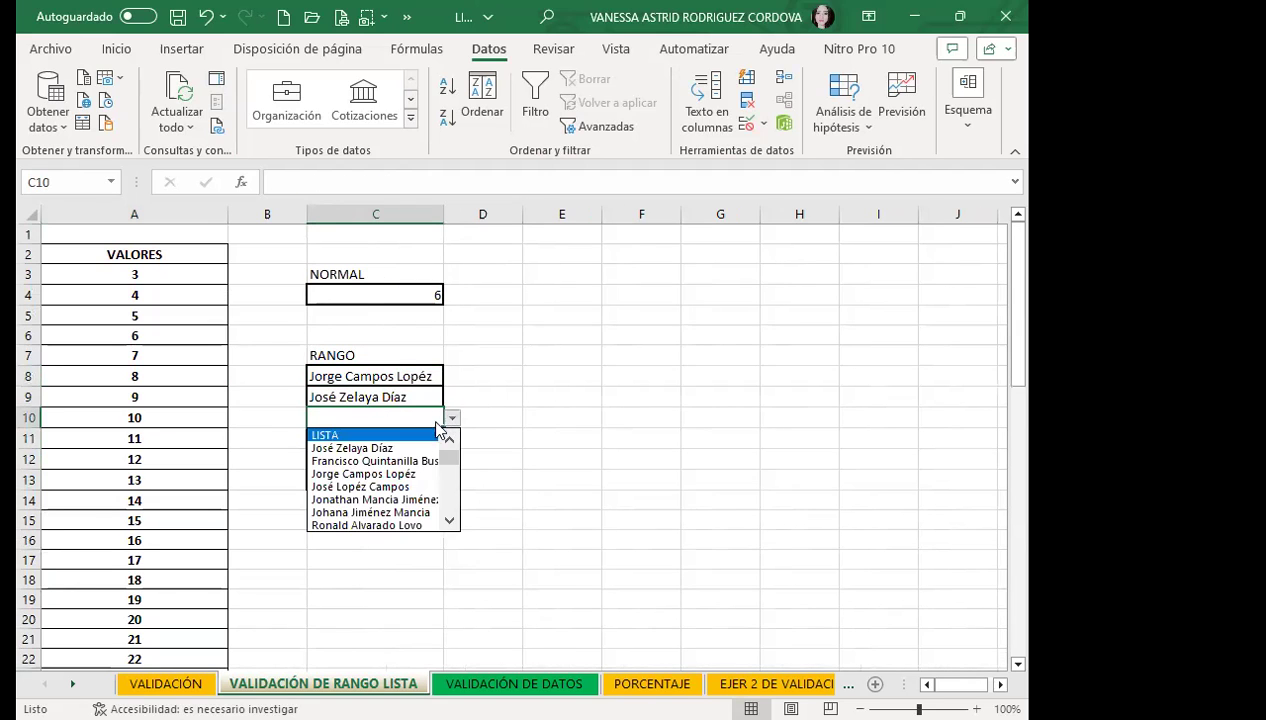
pyautogui.click(378, 473)
pyautogui.click(393, 440)
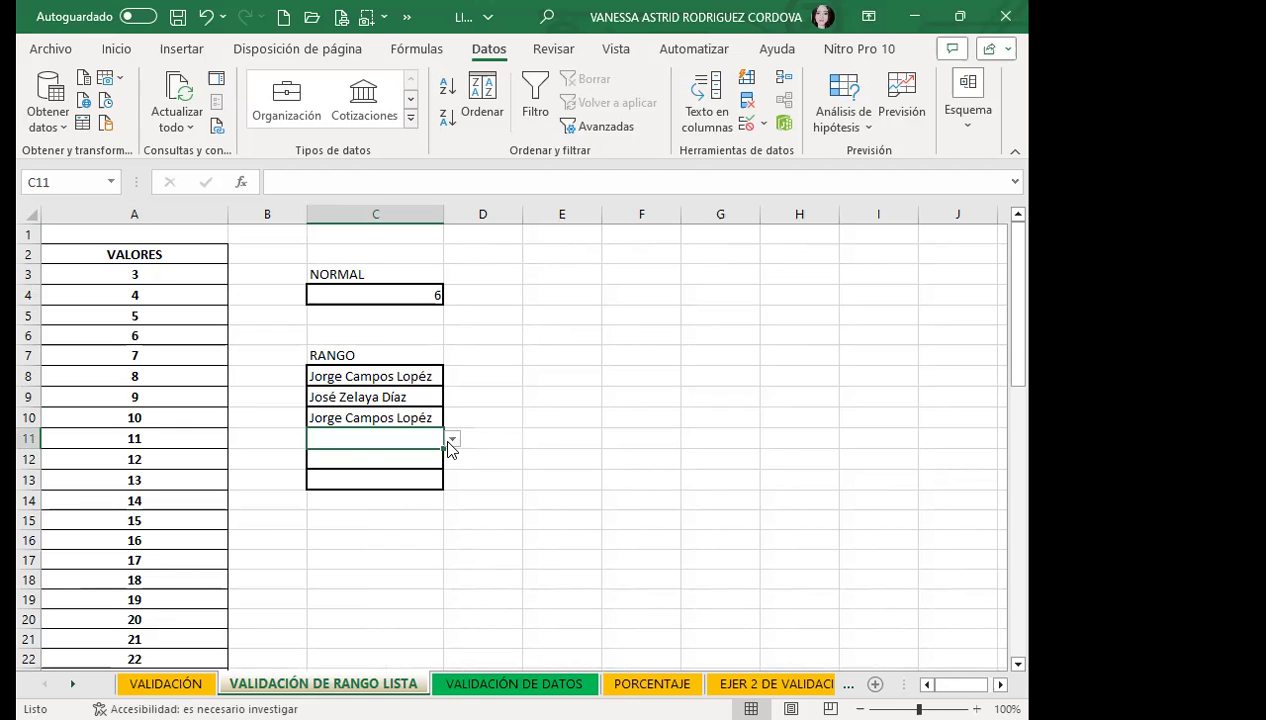
pyautogui.click(451, 440)
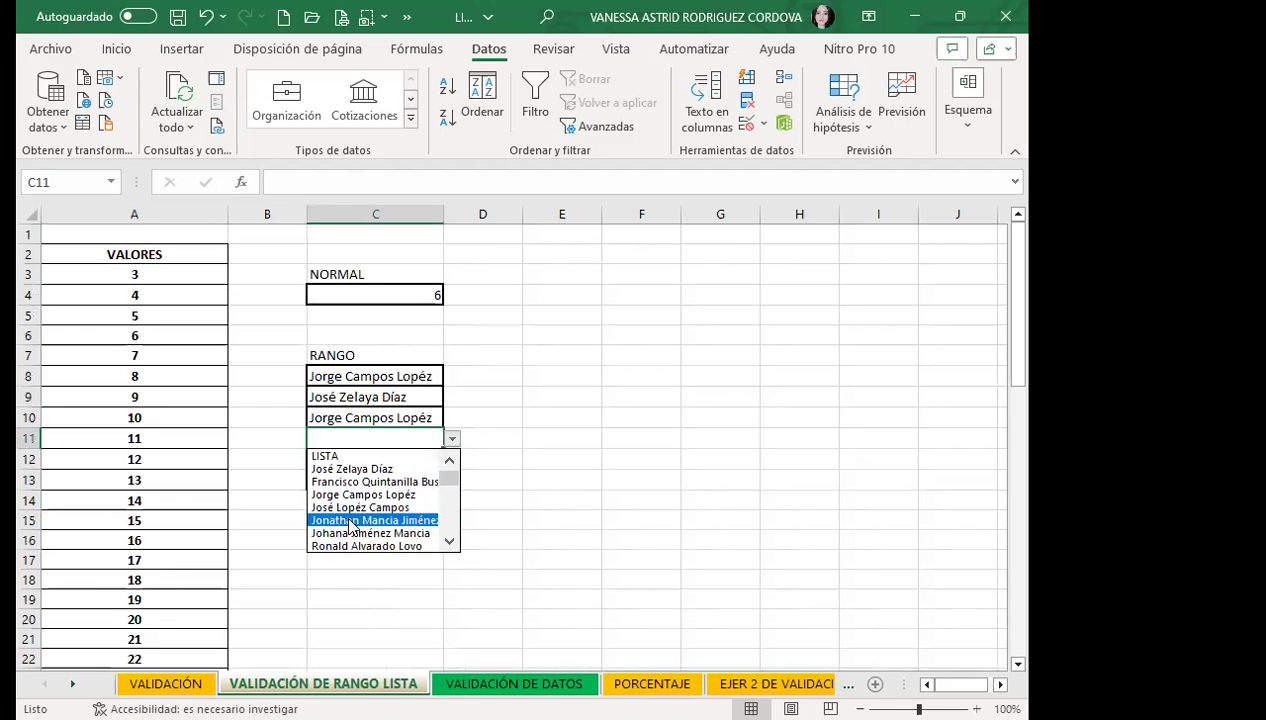
pyautogui.click(349, 533)
# - Widen column C further, fill C12 and C13 from the dropdown, then go to VALIDACIÓN DE DATOS
pyautogui.click(404, 456)
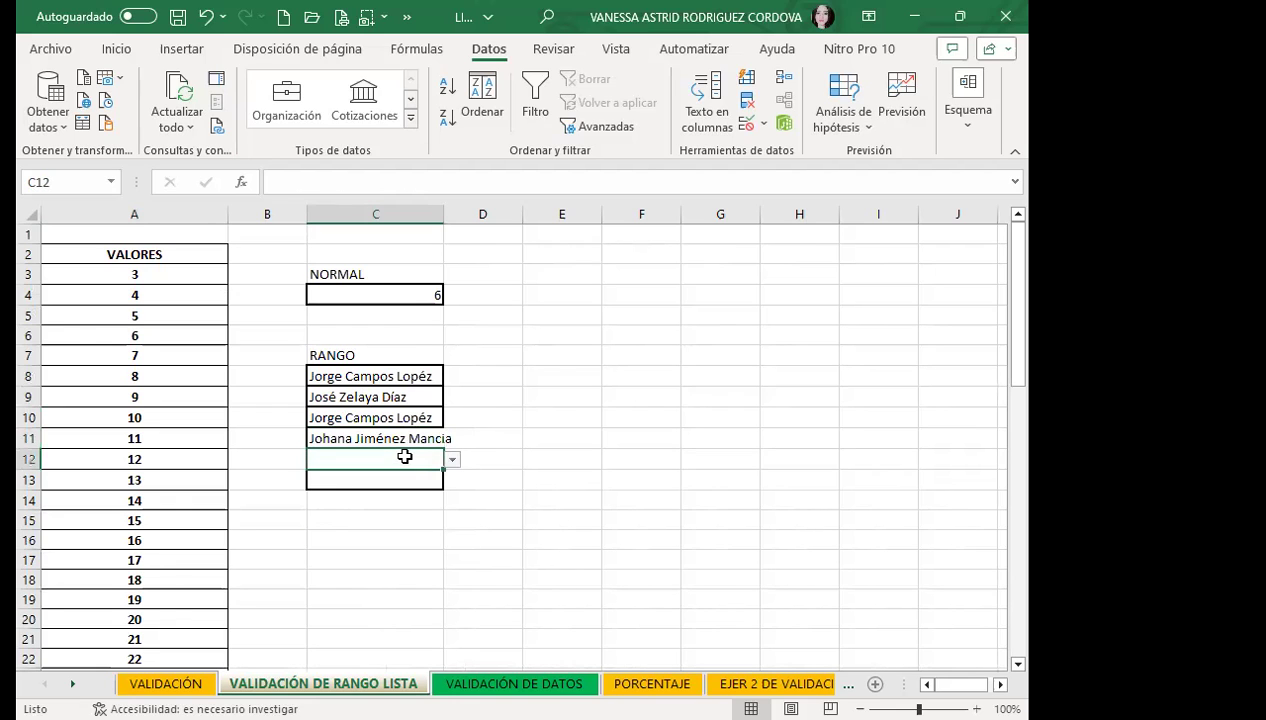
pyautogui.moveTo(446, 214); pyautogui.dragTo(476, 214)
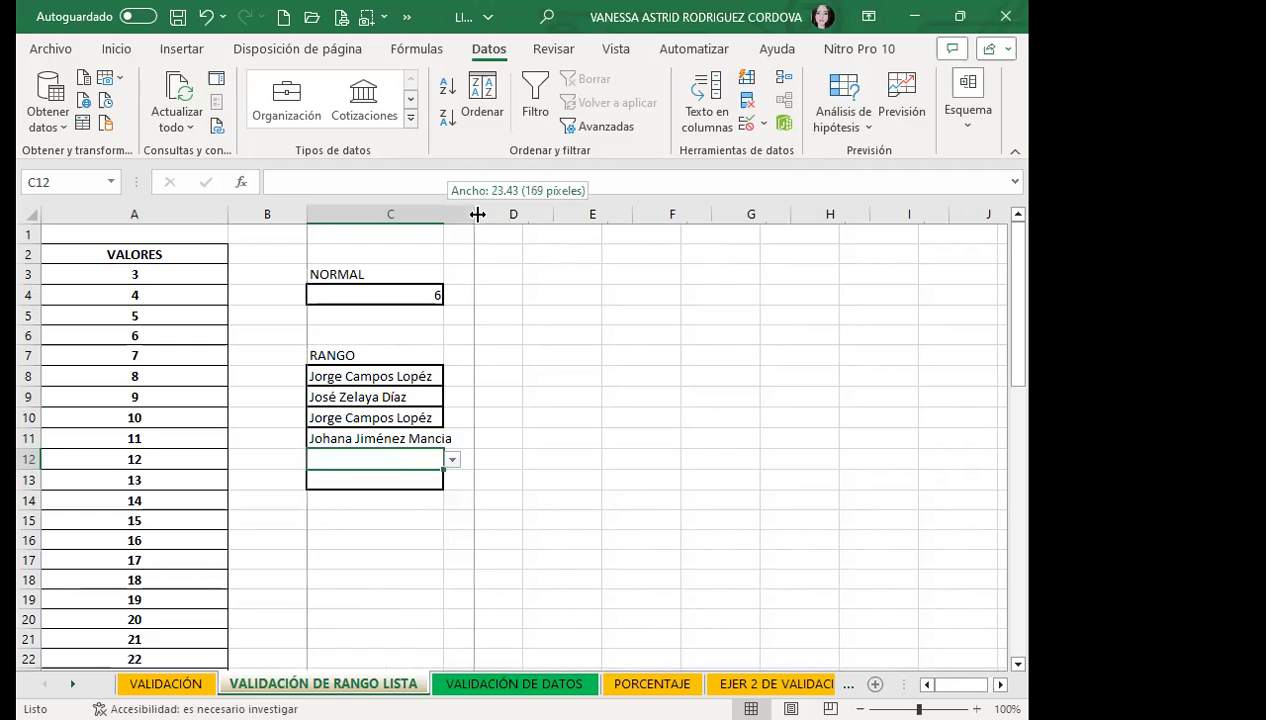
pyautogui.click(483, 462)
pyautogui.click(374, 541)
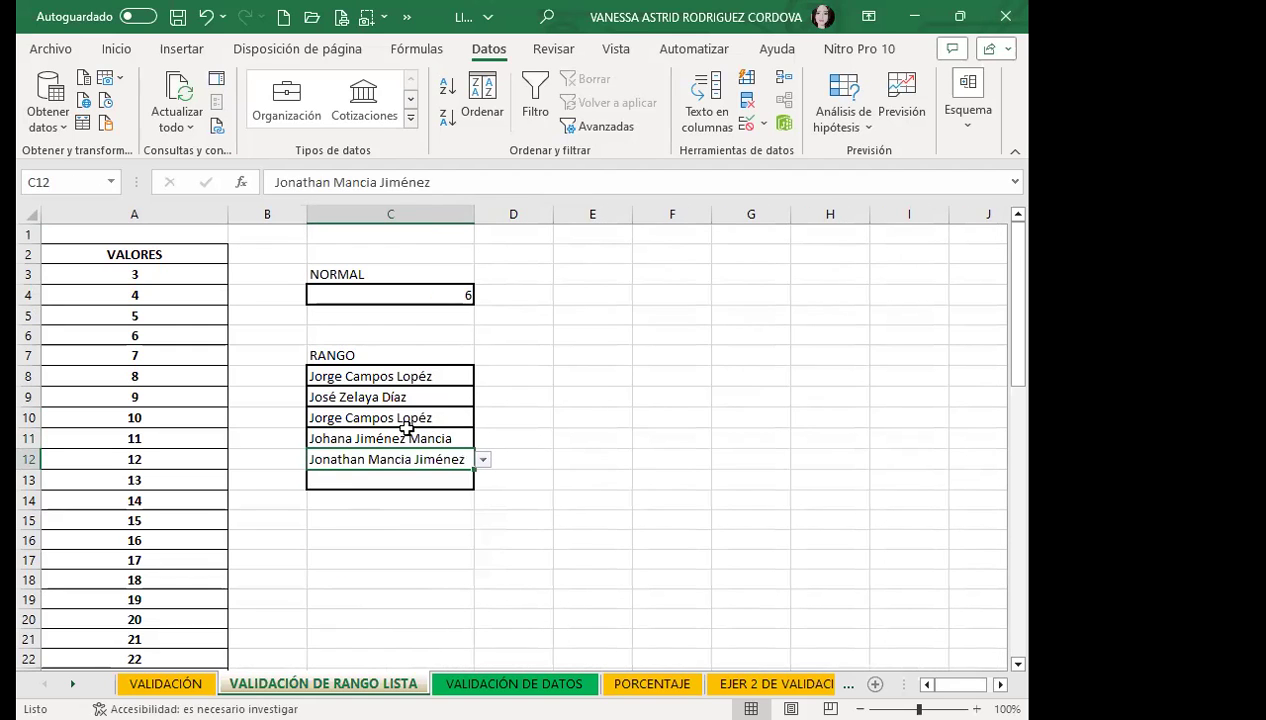
pyautogui.click(404, 481)
pyautogui.click(482, 481)
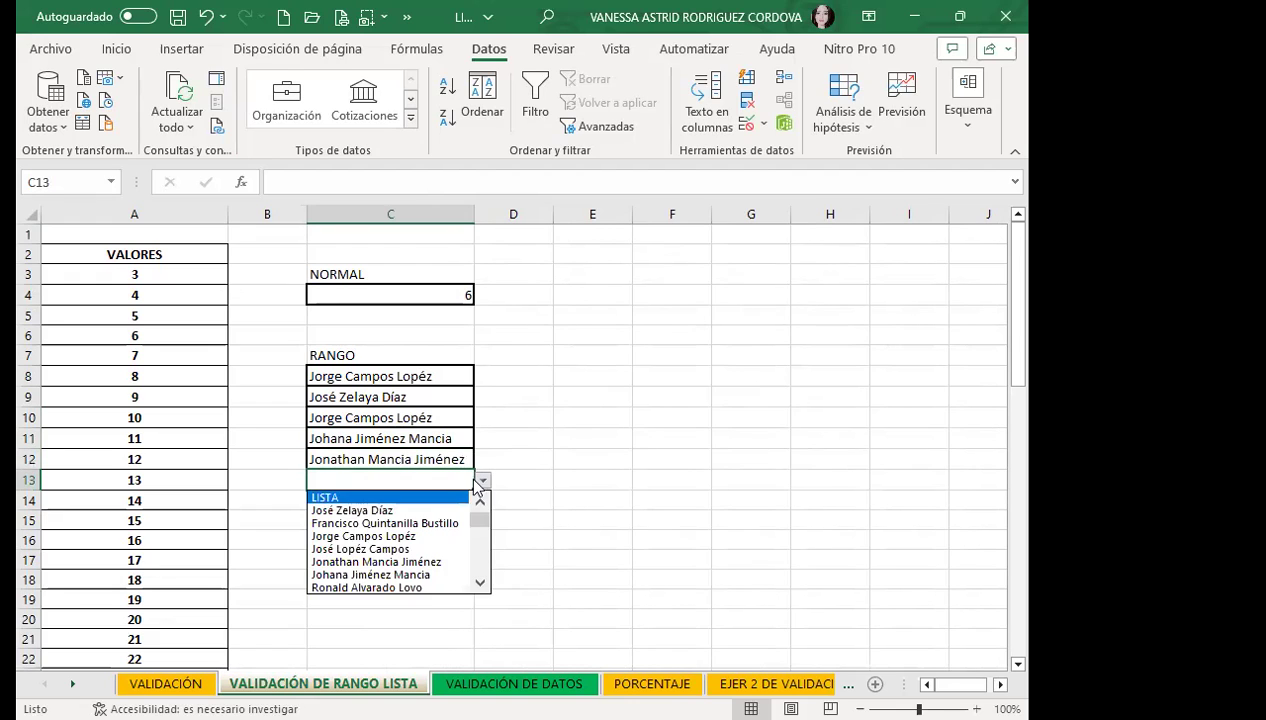
pyautogui.click(370, 535)
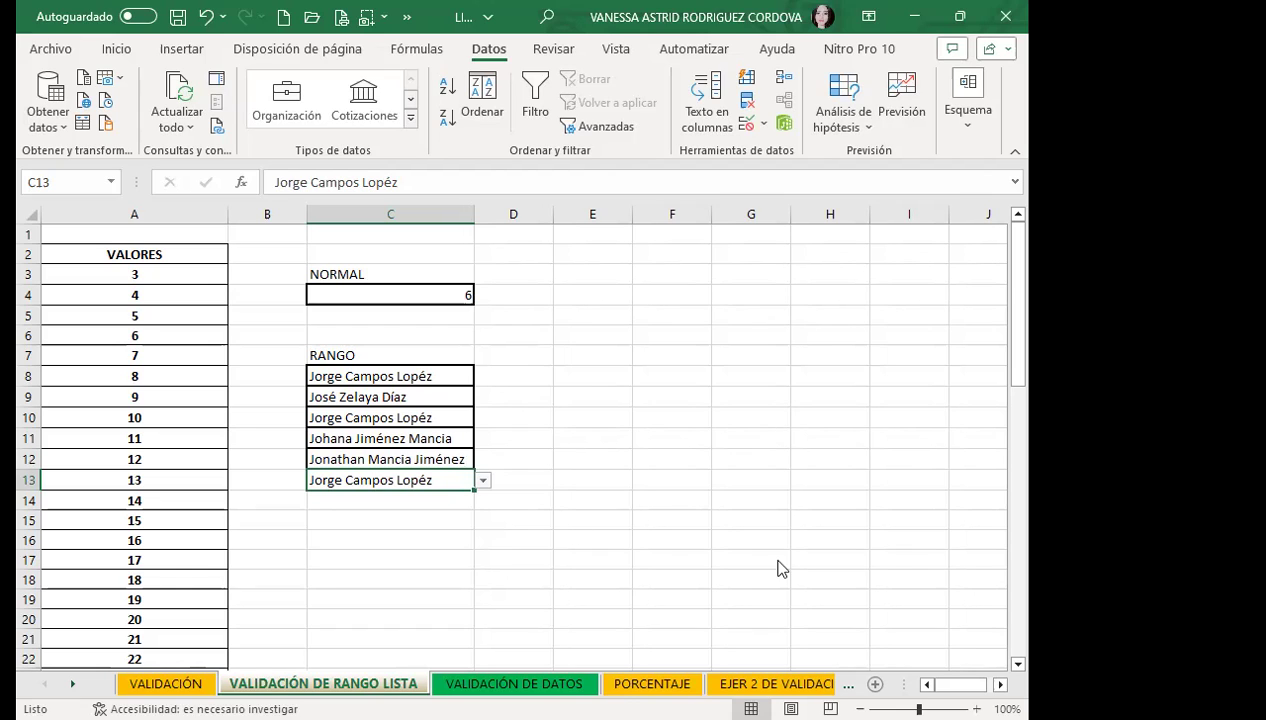
pyautogui.click(514, 683)
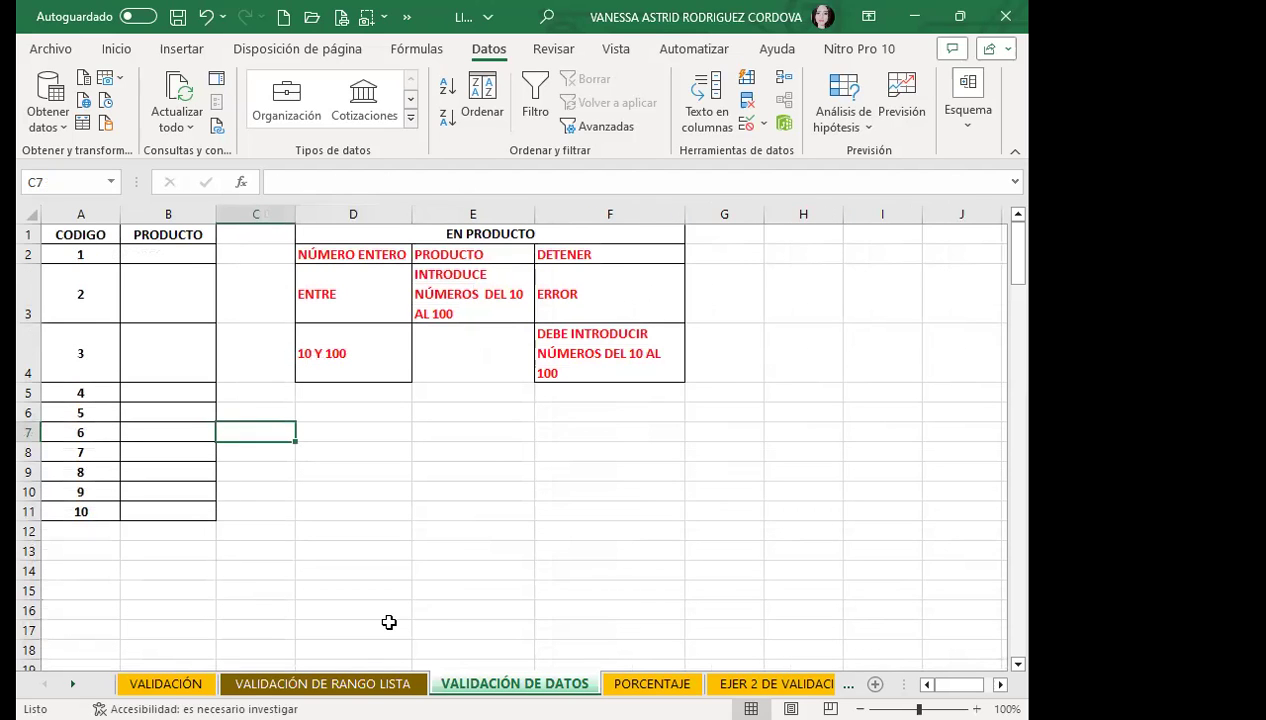
# - Restrict PRODUCTO cells B2:B11 to whole numbers between 10 and 100
pyautogui.moveTo(170, 254); pyautogui.dragTo(183, 510)
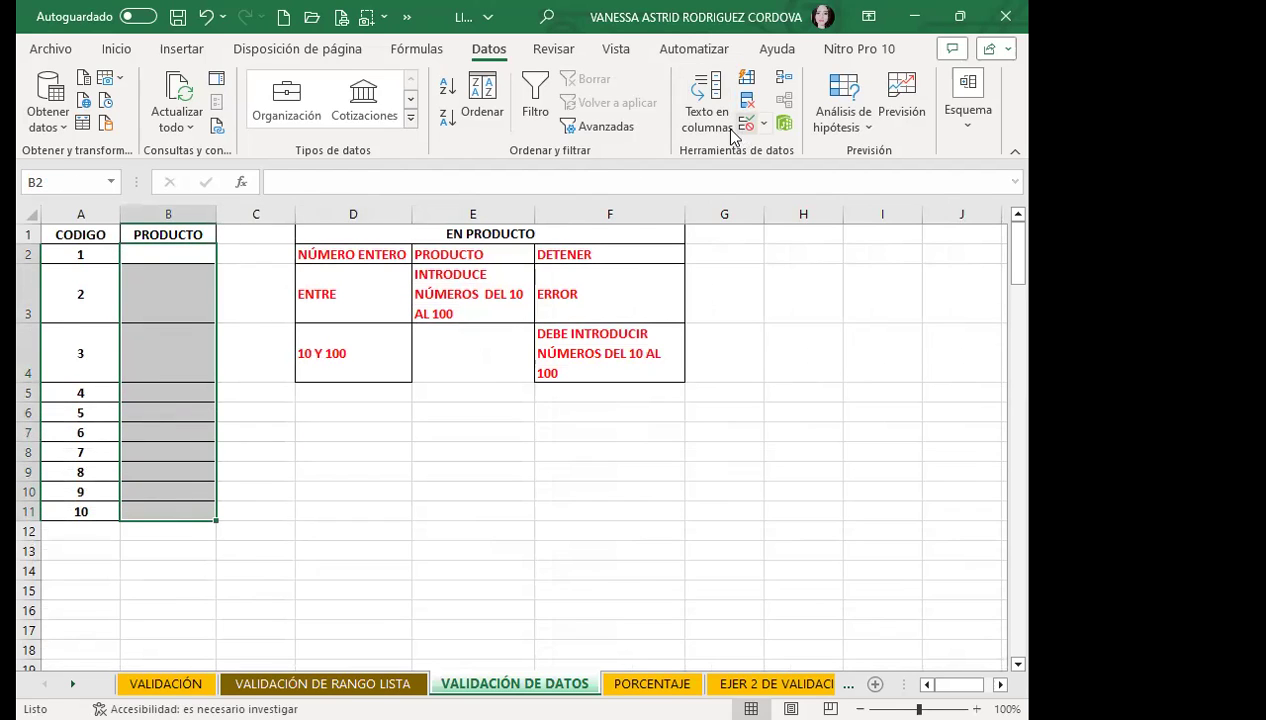
pyautogui.click(576, 267)
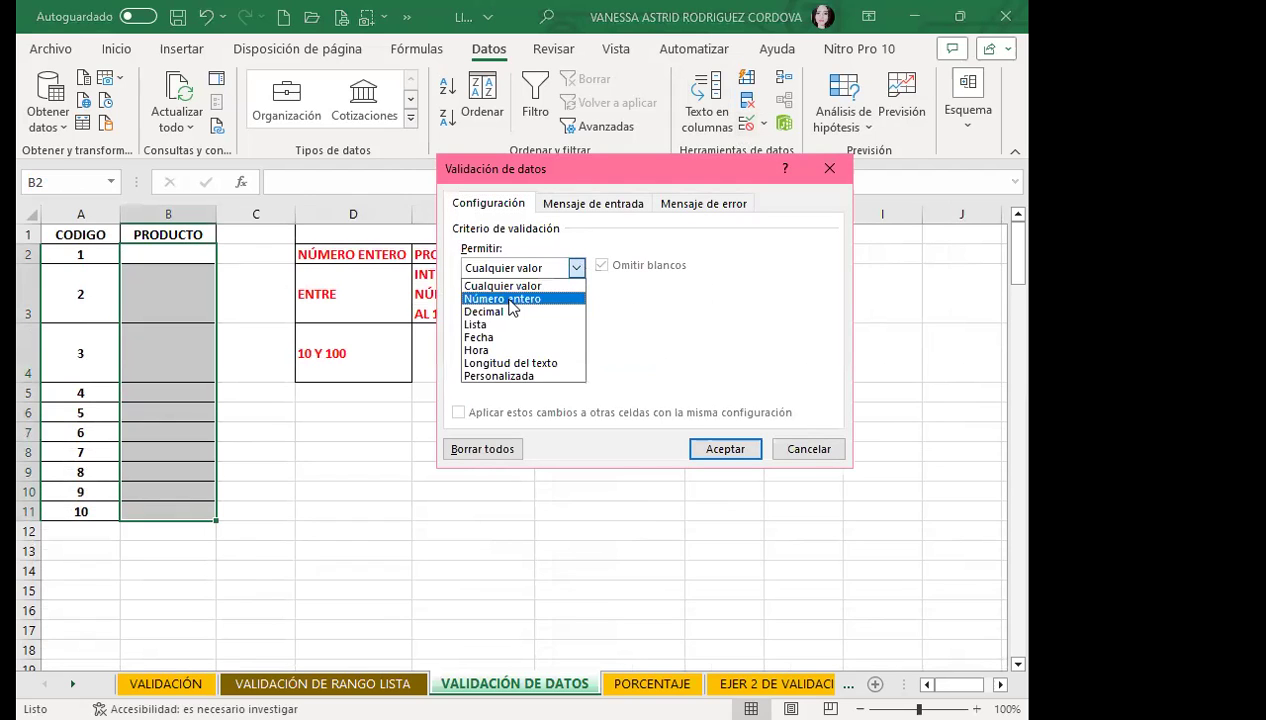
pyautogui.click(510, 299)
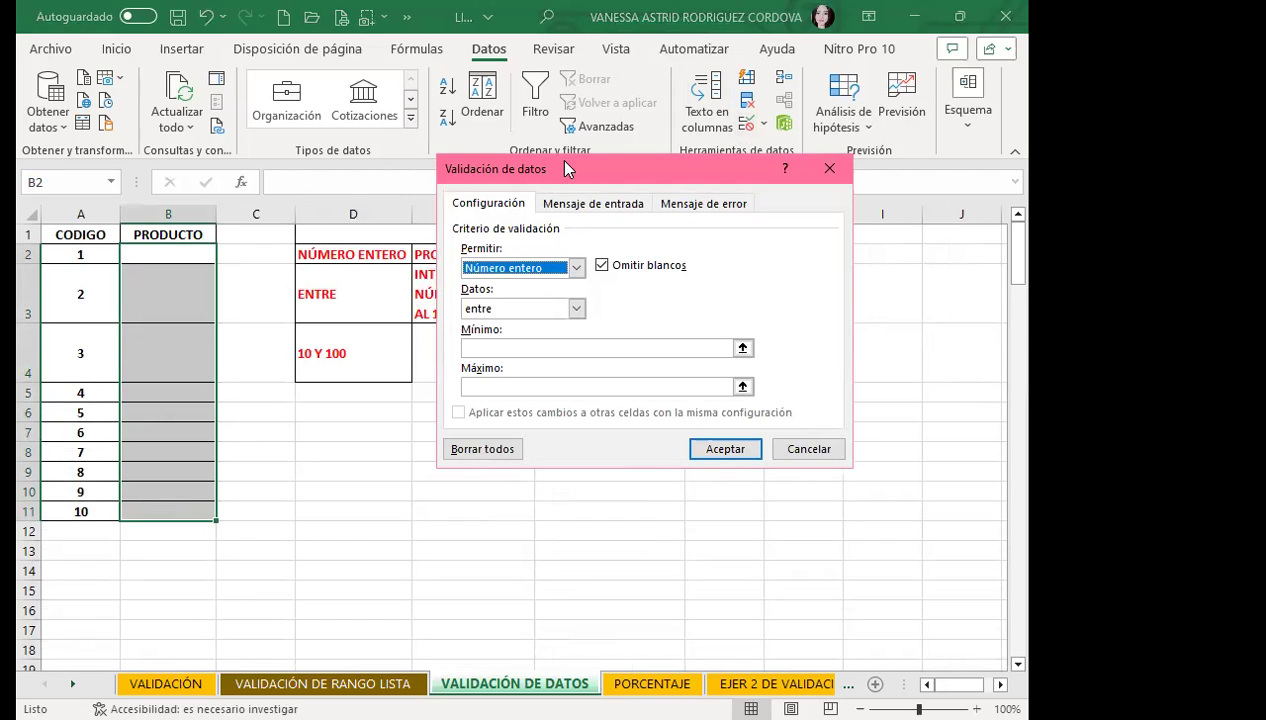
pyautogui.moveTo(565, 168); pyautogui.dragTo(657, 206)
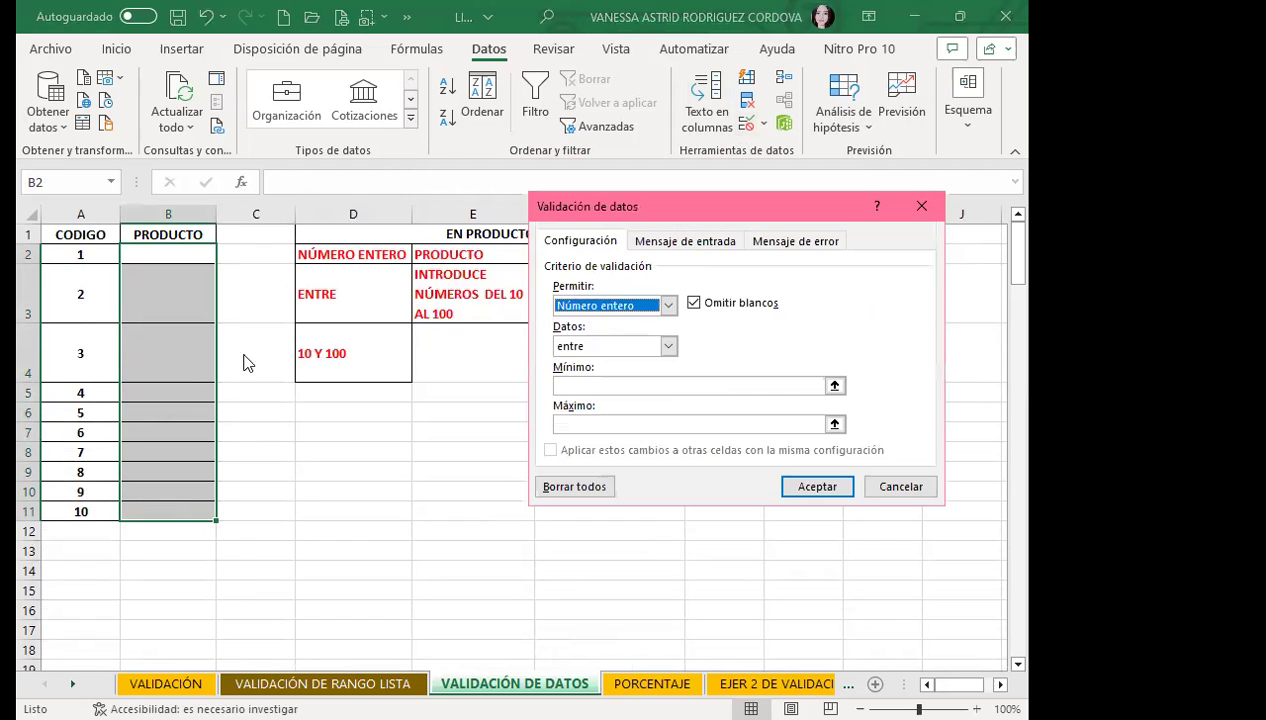
pyautogui.click(580, 383)
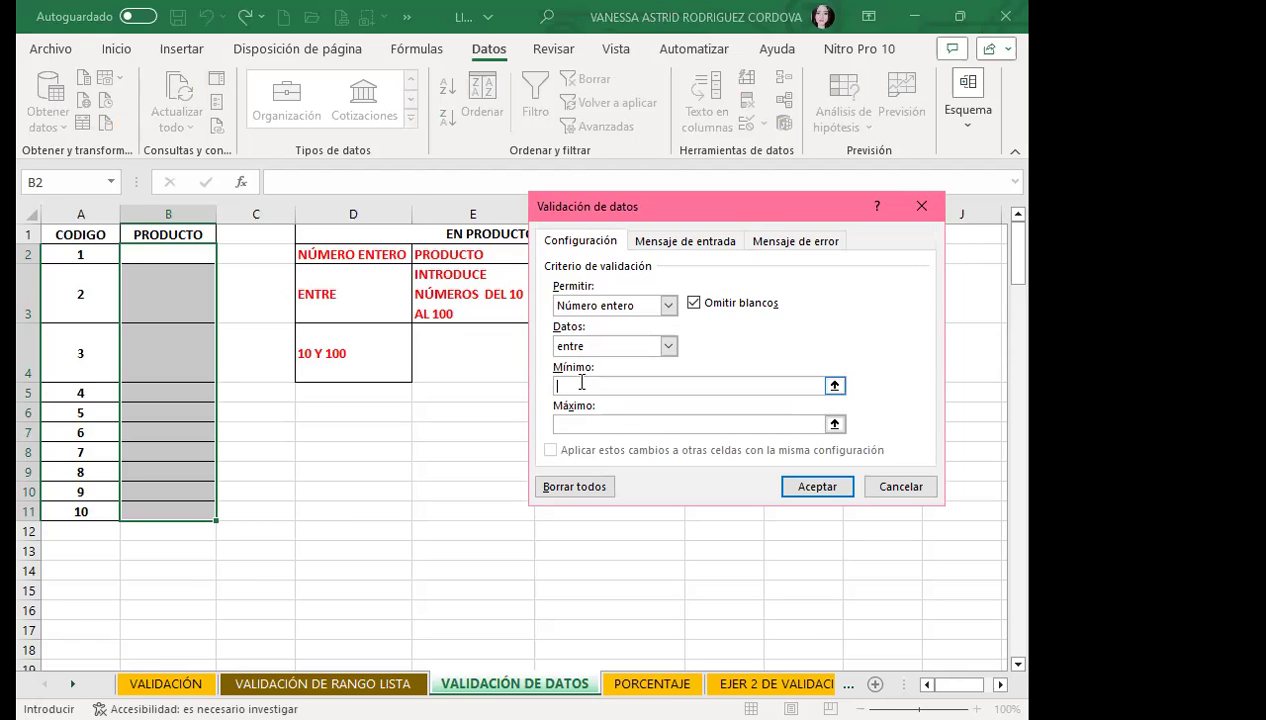
pyautogui.write('10')
pyautogui.click(587, 425)
pyautogui.write('100')
# - Add an error alert titled ERROR reading 'DEBE INTRODUCIR NÚMEROS DEL 10 AL 100'
pyautogui.click(790, 242)
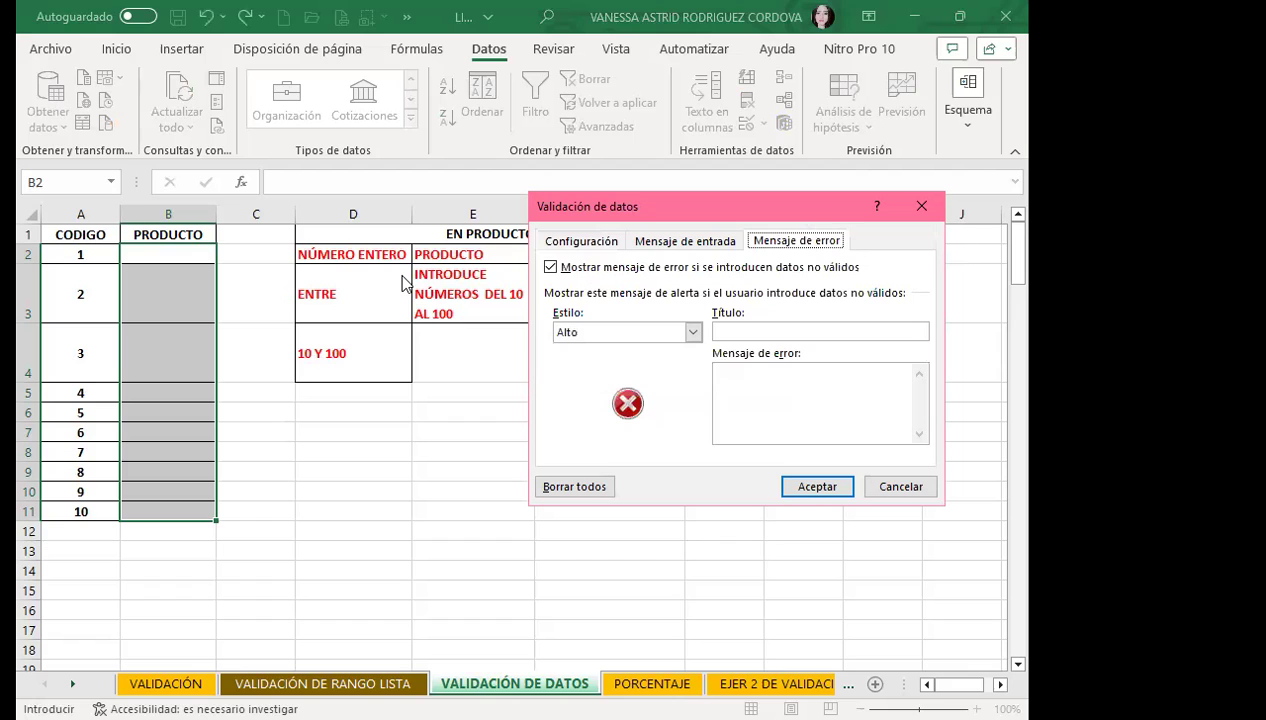
pyautogui.click(312, 355)
pyautogui.write('DETE')
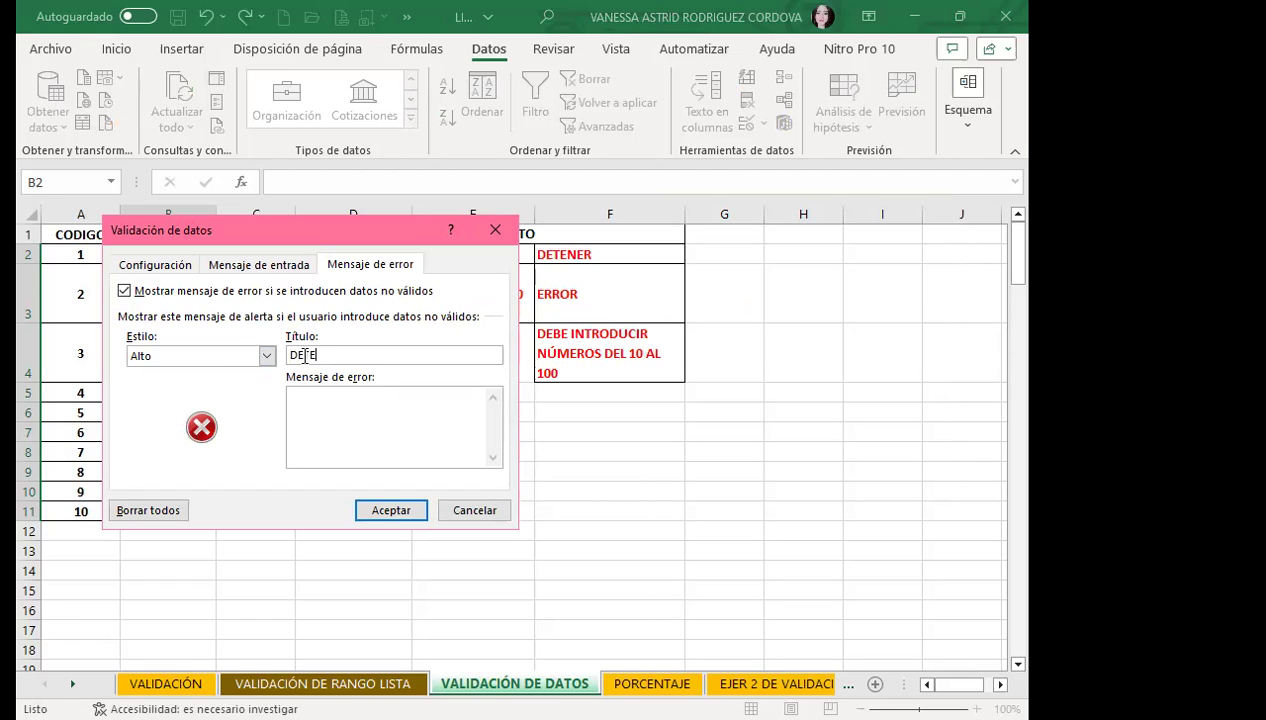
pyautogui.press('BackSpace')
pyautogui.press('BackSpace')
pyautogui.press('BackSpace')
pyautogui.press('BackSpace')
pyautogui.write('ERROR')
pyautogui.click(336, 410)
pyautogui.write('DEBE INTRODUCIR ')
pyautogui.write('NÚMEROS DEL 10 AL 100')
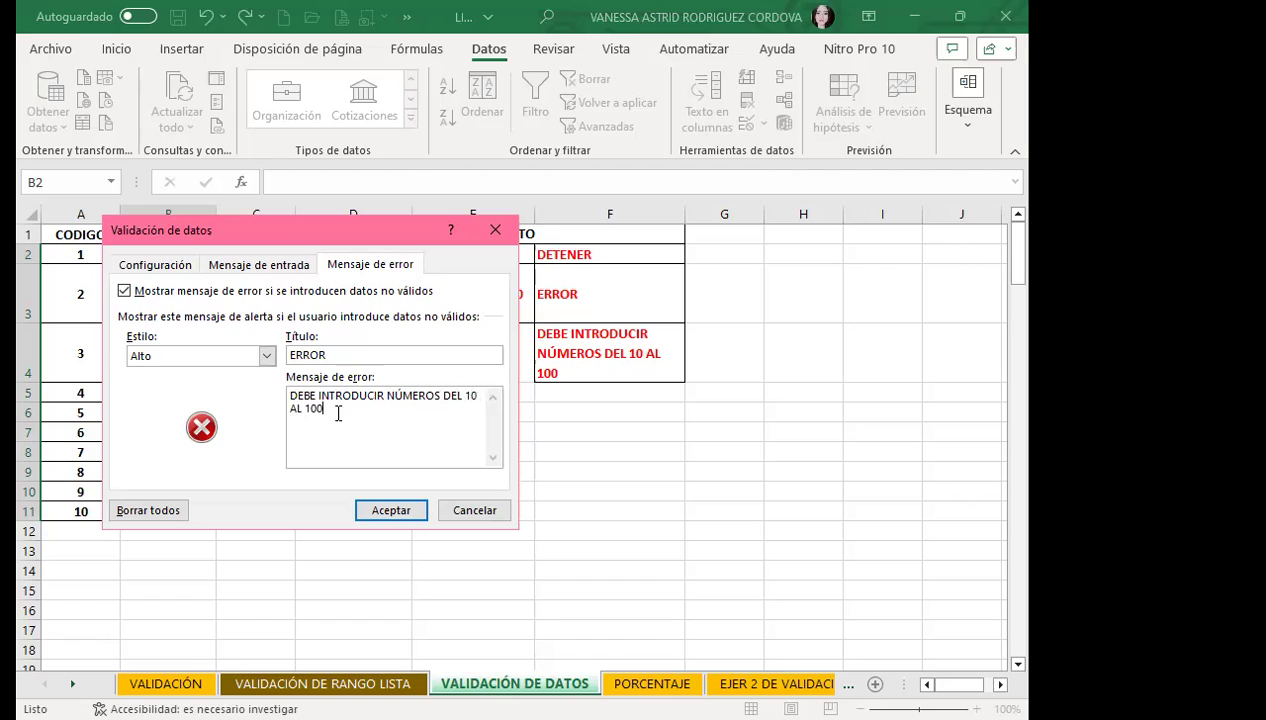
pyautogui.click(395, 508)
# - Test B2's rule by entering 3, retrying, then entering 200; both trigger the ERROR alert
pyautogui.click(175, 256)
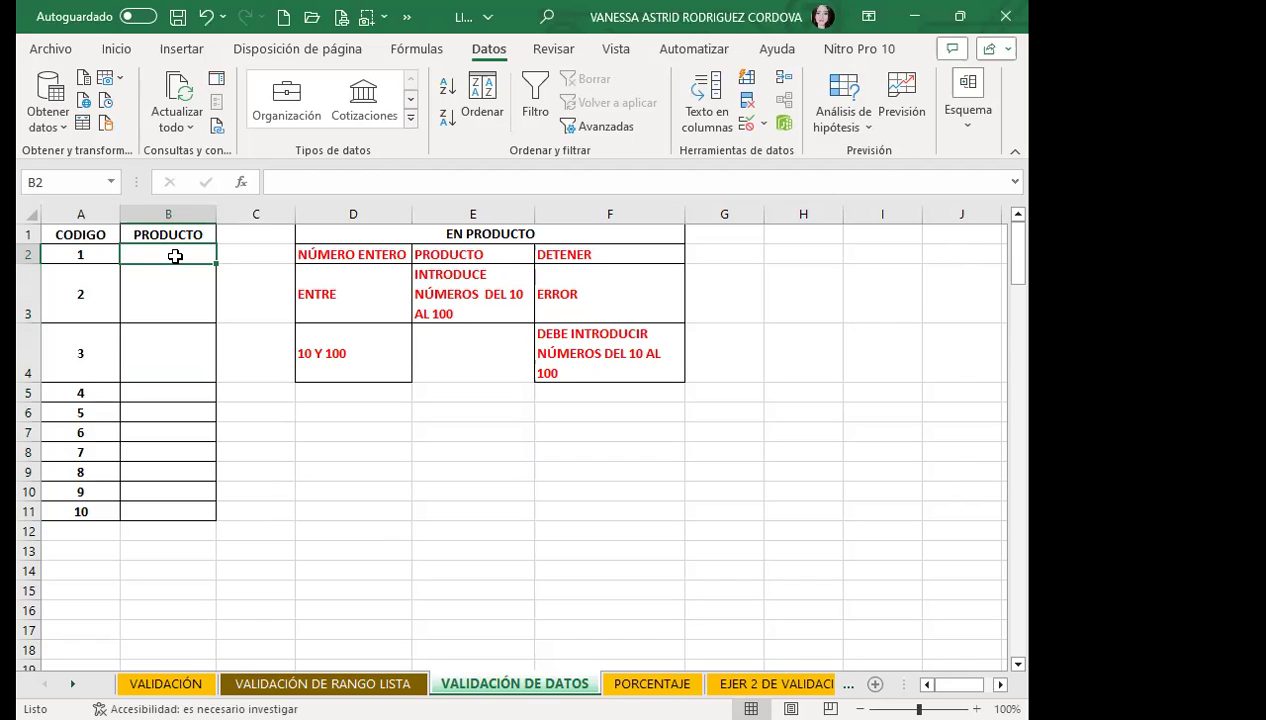
pyautogui.write('3')
pyautogui.press('Return')
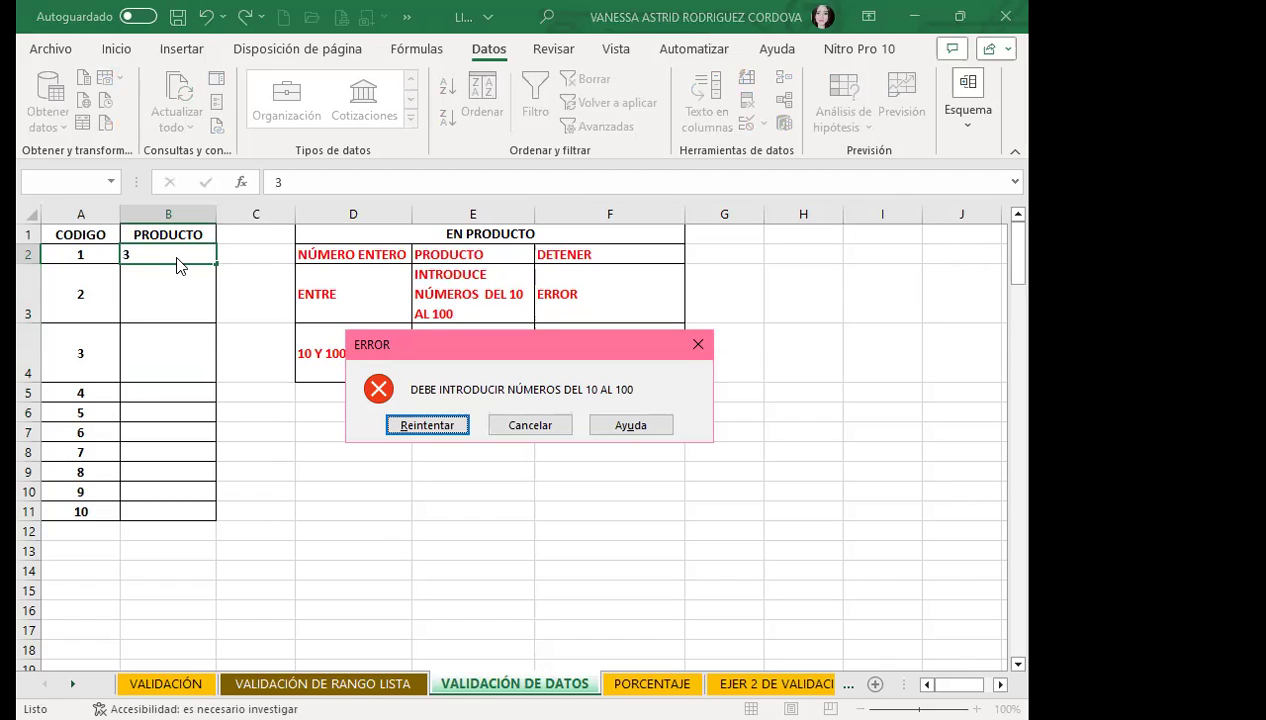
pyautogui.press('Return')
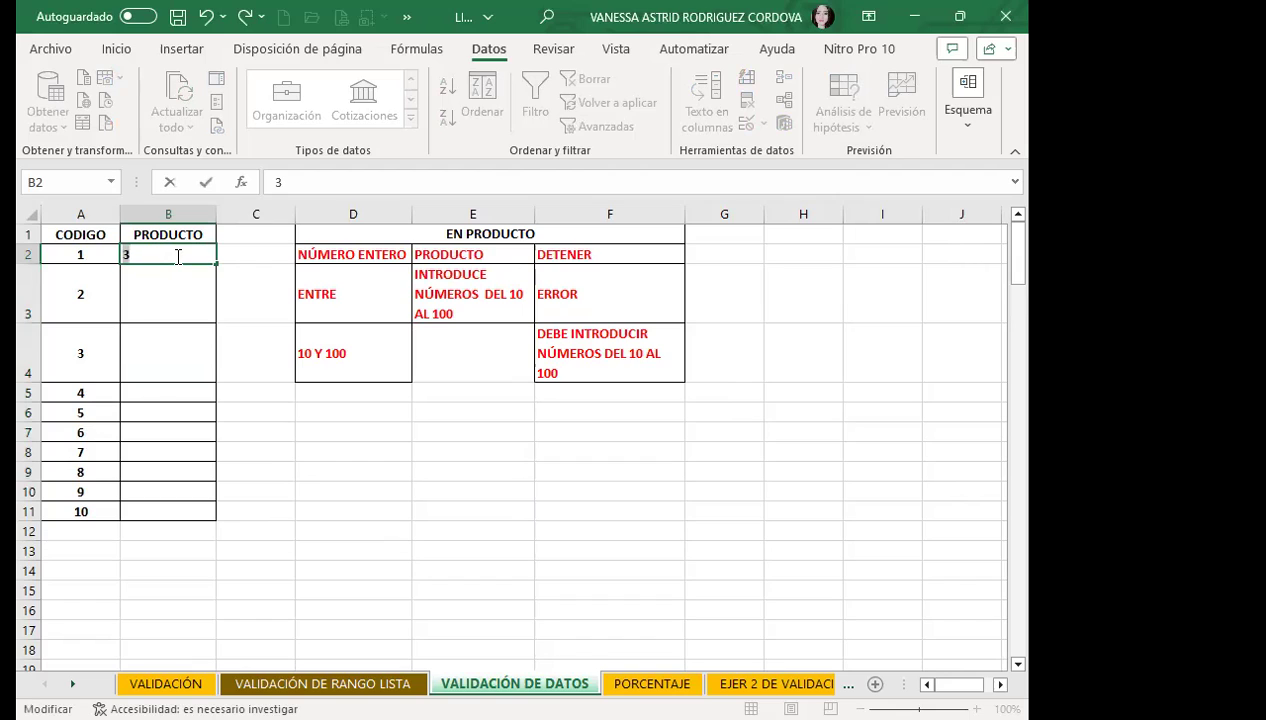
pyautogui.press('Return')
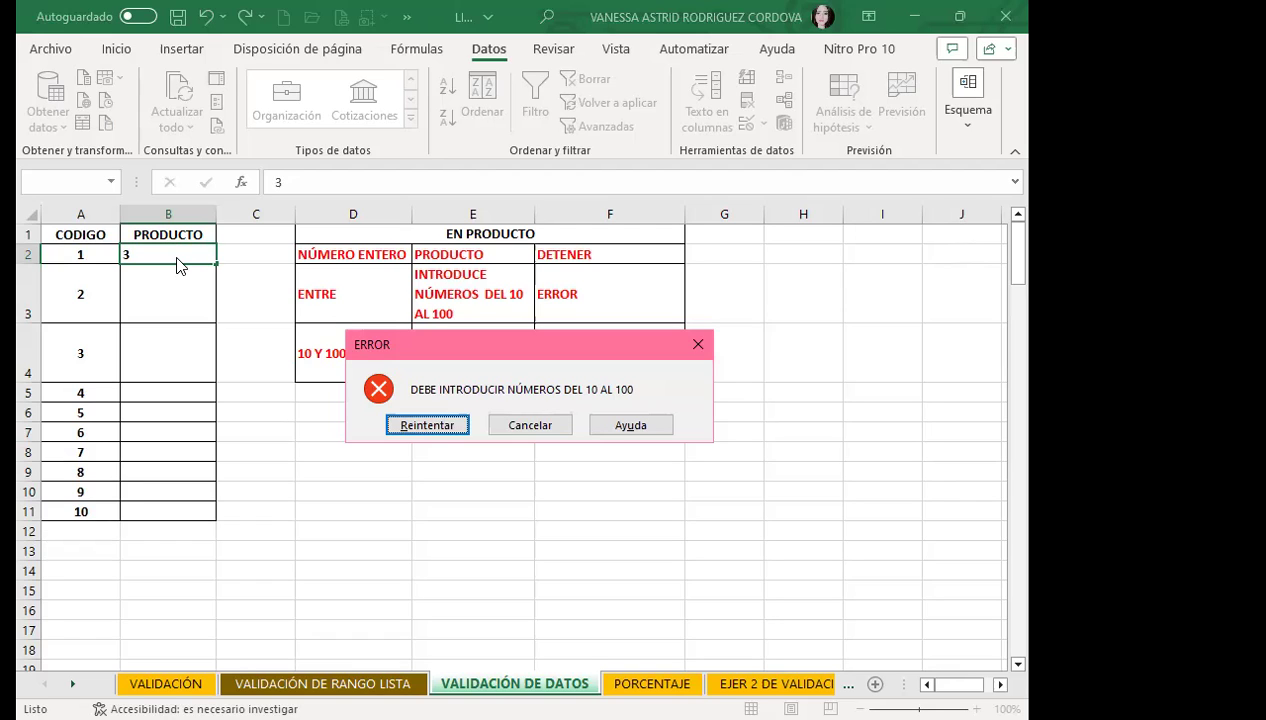
pyautogui.press('Return')
pyautogui.write('200')
pyautogui.press('Return')
pyautogui.press('Return')
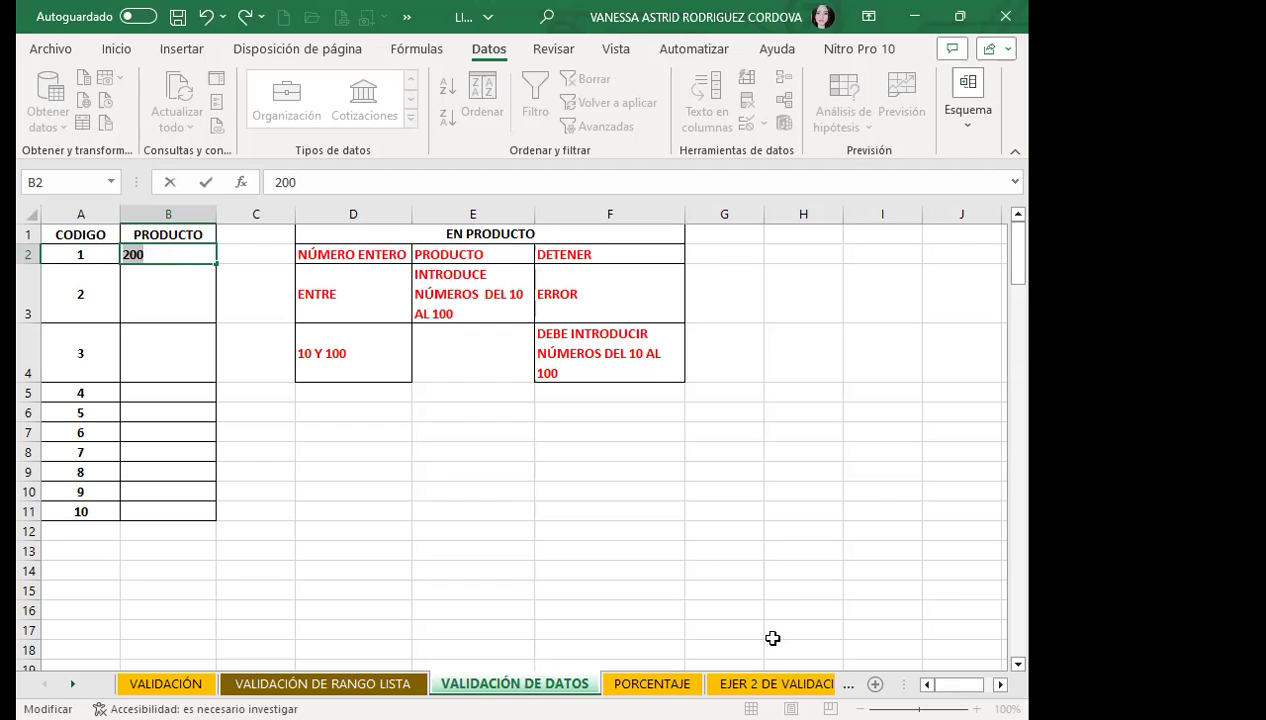
# - Resubmit 200 in B2, then cancel the ERROR alert so B2 stays empty
pyautogui.press('Return')
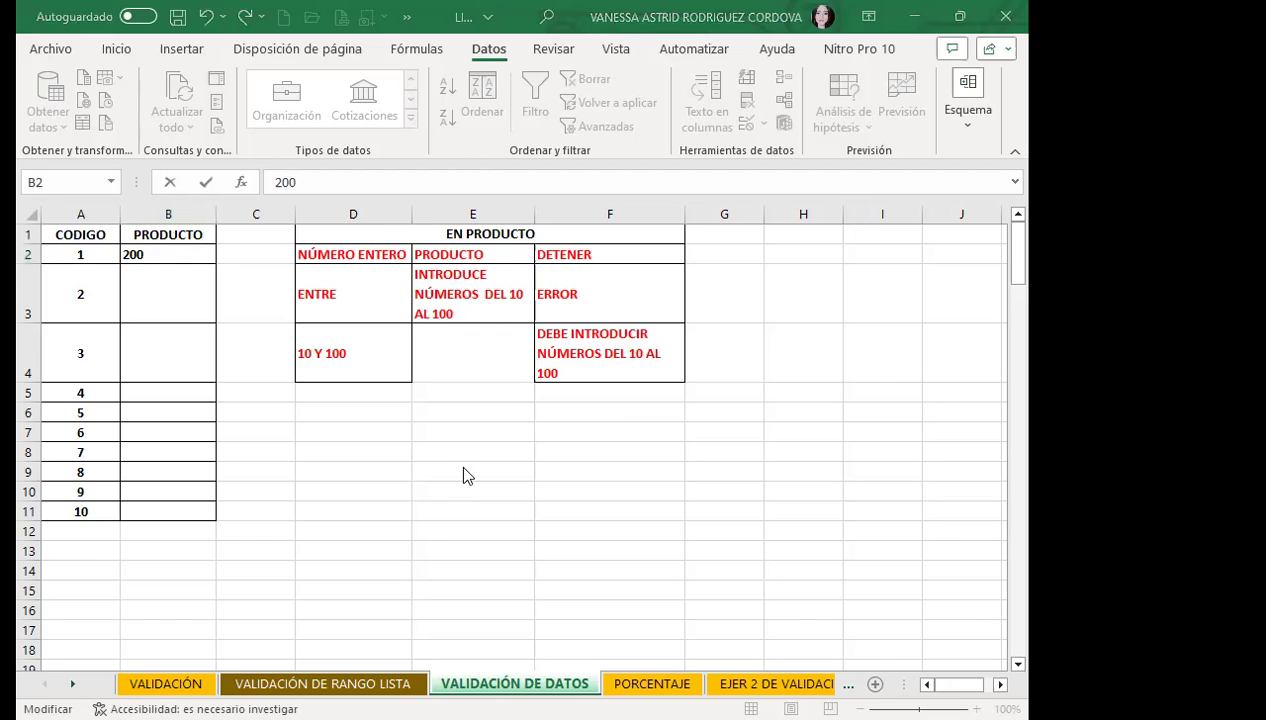
pyautogui.click(600, 432)
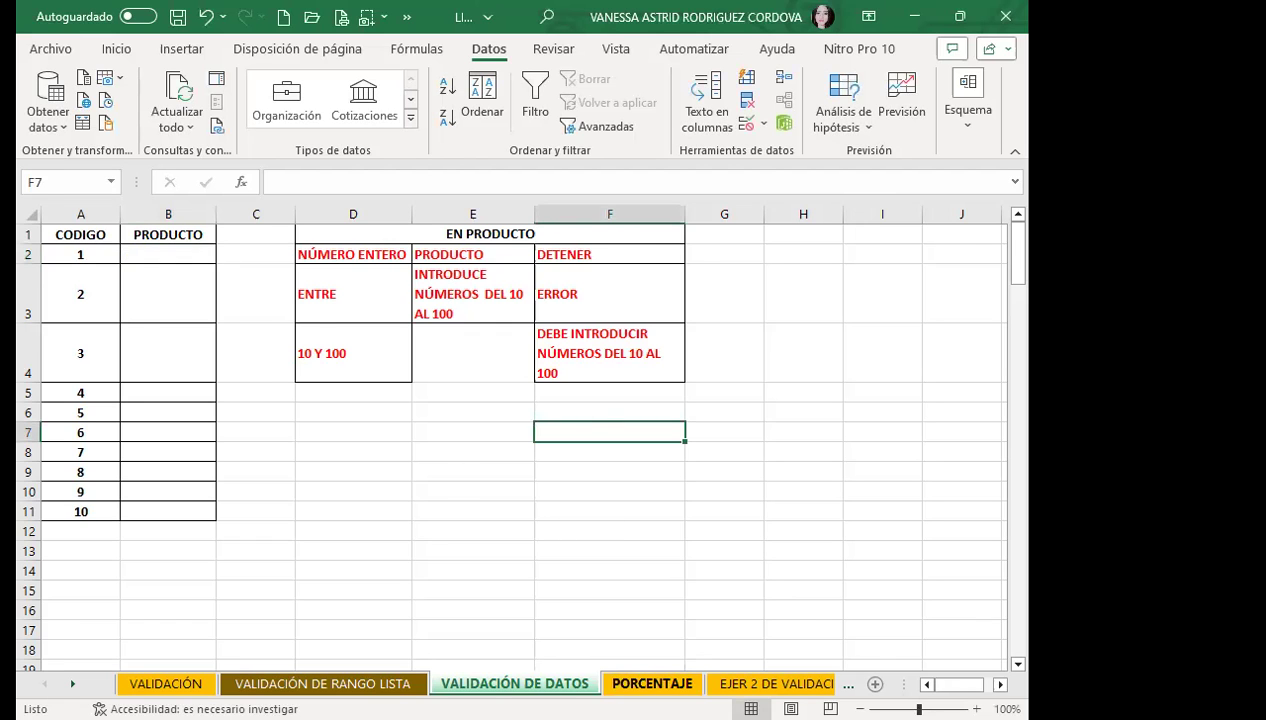
# - On the PORCENTAJE sheet, open data validation for the AUMENTO POR MÉRITO cells C5:C9
pyautogui.click(648, 683)
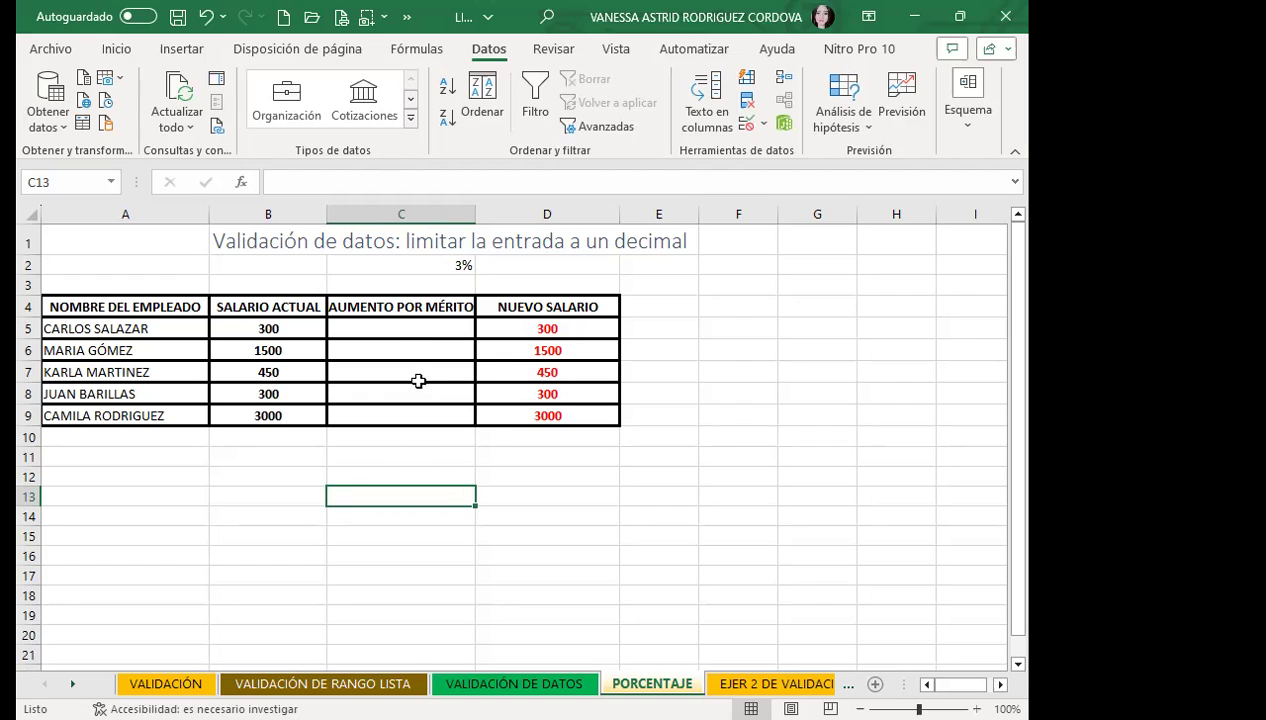
pyautogui.moveTo(398, 333); pyautogui.dragTo(369, 415)
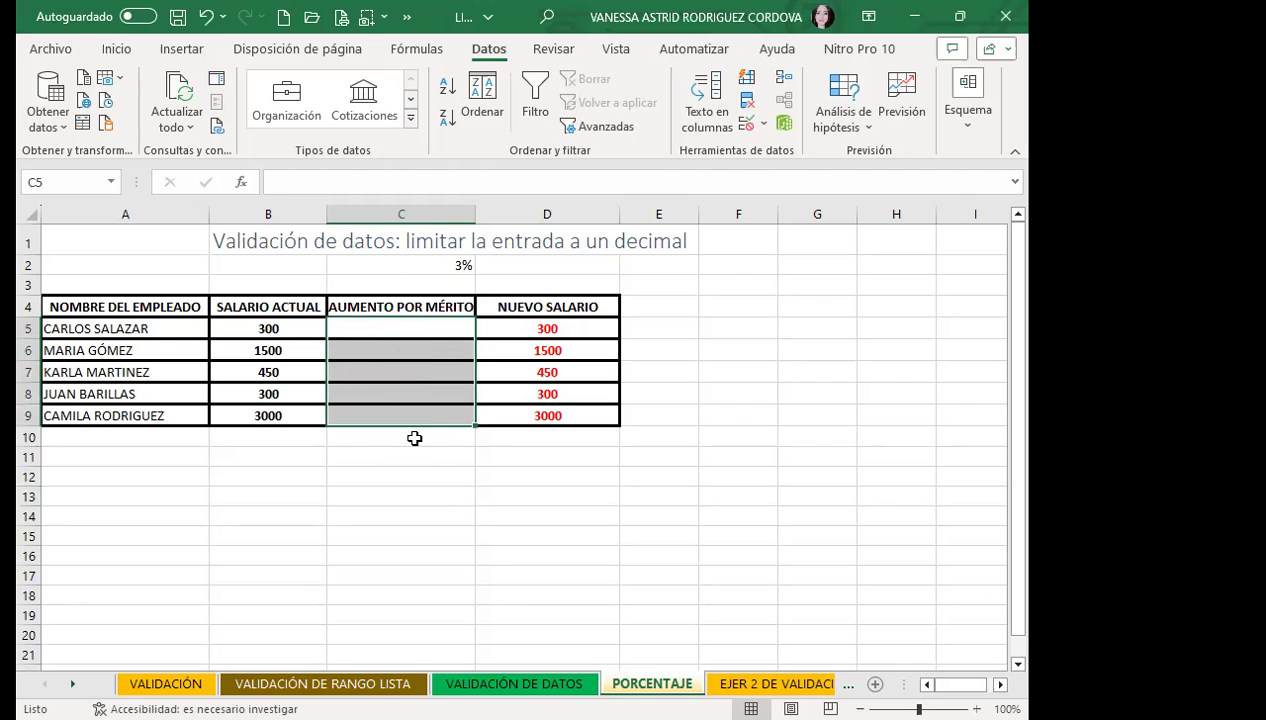
pyautogui.click(746, 124)
# - Keep the decimal 'less than or equal to' criterion for the merit-raise cells and confirm
pyautogui.moveTo(310, 229); pyautogui.dragTo(696, 218)
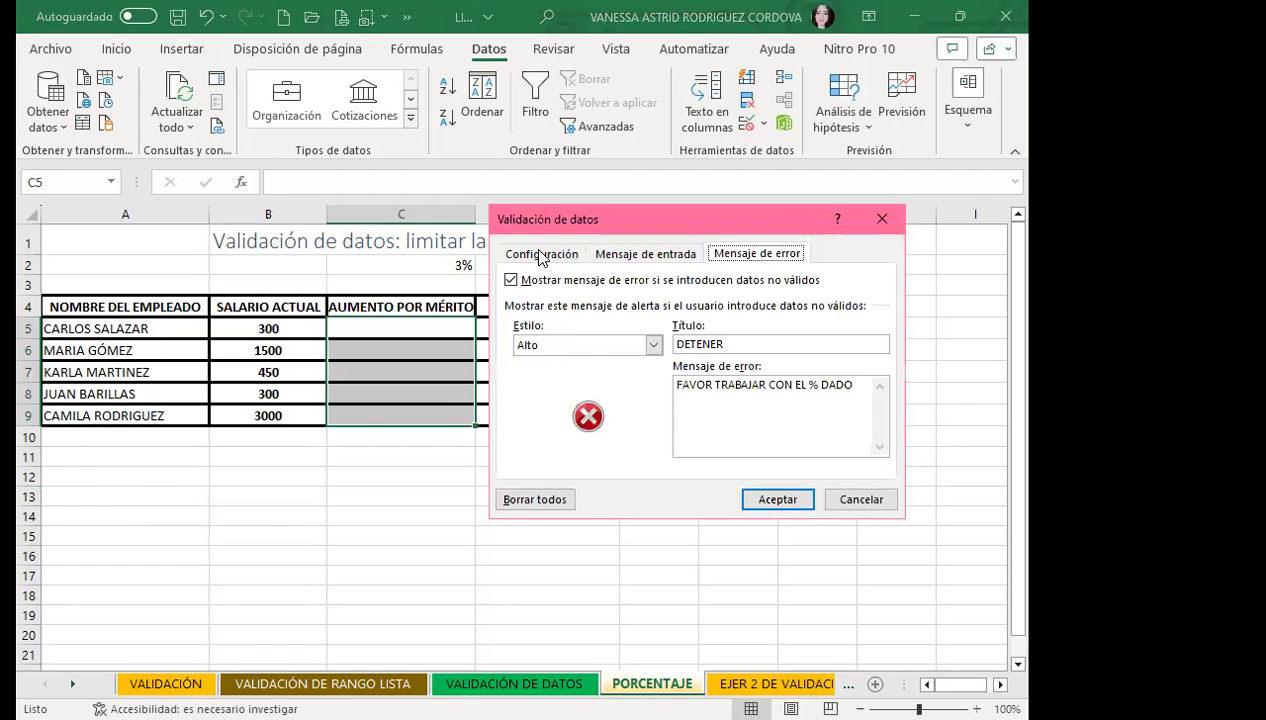
pyautogui.click(540, 254)
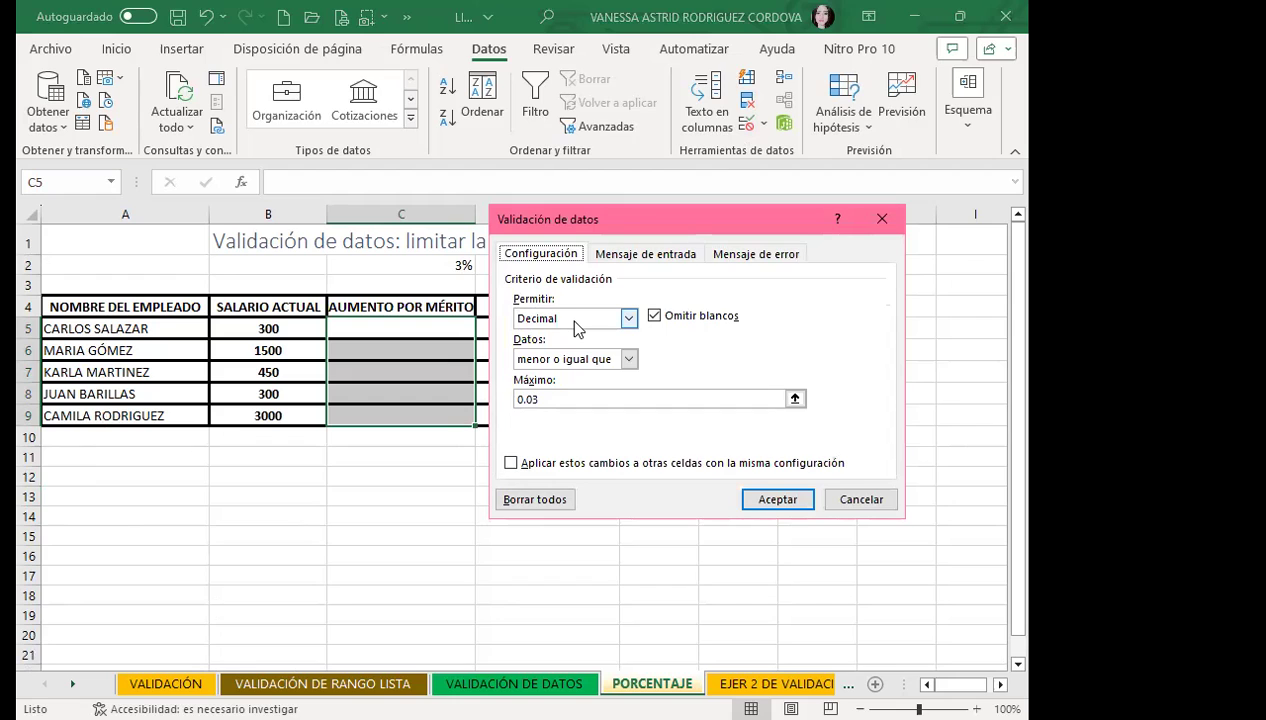
pyautogui.click(629, 360)
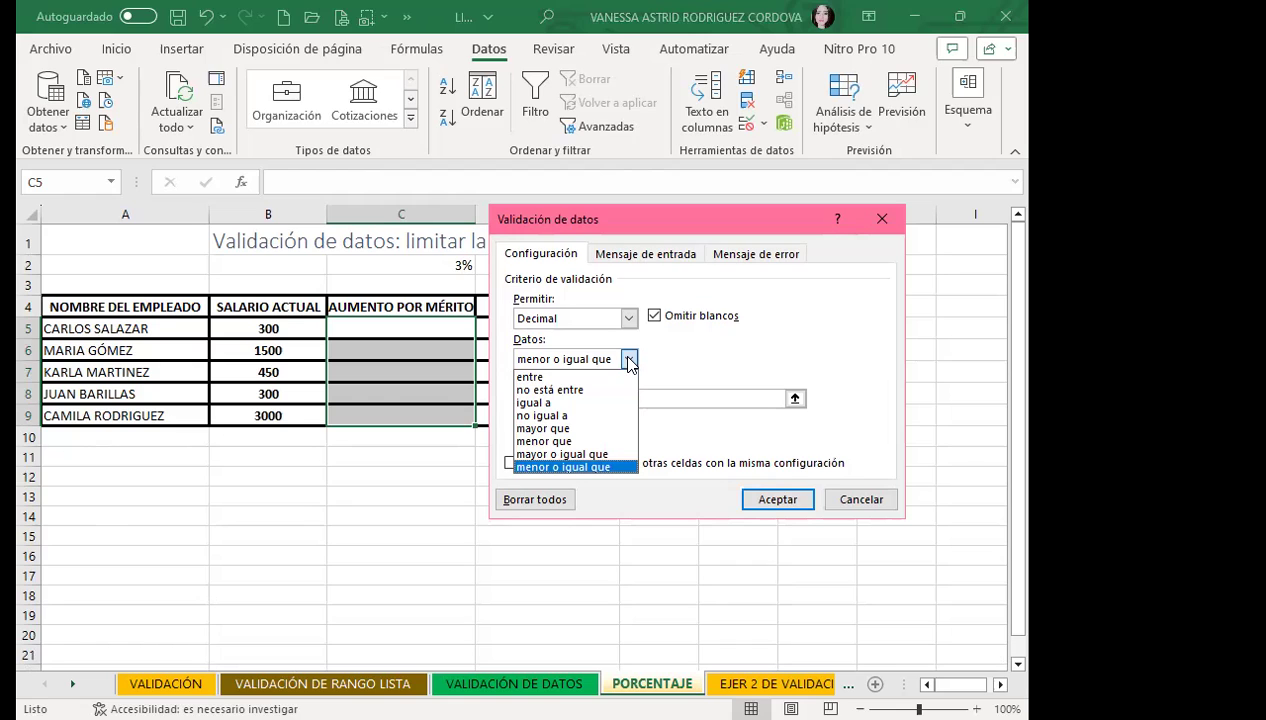
pyautogui.click(629, 362)
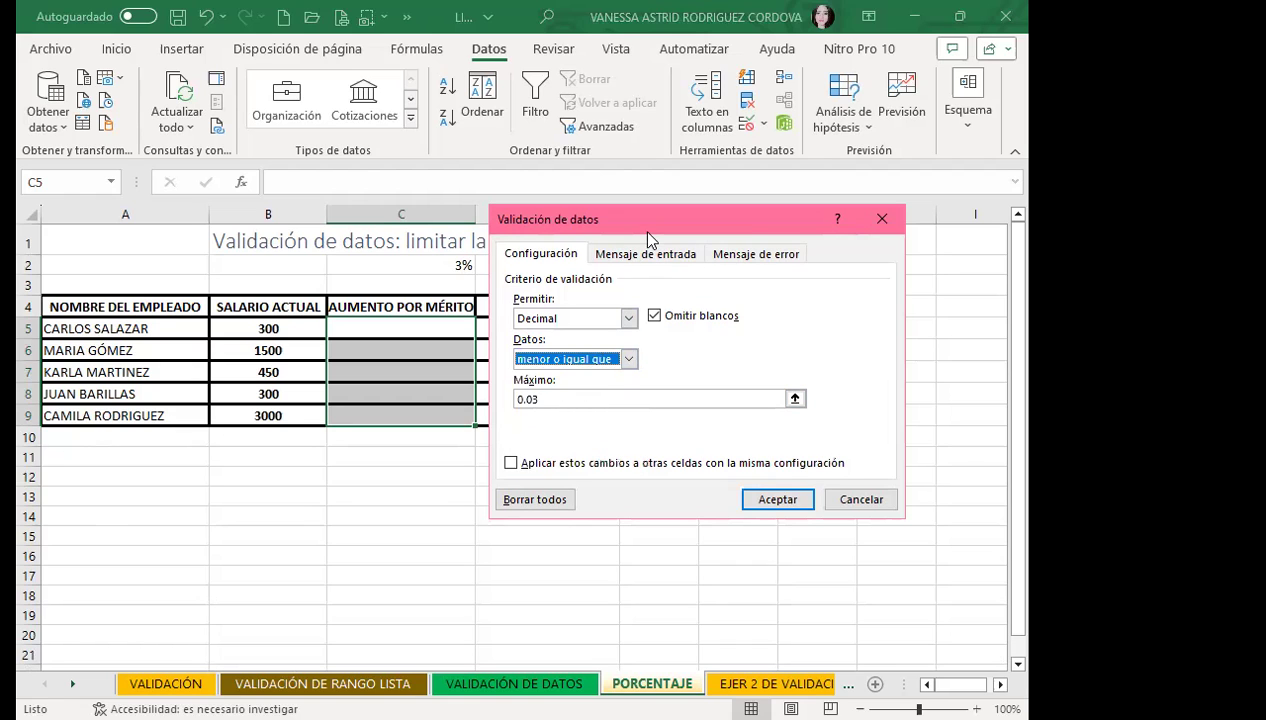
pyautogui.click(785, 500)
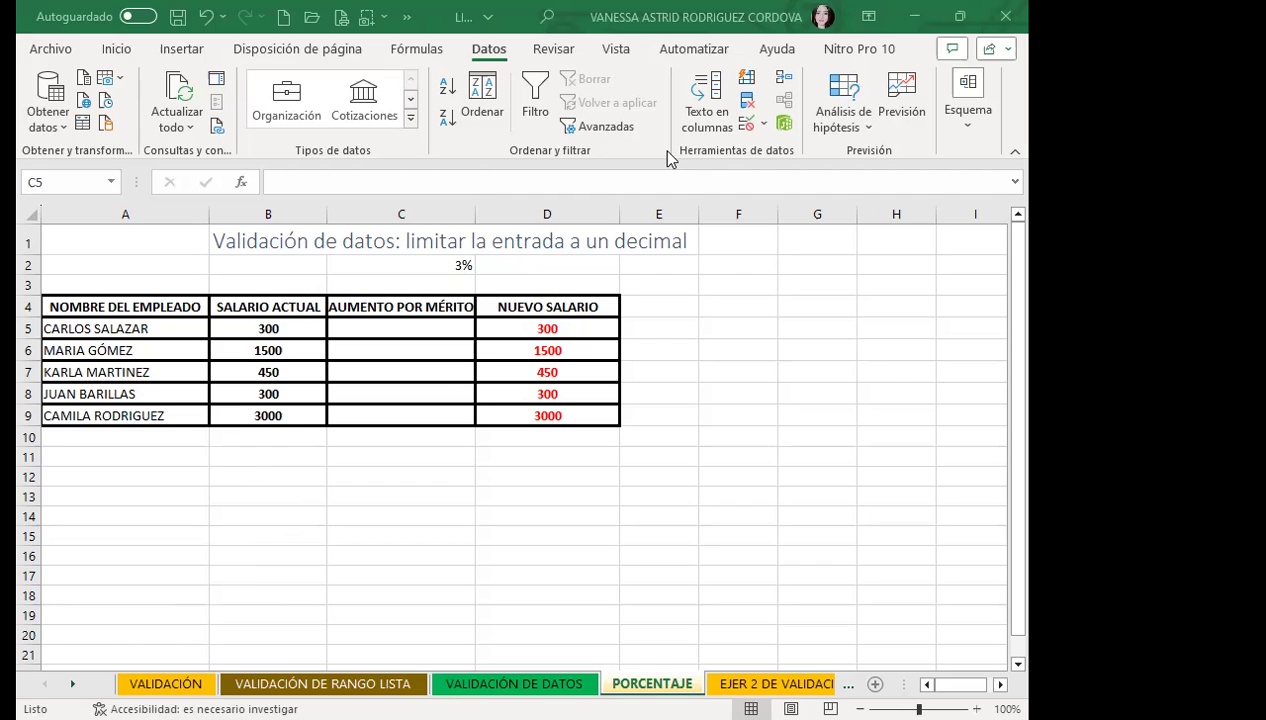
pyautogui.moveTo(448, 335); pyautogui.dragTo(420, 415)
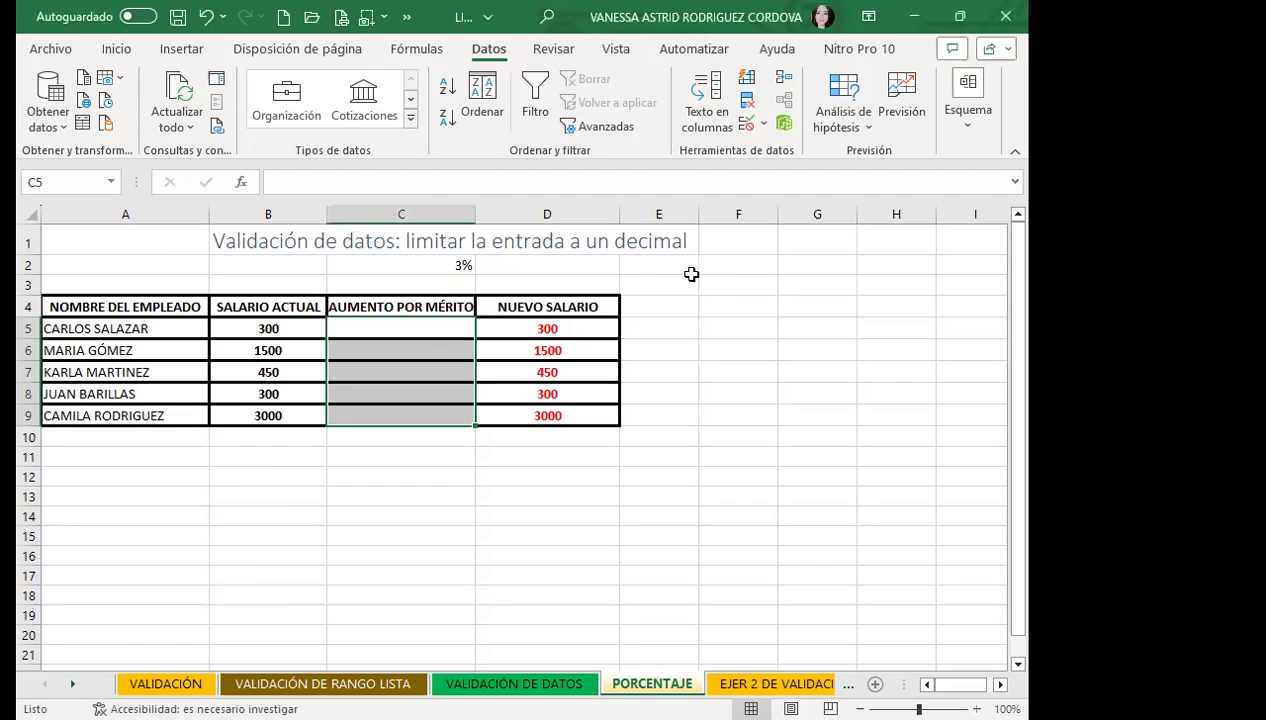
pyautogui.click(747, 127)
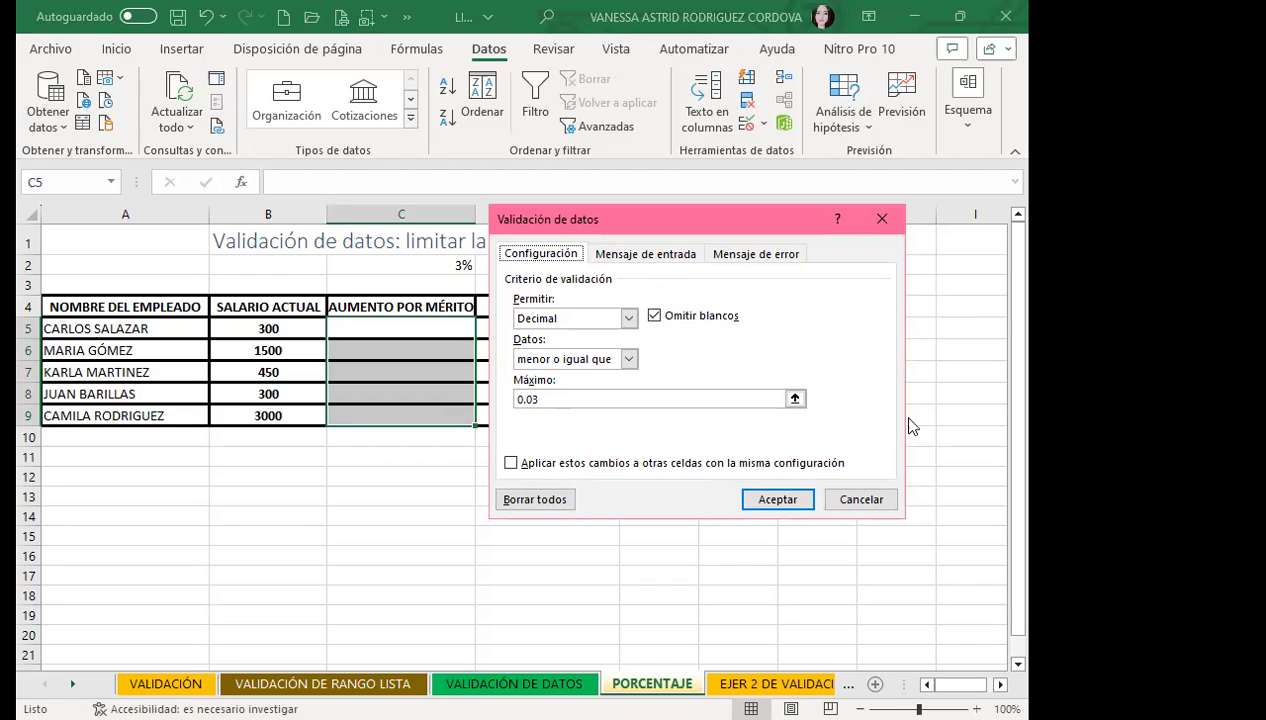
pyautogui.click(880, 221)
pyautogui.click(377, 327)
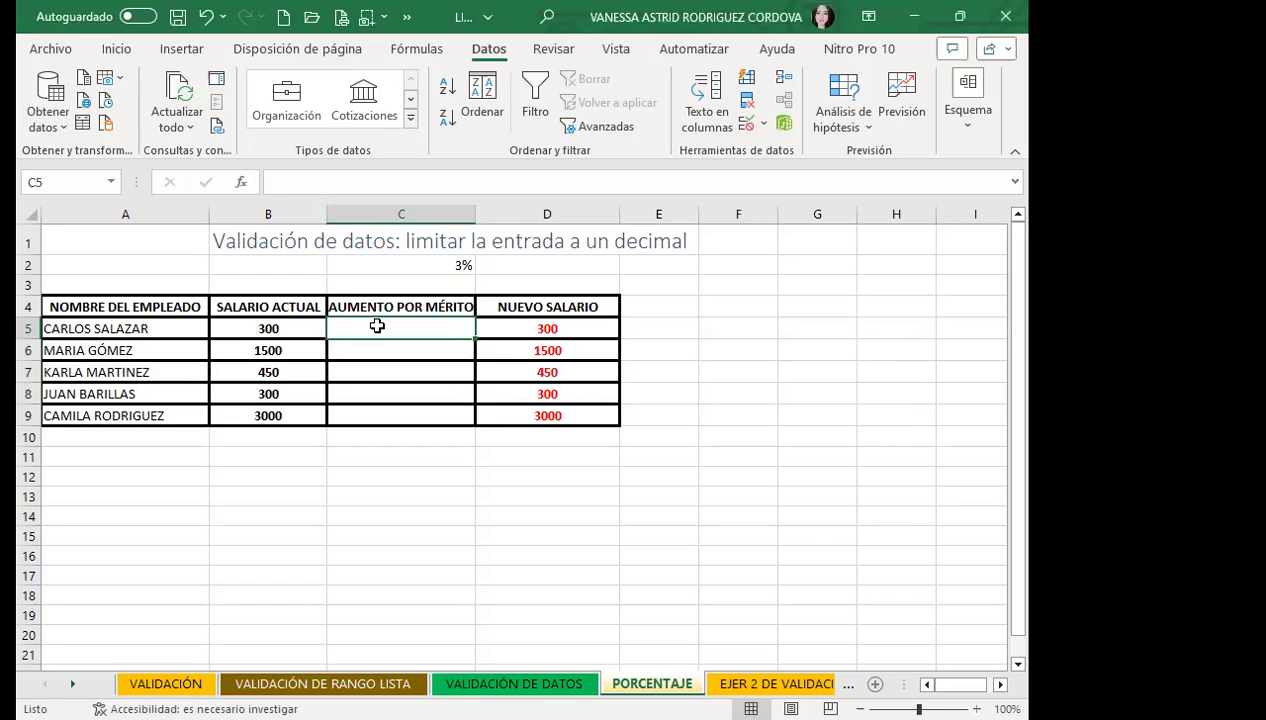
# - On the Inicio tab, enter a 0.03 merit raise in C5, lifting D5 to 309
pyautogui.click(116, 49)
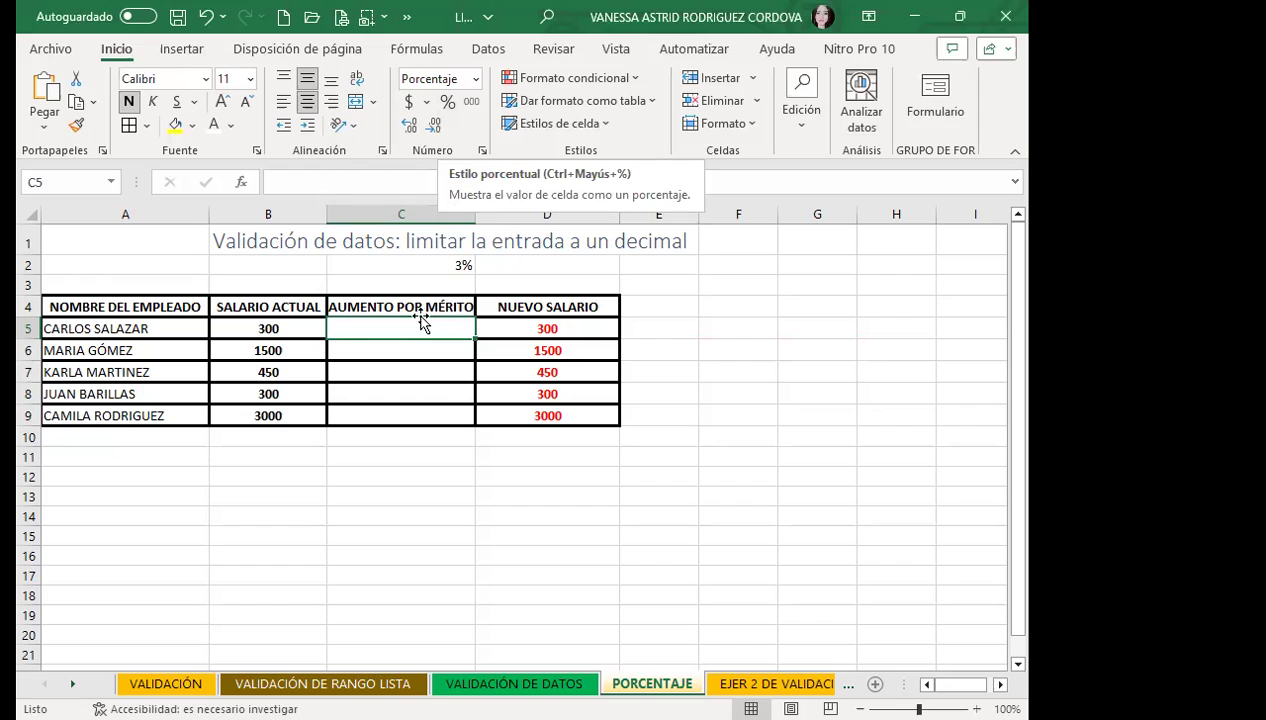
pyautogui.write('0.03')
pyautogui.press('Return')
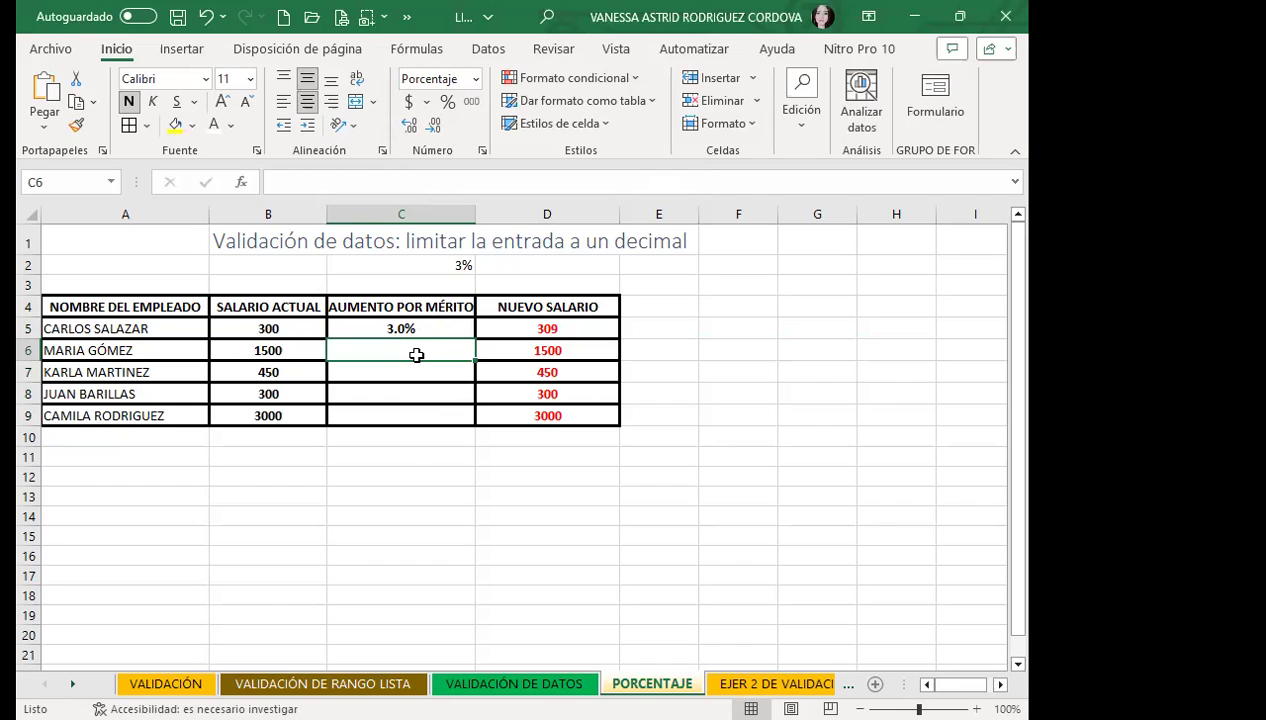
# - Enter a 0.02 merit raise in C6, then review the raises in C5:C7
pyautogui.click(421, 337)
pyautogui.moveTo(421, 337); pyautogui.dragTo(422, 406)
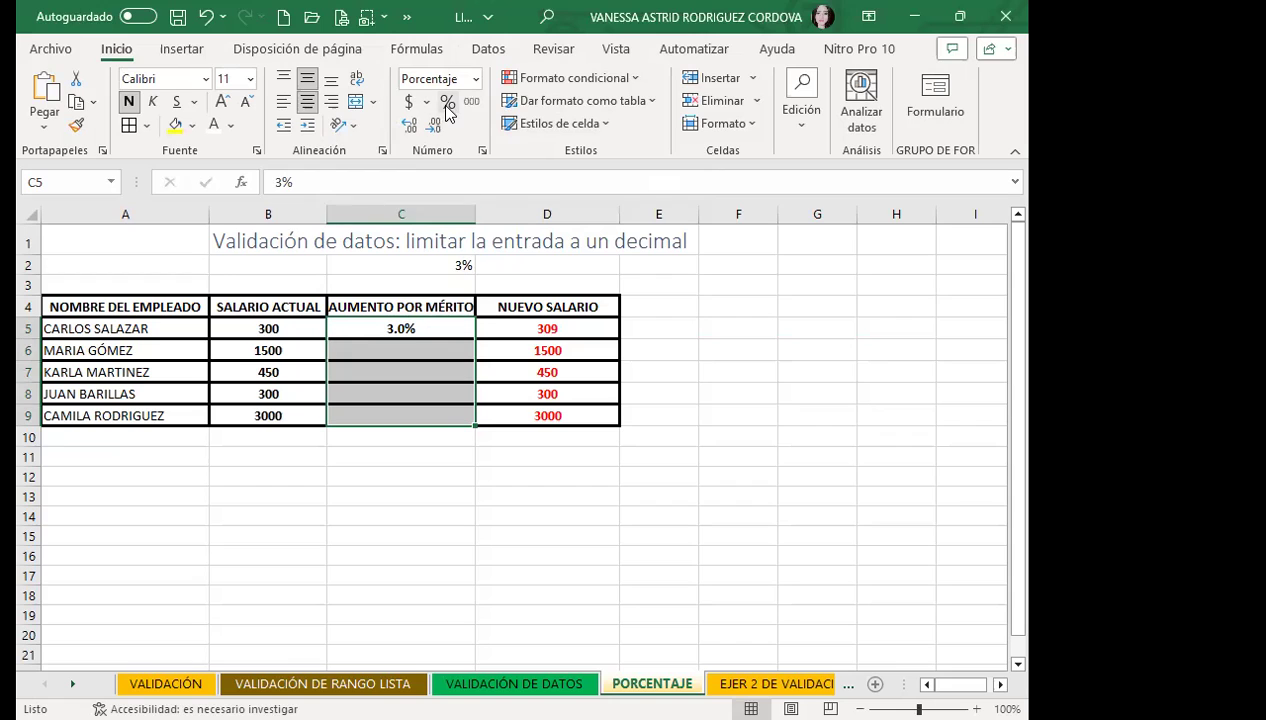
pyautogui.click(400, 342)
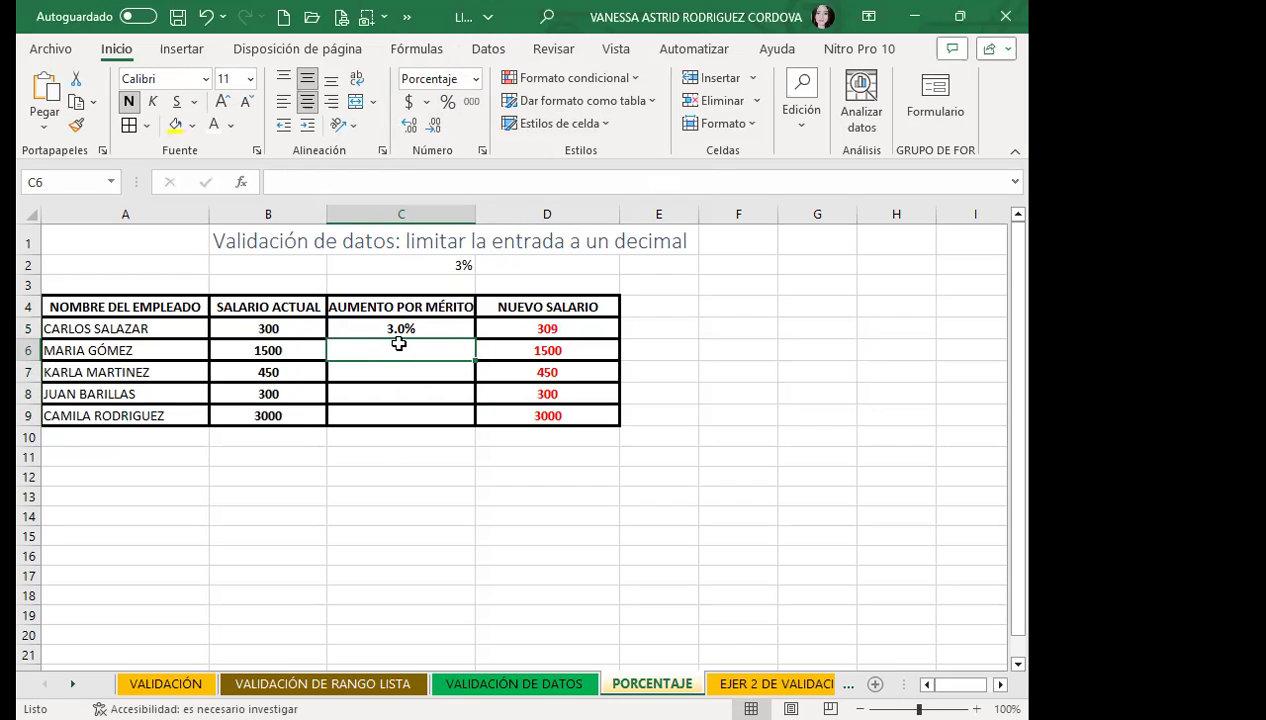
pyautogui.write('0.02')
pyautogui.press('Return')
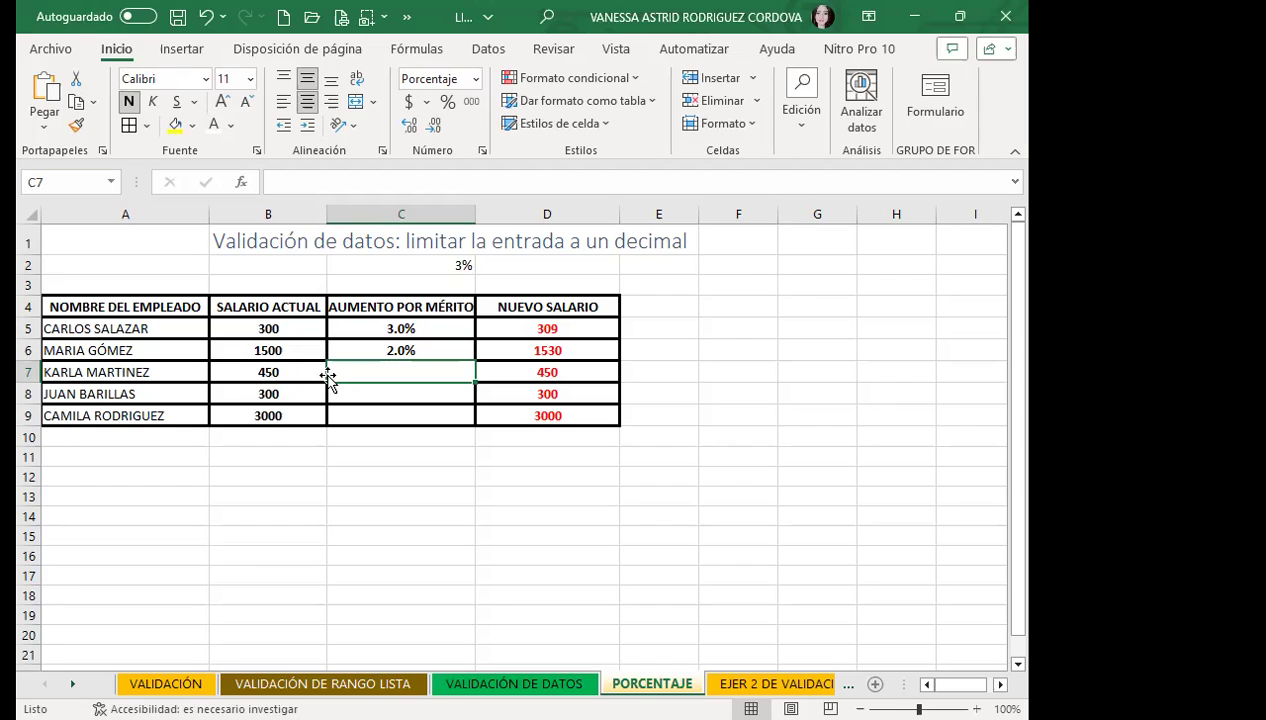
pyautogui.moveTo(340, 320); pyautogui.dragTo(341, 416)
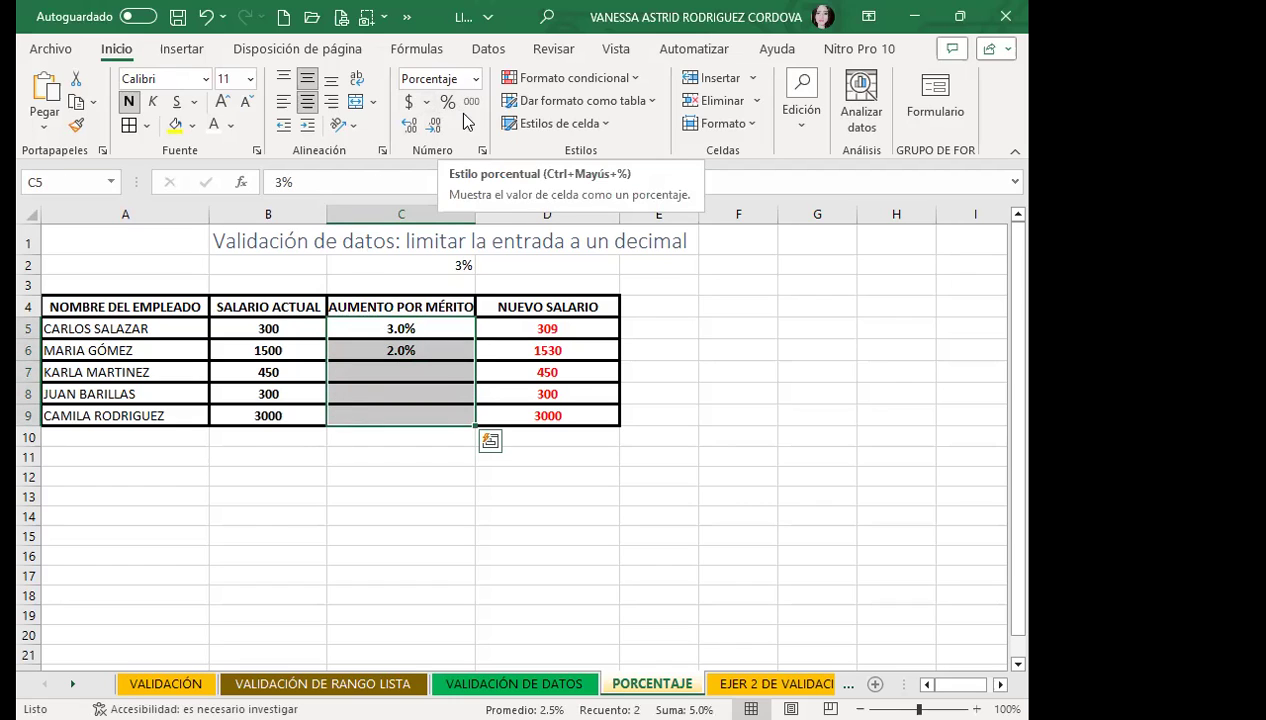
pyautogui.click(430, 366)
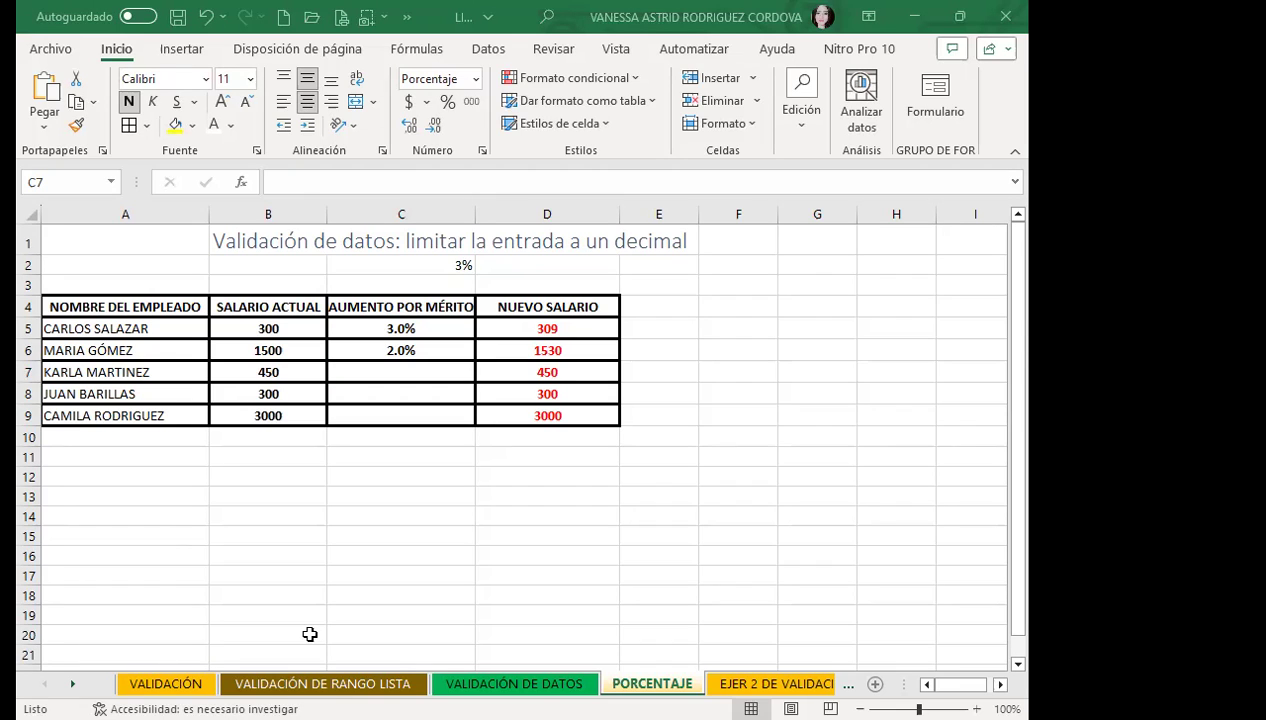
pyautogui.click(437, 372)
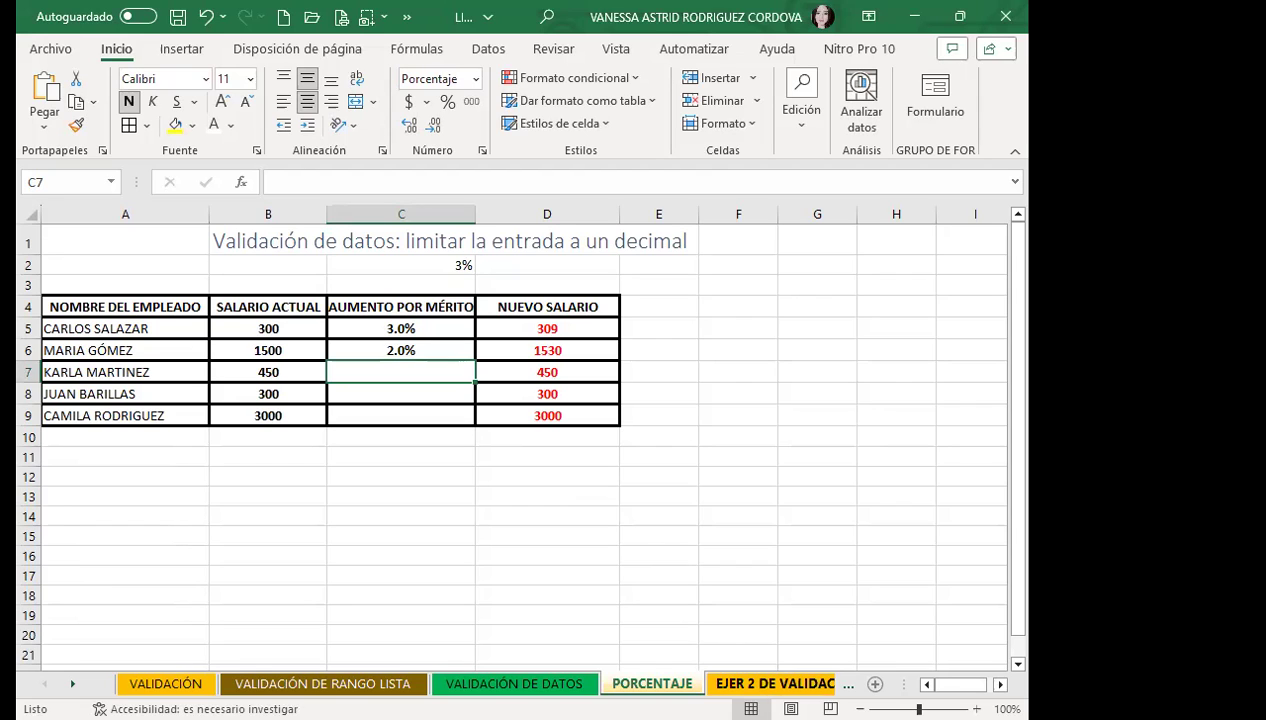
# - Switch from the VALIDACIÓN DE DATOS sheet to the EJER 2 DE VALIDACION sheet
pyautogui.click(514, 683)
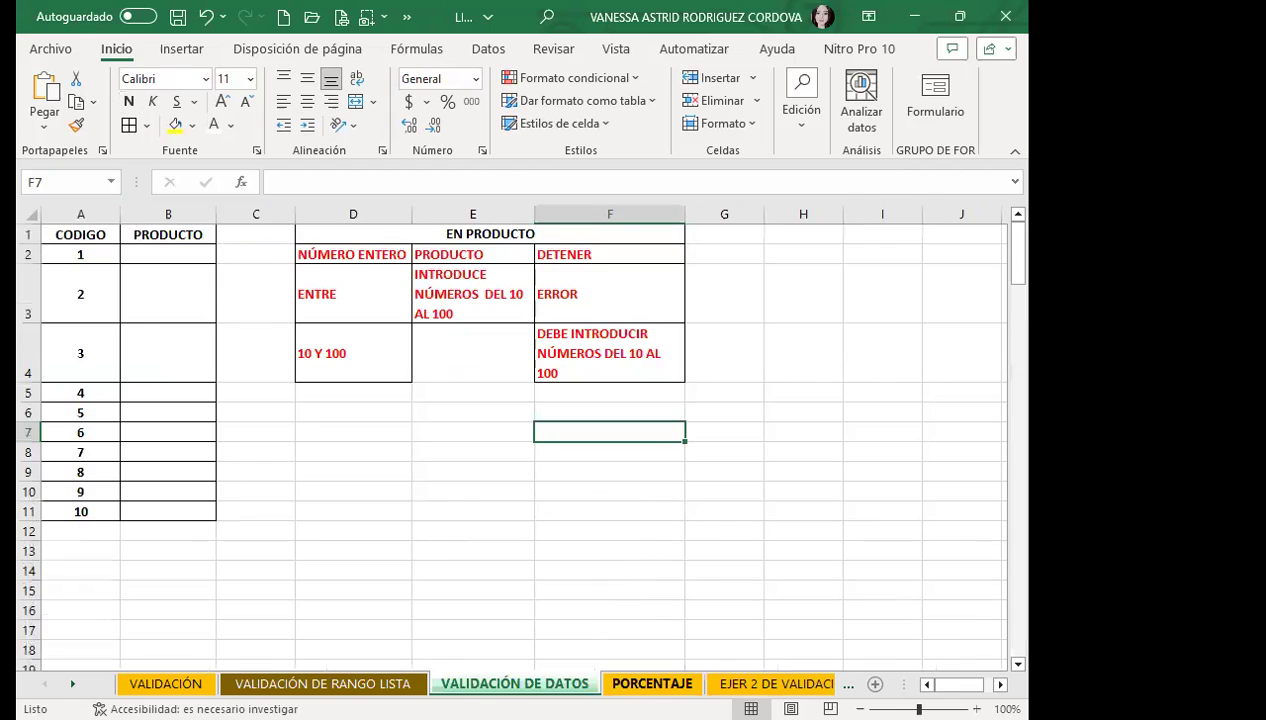
pyautogui.click(652, 683)
pyautogui.click(725, 684)
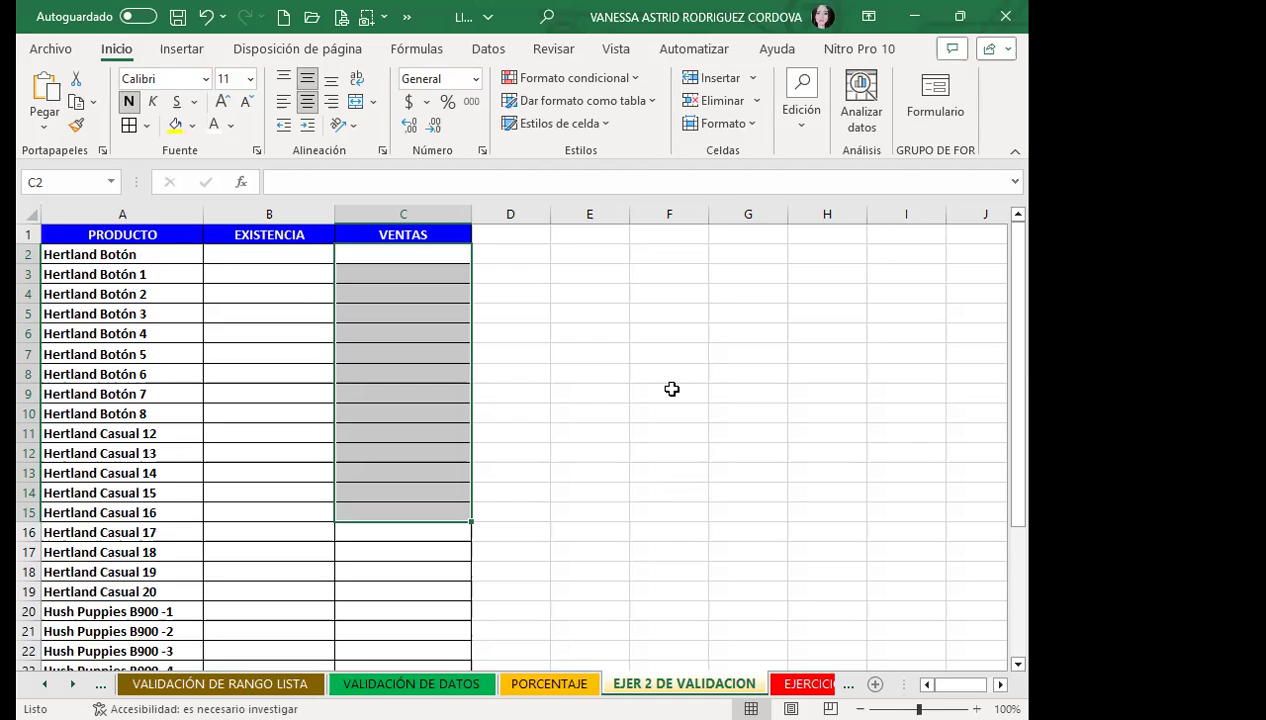
# - Select the VENTAS cells C2 through C32 in column C
pyautogui.click(415, 356)
pyautogui.moveTo(424, 255)
pyautogui.mouseDown()
pyautogui.moveTo(445, 645)
pyautogui.moveTo(410, 620)
pyautogui.mouseUp()
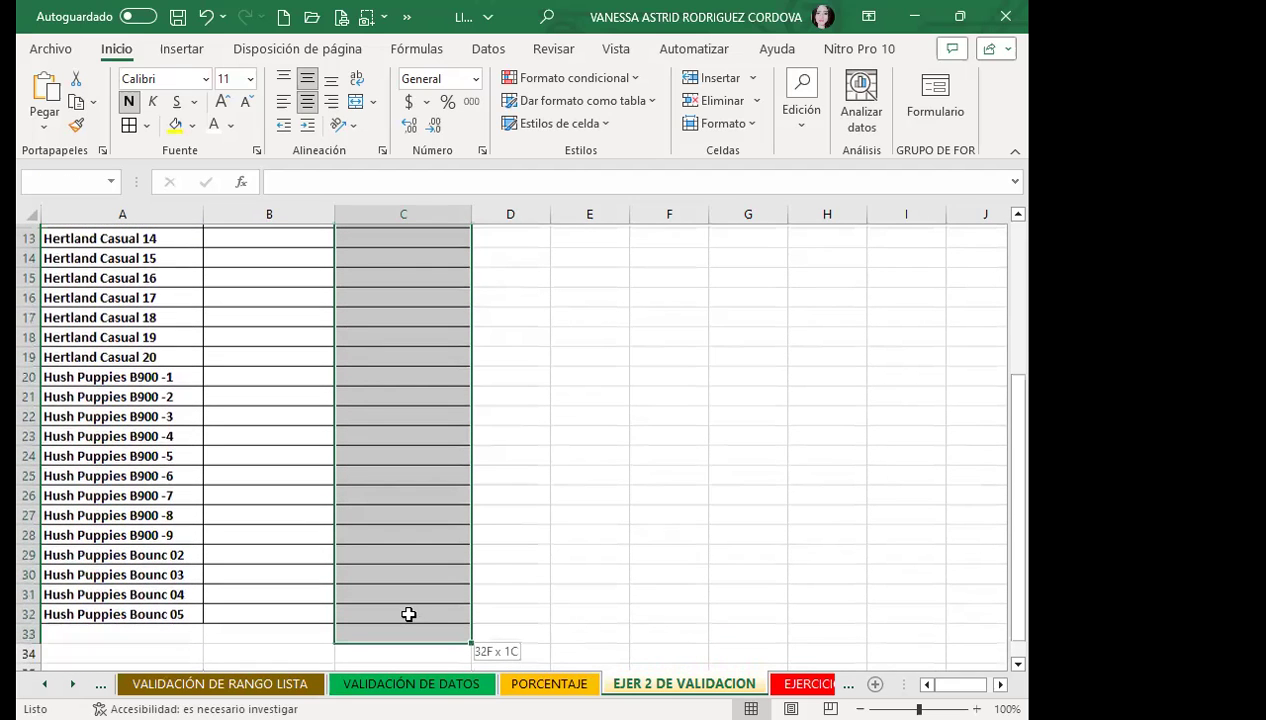
pyautogui.scroll(4, 424, 466)
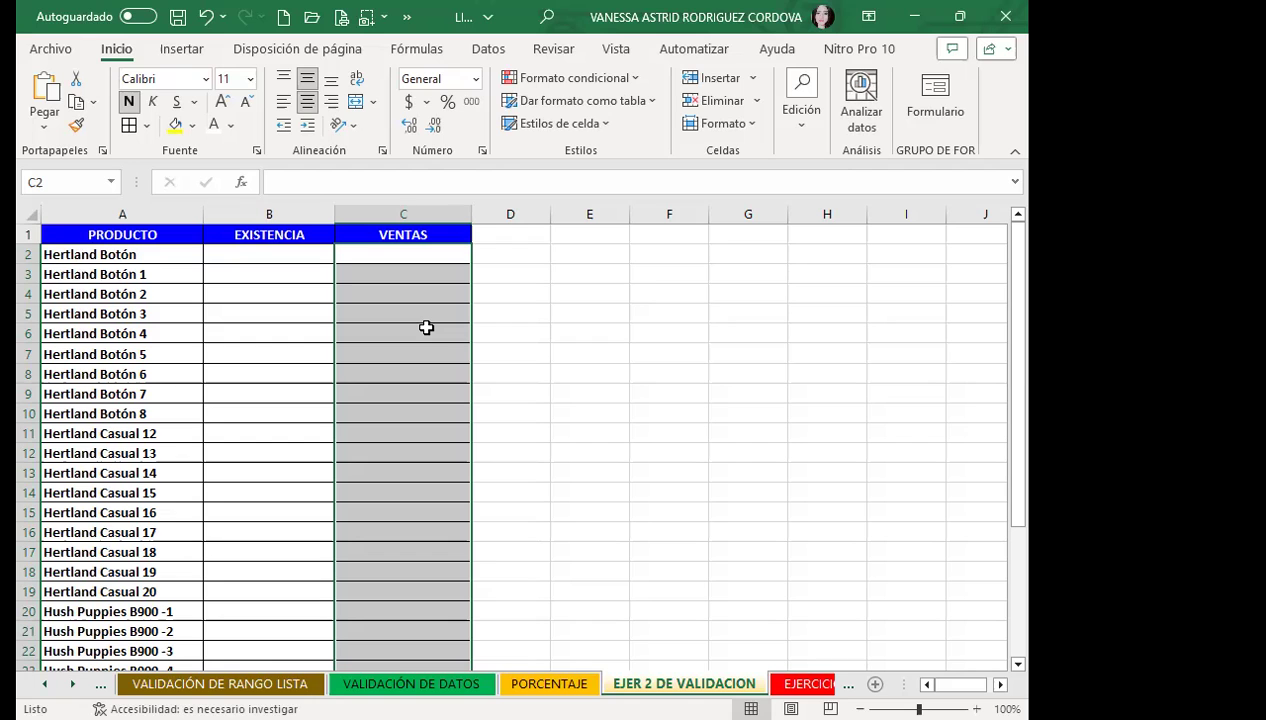
pyautogui.scroll(-5, 393, 505)
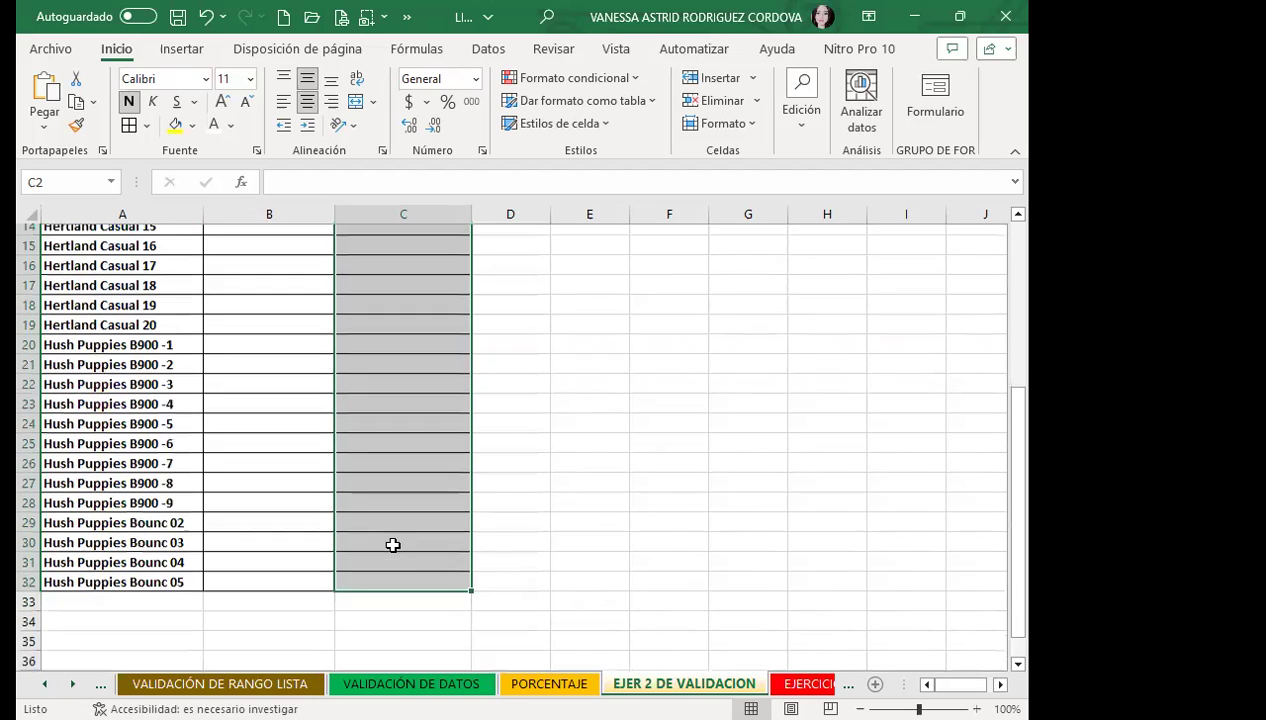
pyautogui.scroll(5, 405, 480)
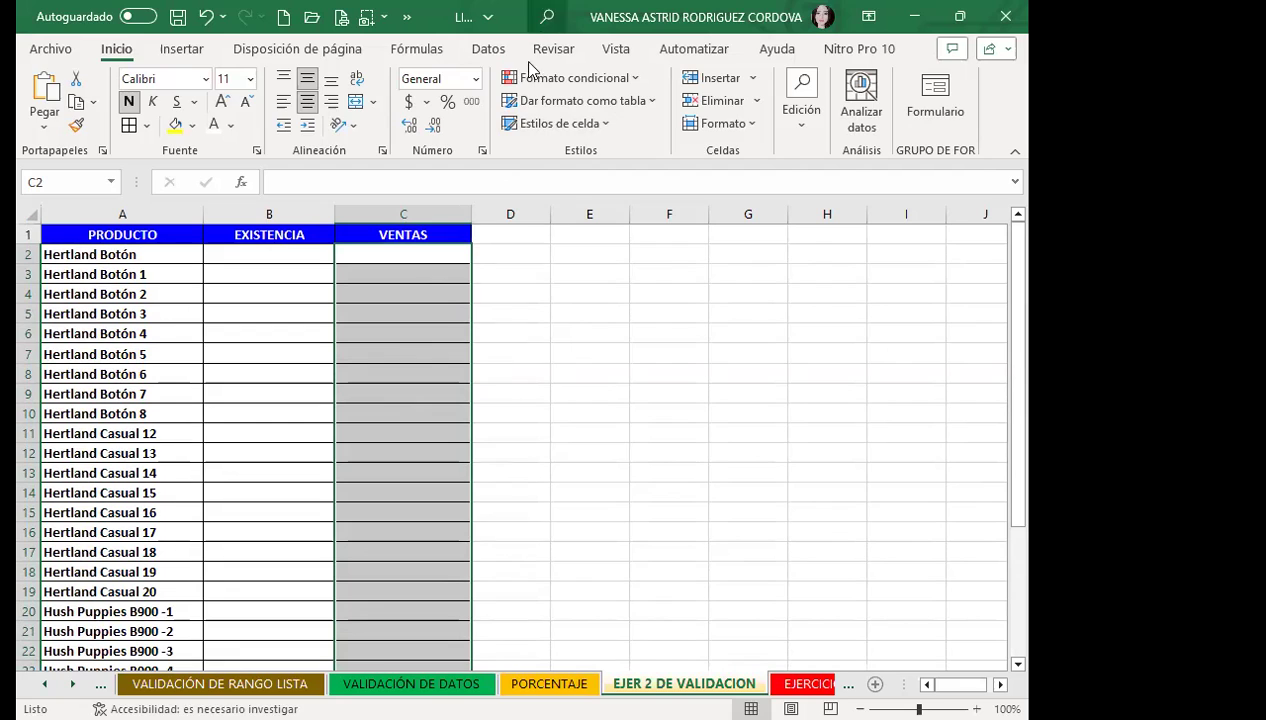
# - Open data validation for the VENTAS range and set Permitir to Personalizada
pyautogui.click(490, 50)
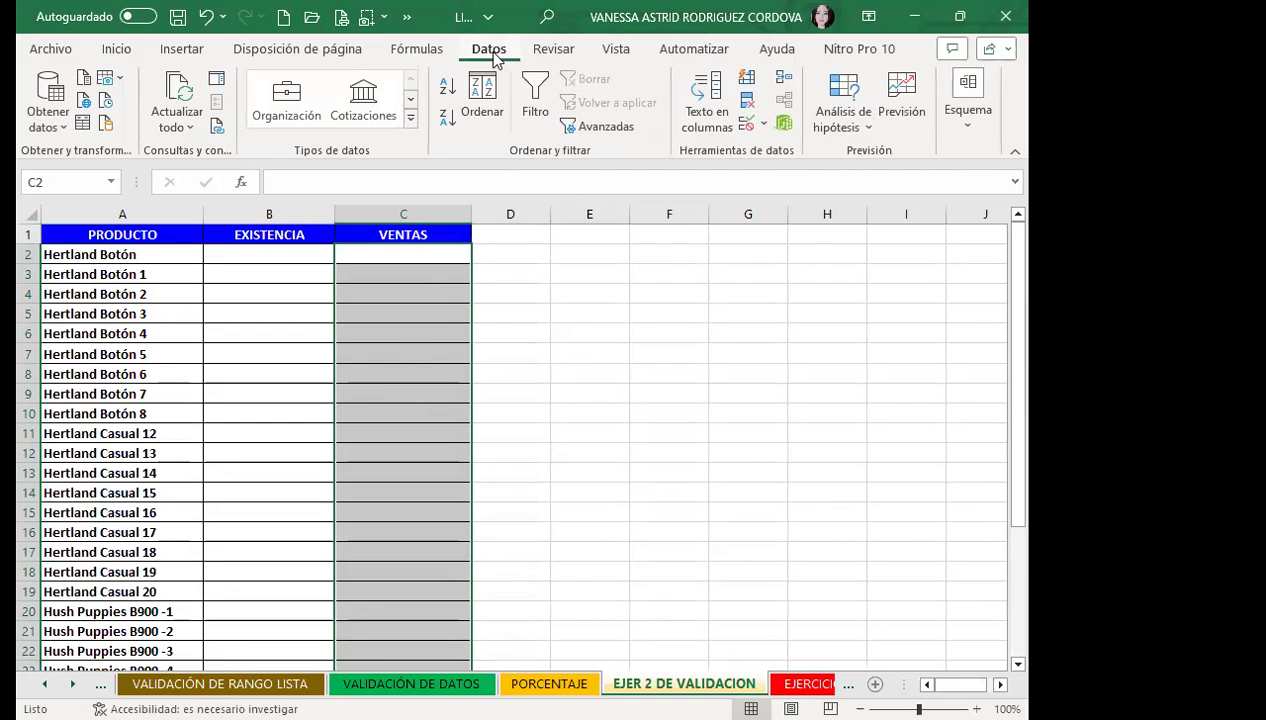
pyautogui.click(744, 127)
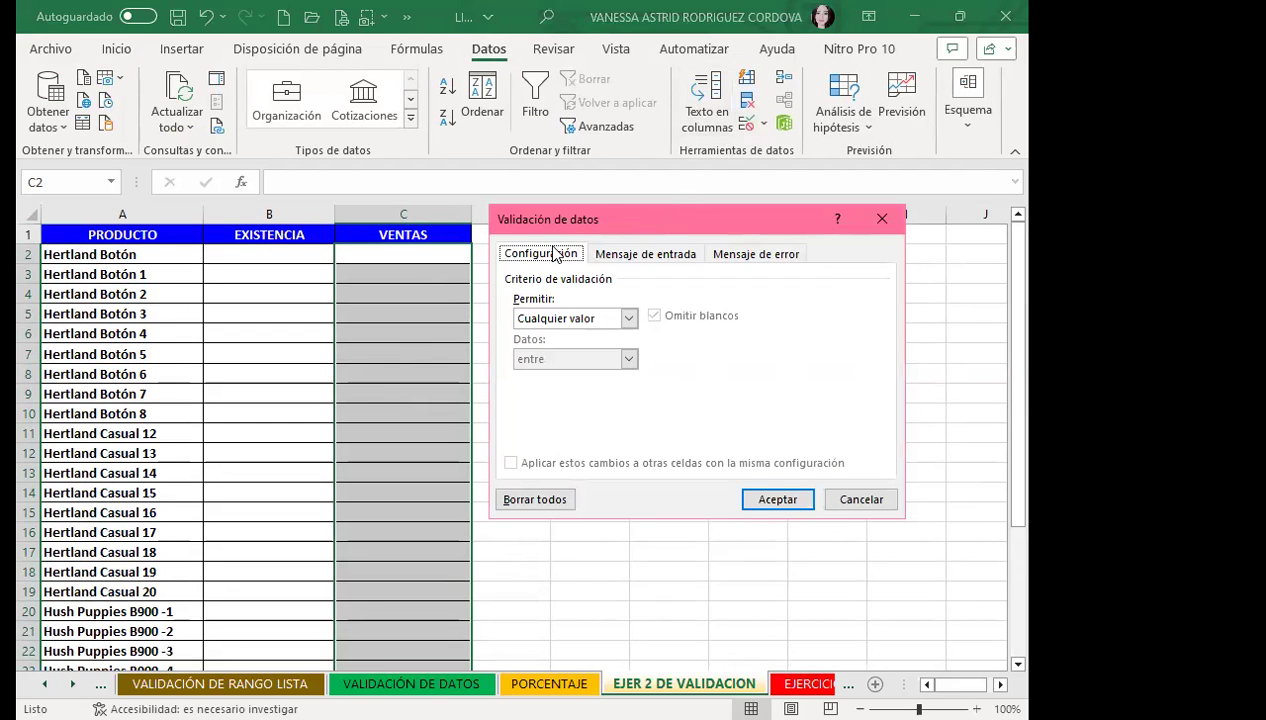
pyautogui.click(625, 279)
pyautogui.click(548, 386)
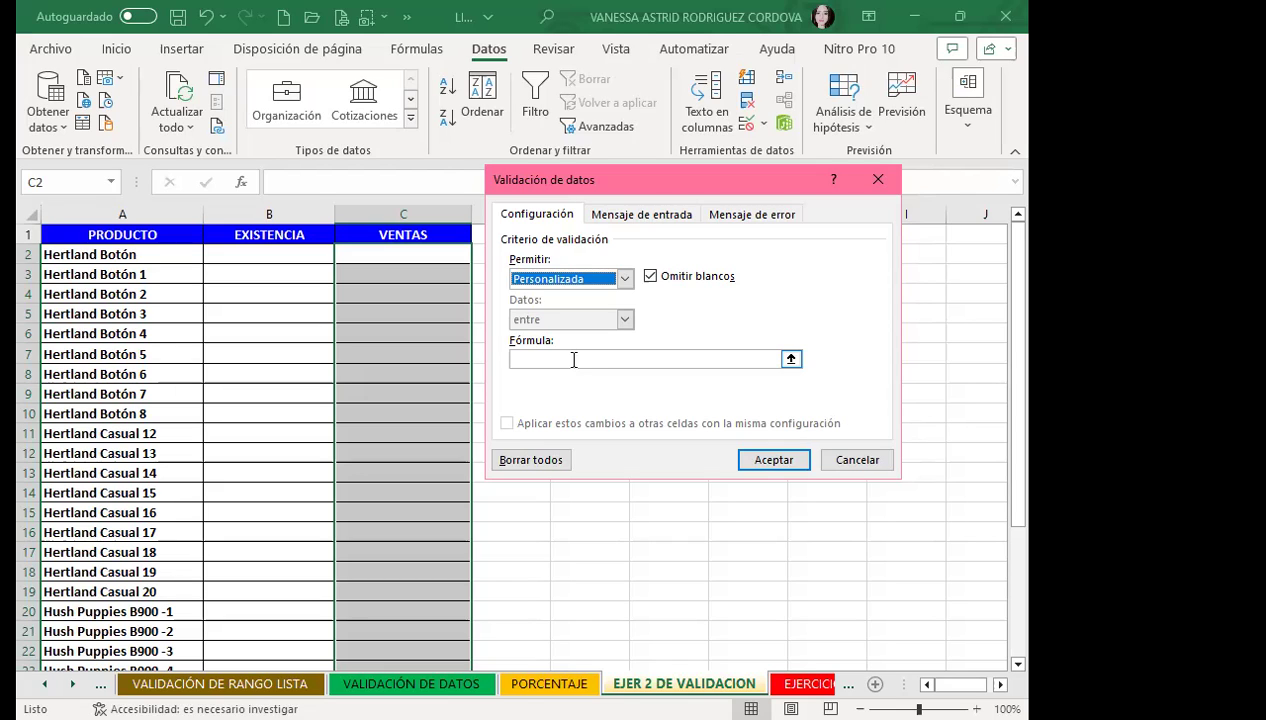
# - Enter the custom validation formula =B2>0, referencing the EXISTENCIA cell B2
pyautogui.click(572, 358)
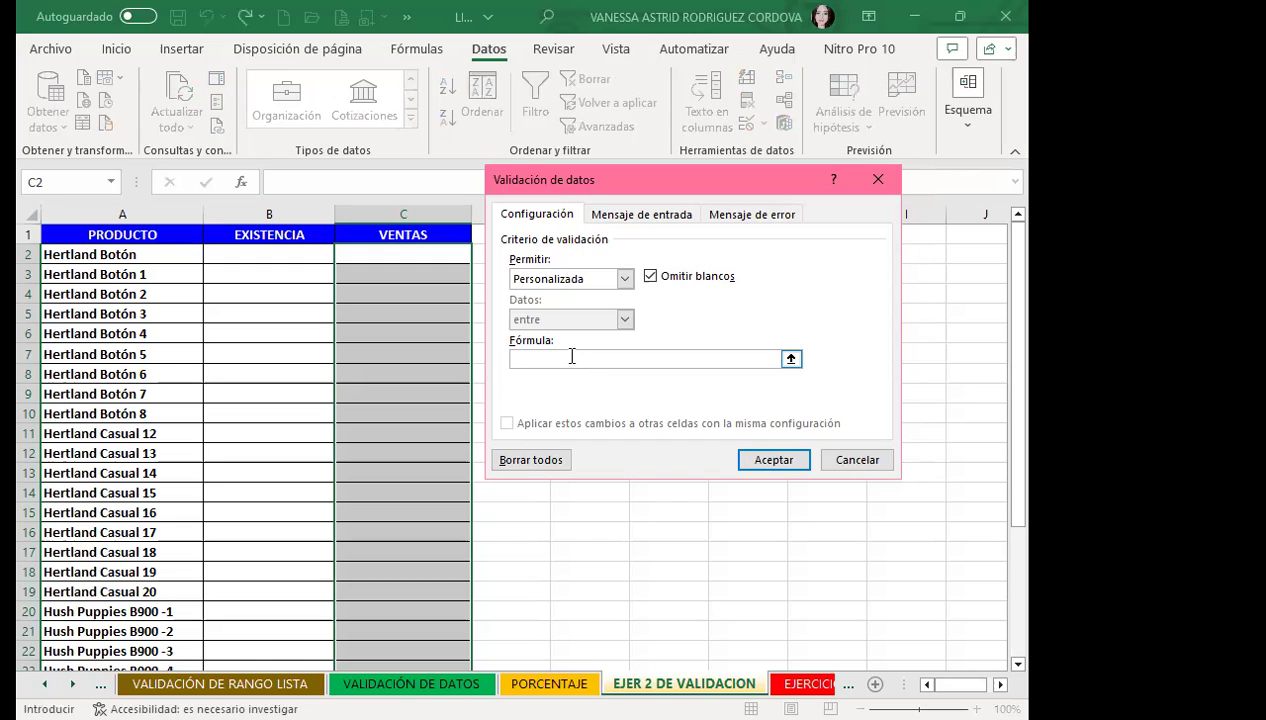
pyautogui.write('=')
pyautogui.click(287, 254)
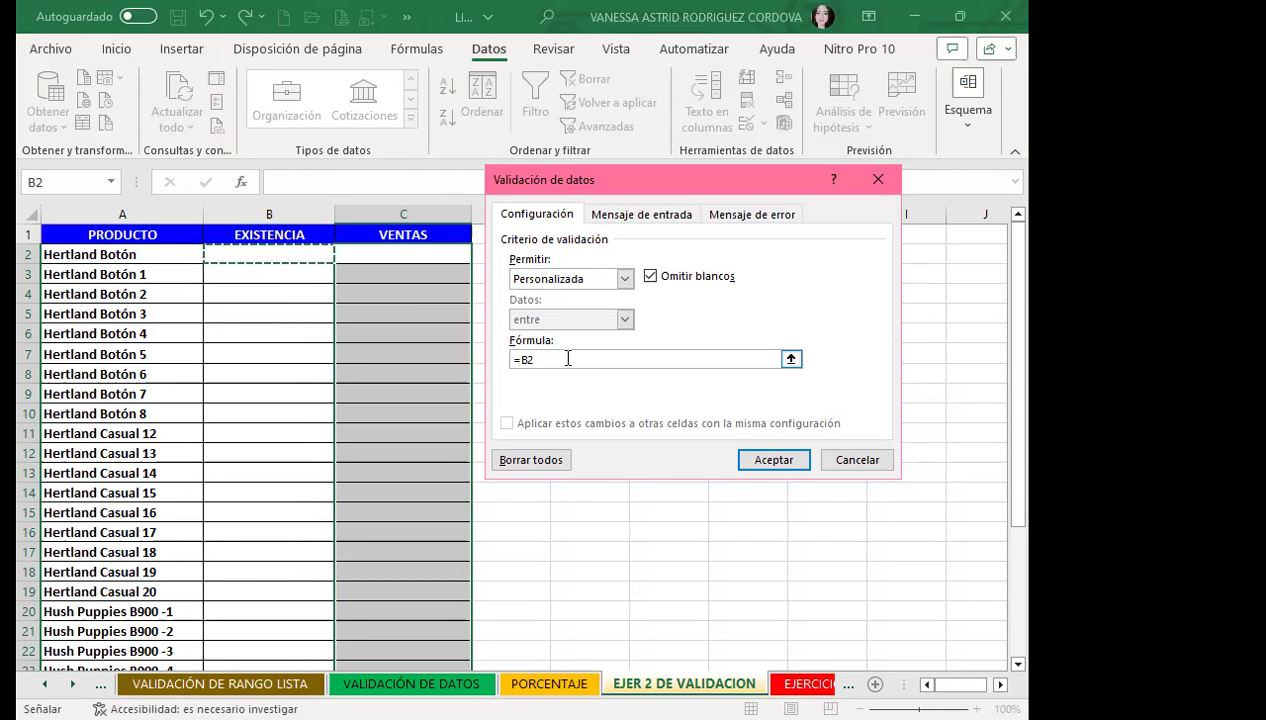
pyautogui.write('>')
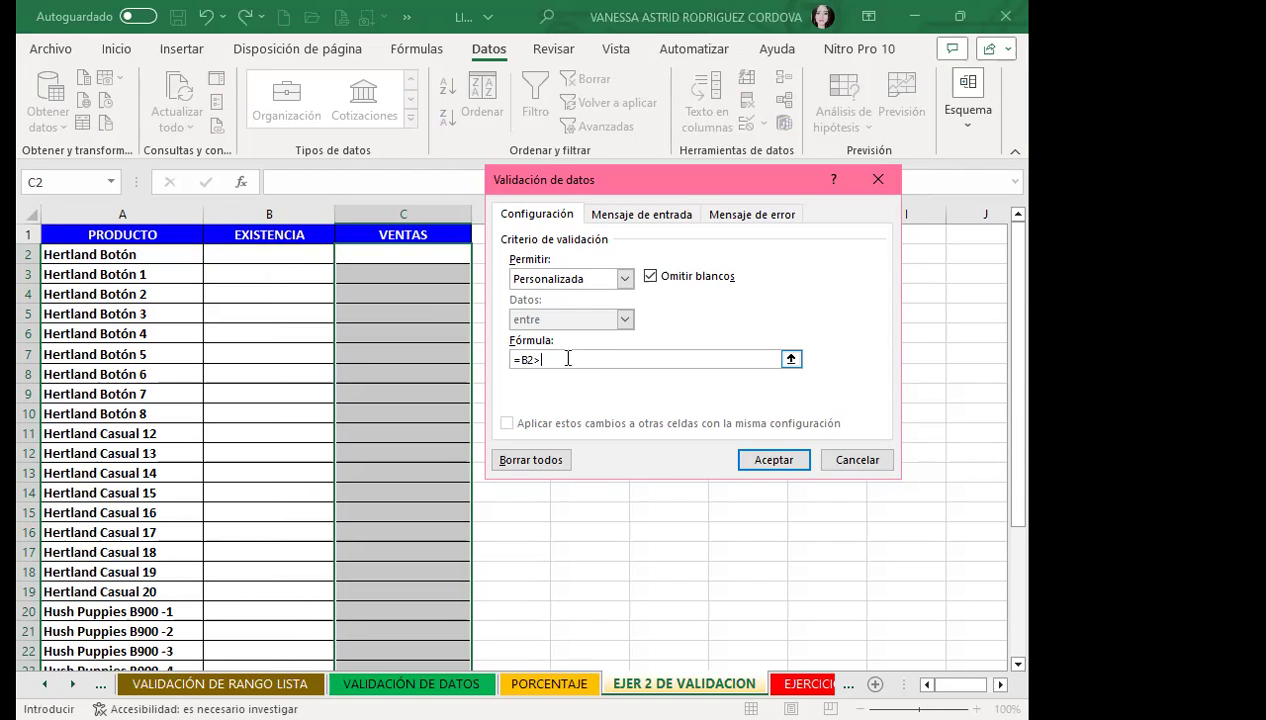
pyautogui.write('0')
# - Give the error alert the Alto style and the title REVISAR
pyautogui.click(753, 215)
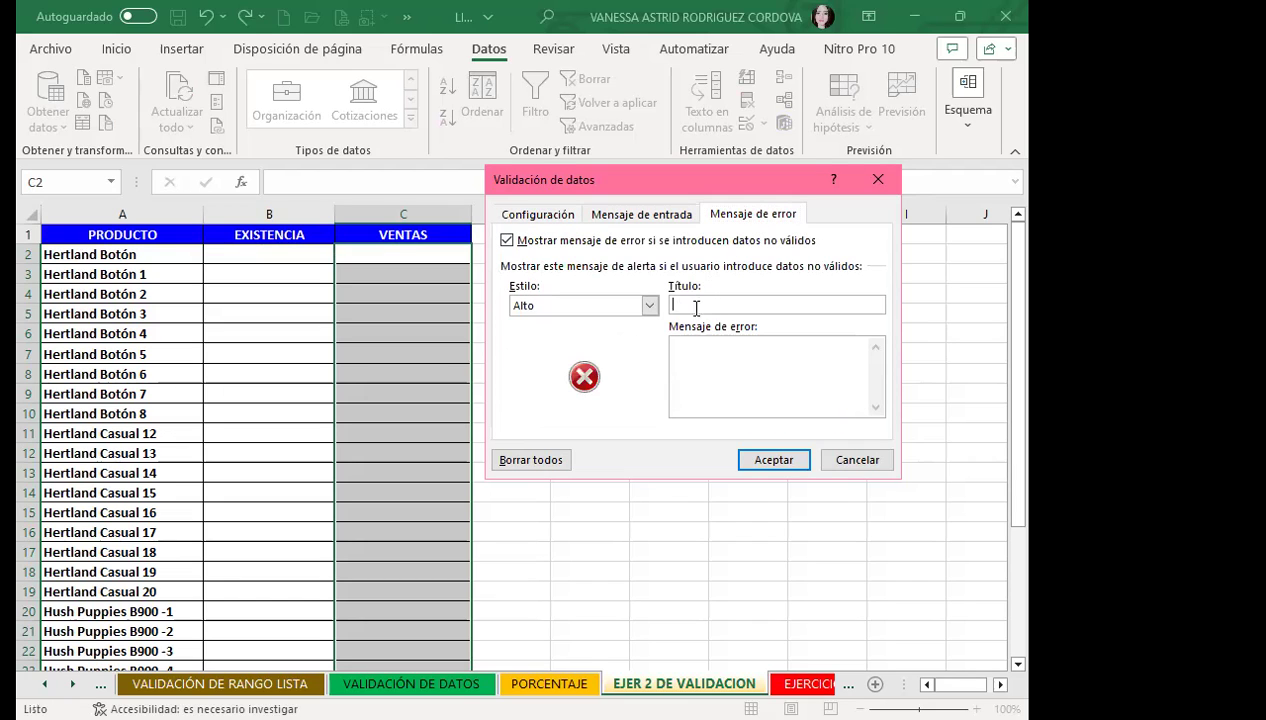
pyautogui.click(649, 310)
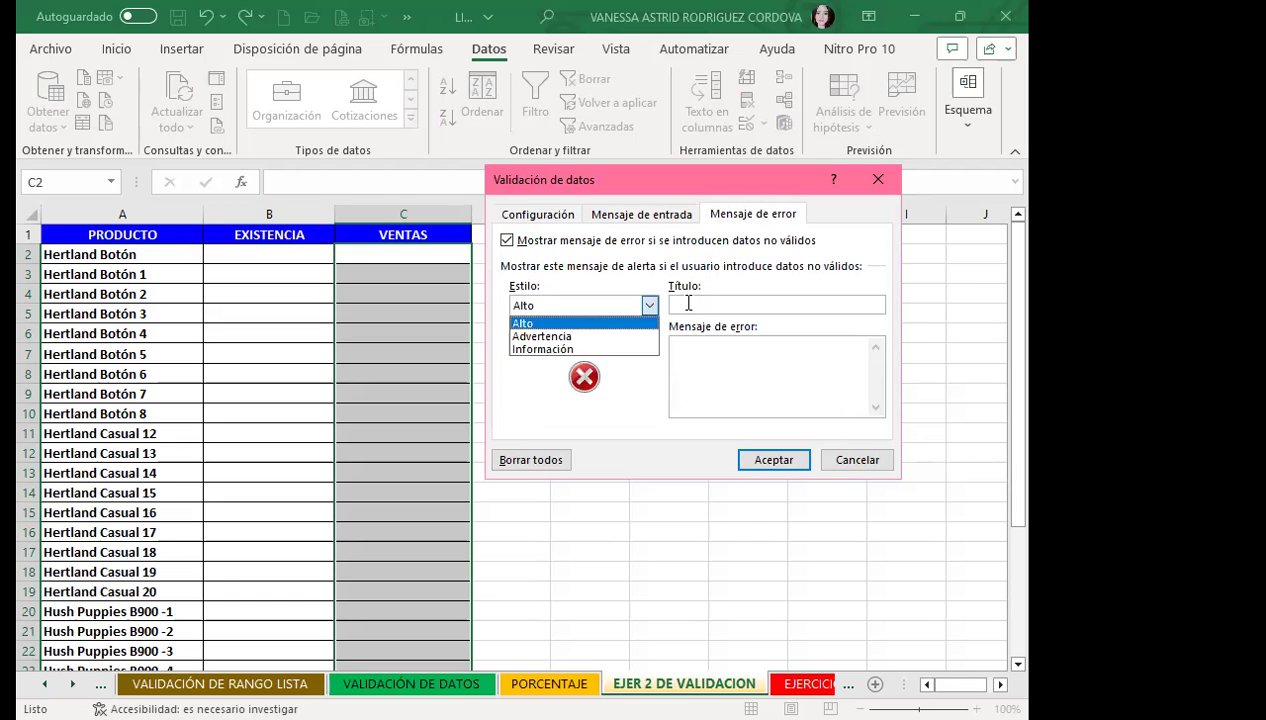
pyautogui.click(688, 303)
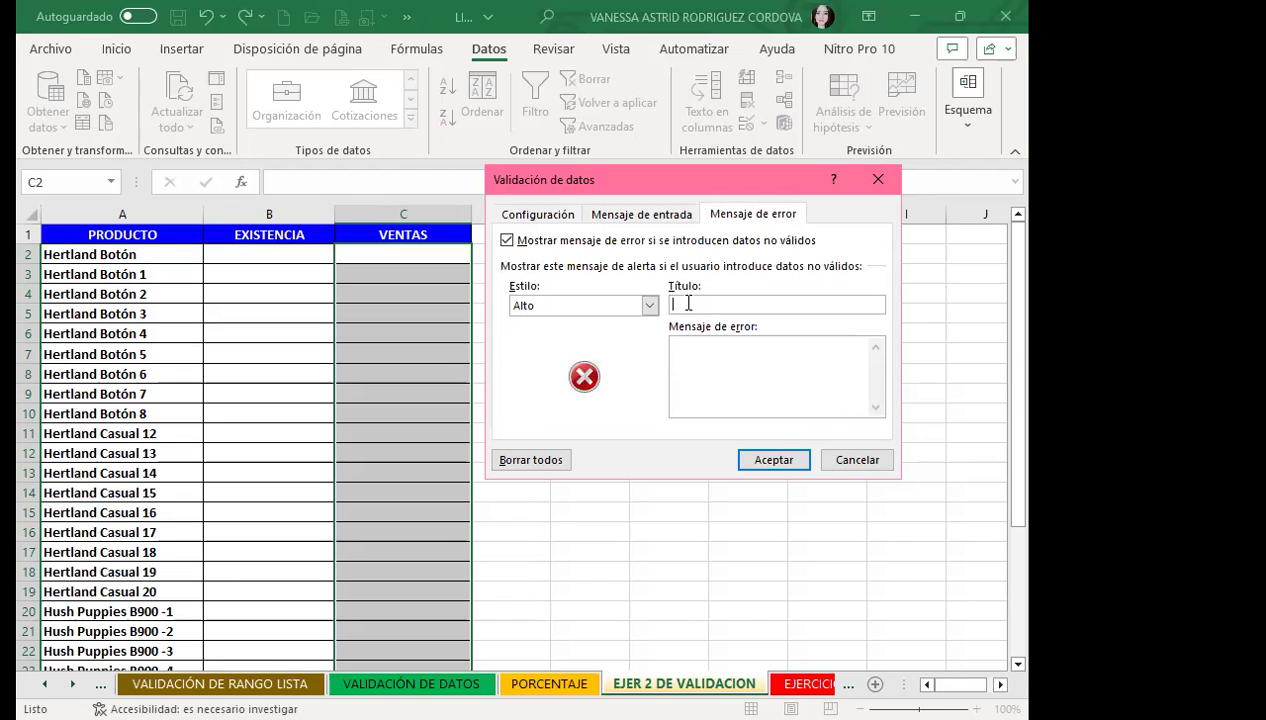
pyautogui.write('REVISAR')
# - Write the error message 'NO SE TIENE EXISTENCIA DE ESTE PRODUCTO VIENE ENTRE 15 DÍAS' and recheck formula =B2>0
pyautogui.click(697, 358)
pyautogui.write('nO SE TIENE EXISTENCIA DE EXIS')
pyautogui.press('BackSpace')
pyautogui.press('BackSpace')
pyautogui.press('BackSpace')
pyautogui.write('SY')
pyautogui.press('BackSpace')
pyautogui.write('TE PRODUCRO')
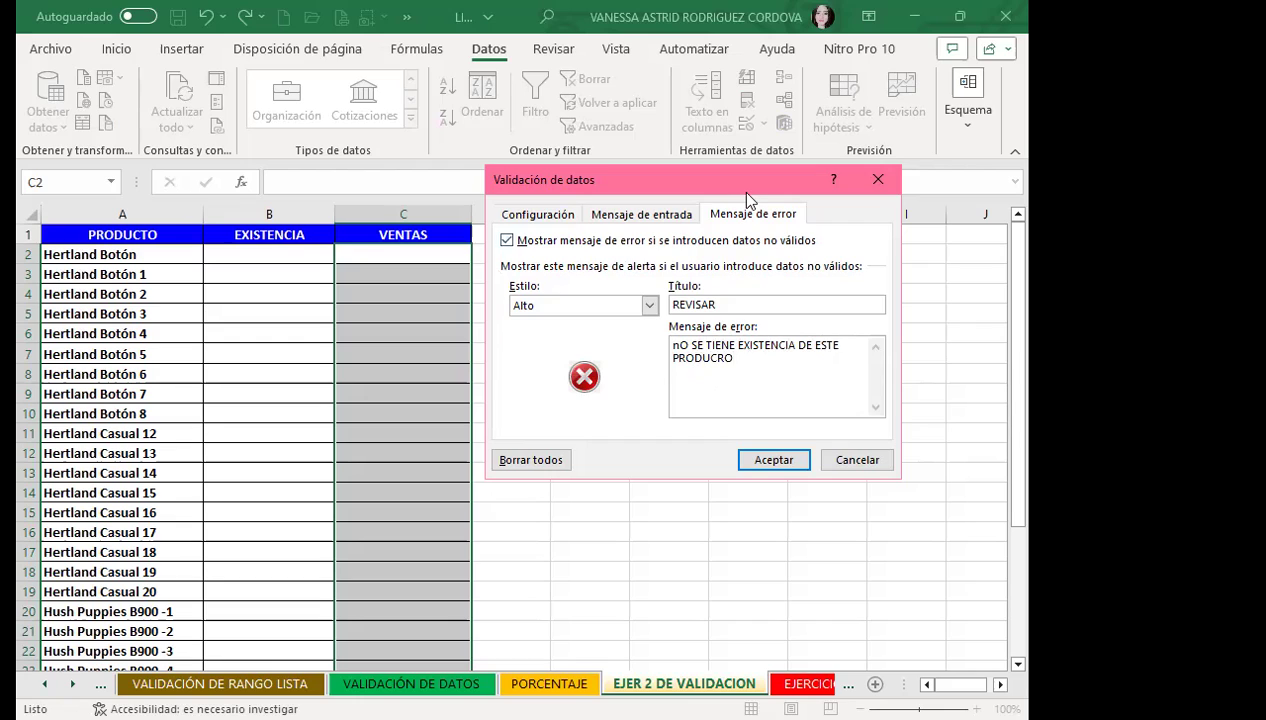
pyautogui.press('BackSpace')
pyautogui.press('BackSpace')
pyautogui.write('T')
pyautogui.write('O VIENE ENTRE 15 DÍAS')
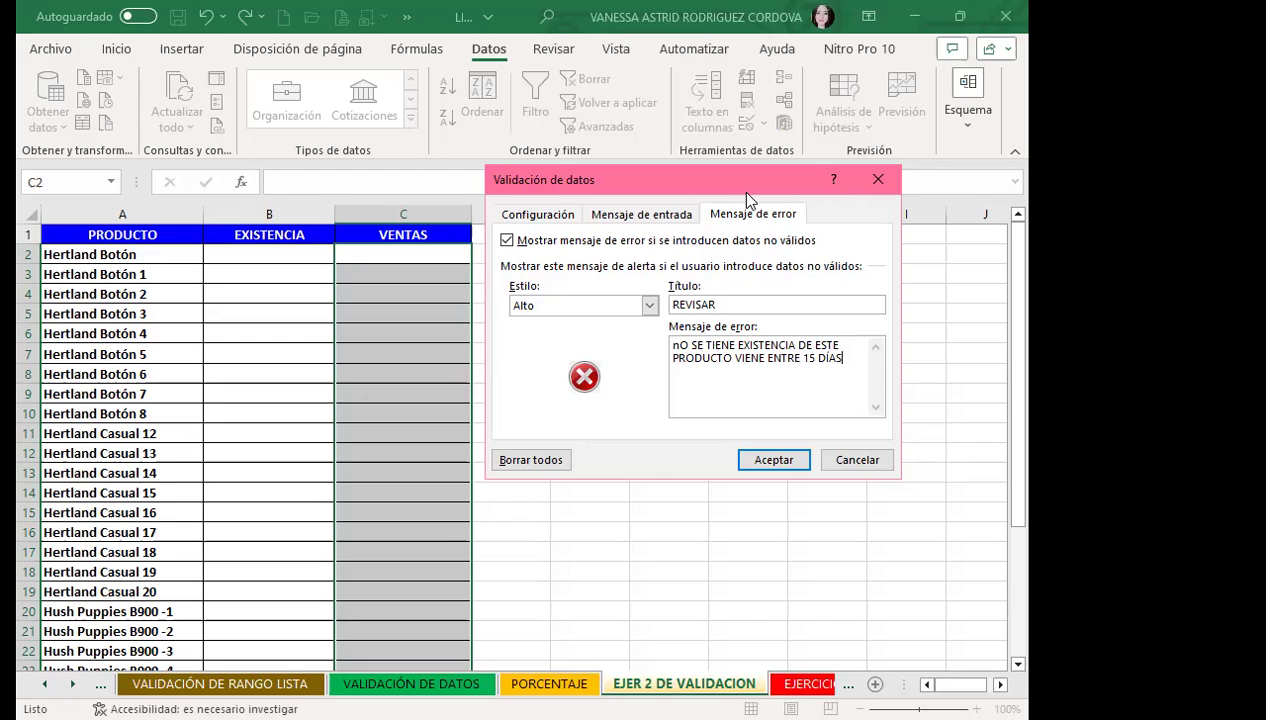
pyautogui.click(673, 347)
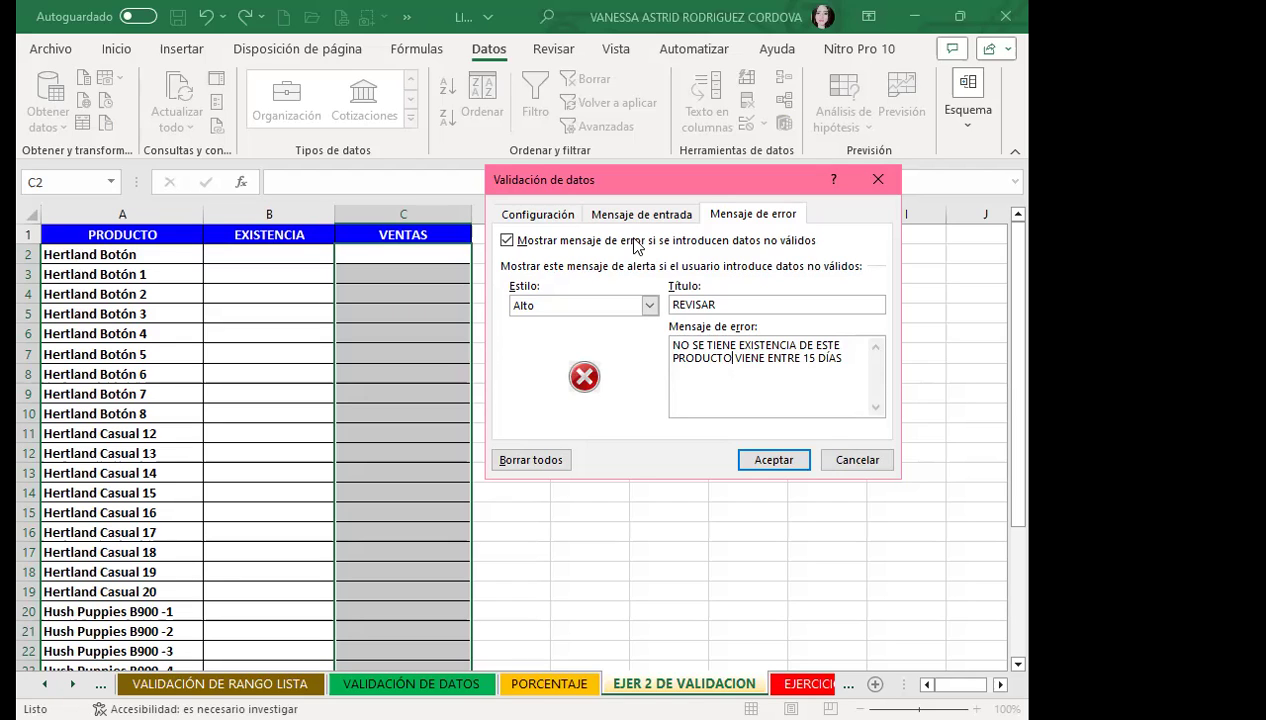
pyautogui.click(534, 216)
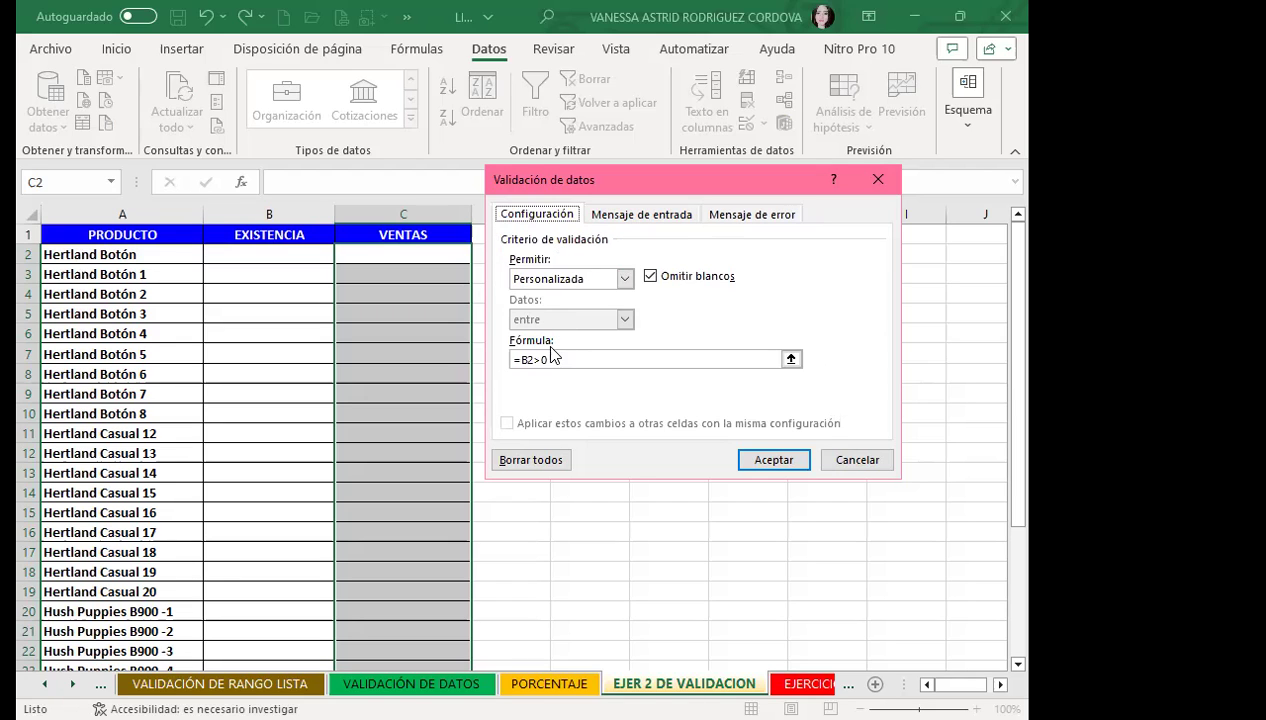
pyautogui.click(740, 214)
# - Apply the validation rule and enter sales of 100, 20 and 30 in C2:C4
pyautogui.click(762, 461)
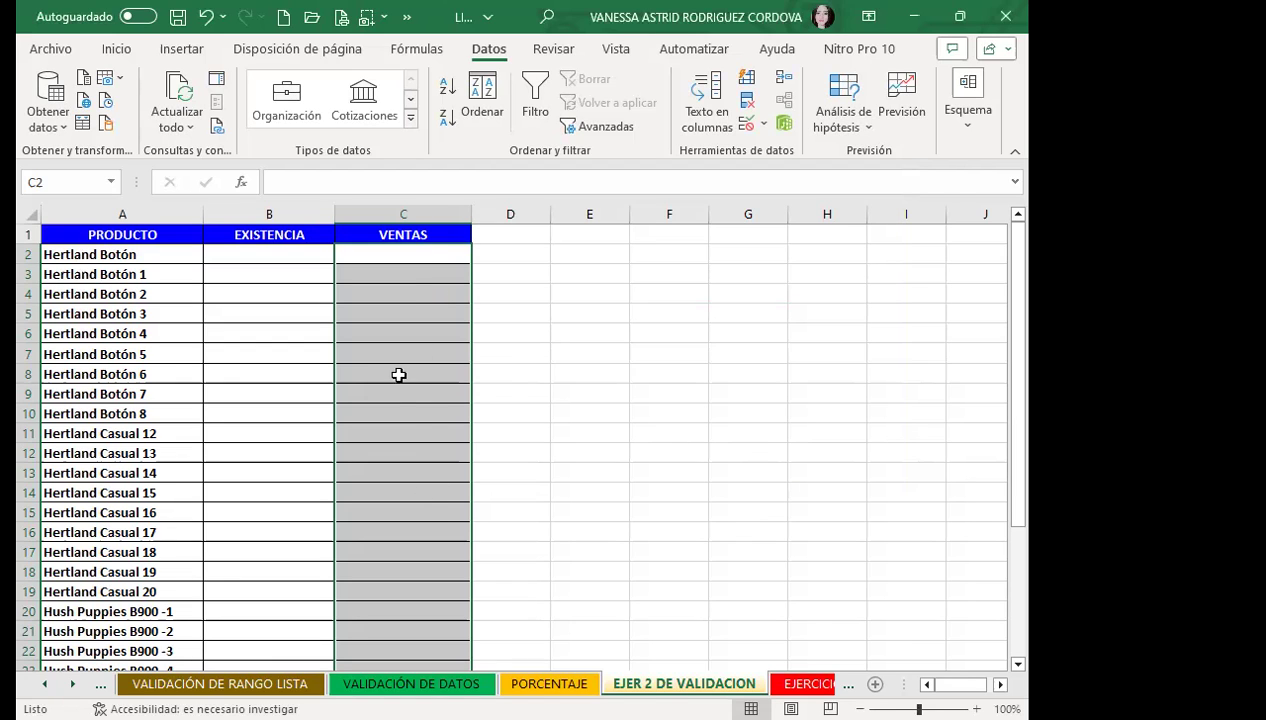
pyautogui.click(402, 256)
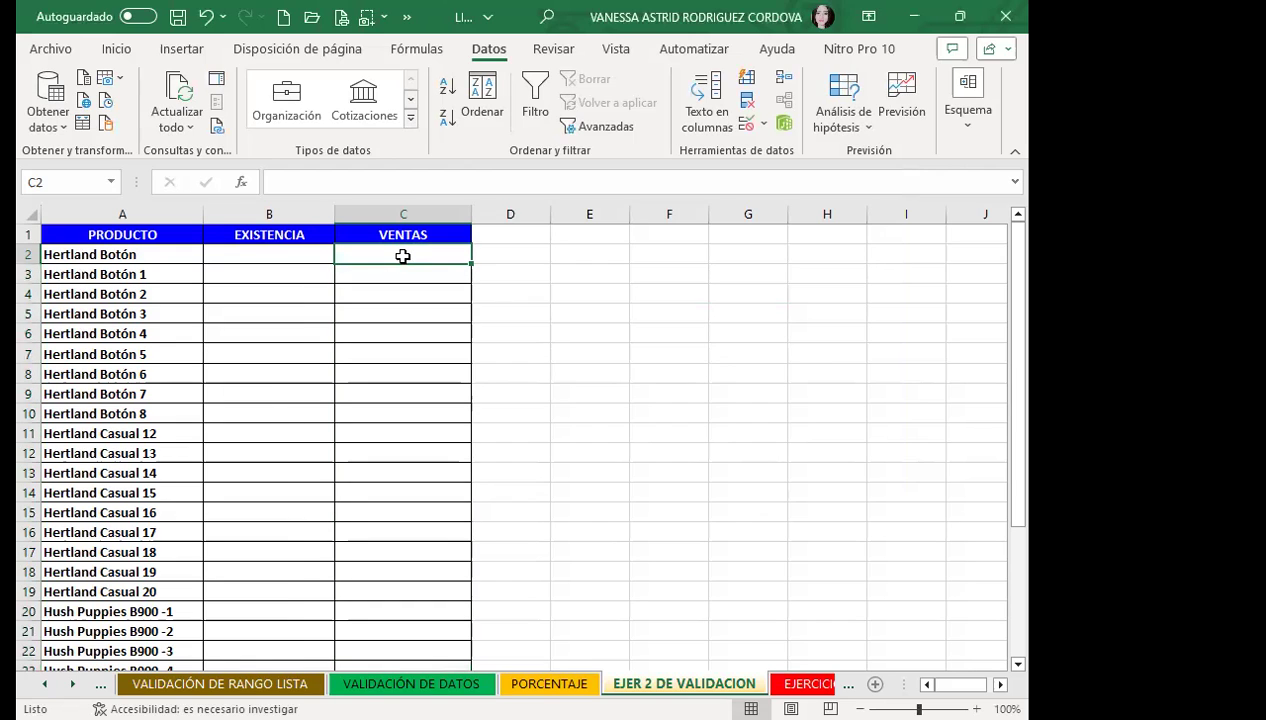
pyautogui.write('100')
pyautogui.press('Return')
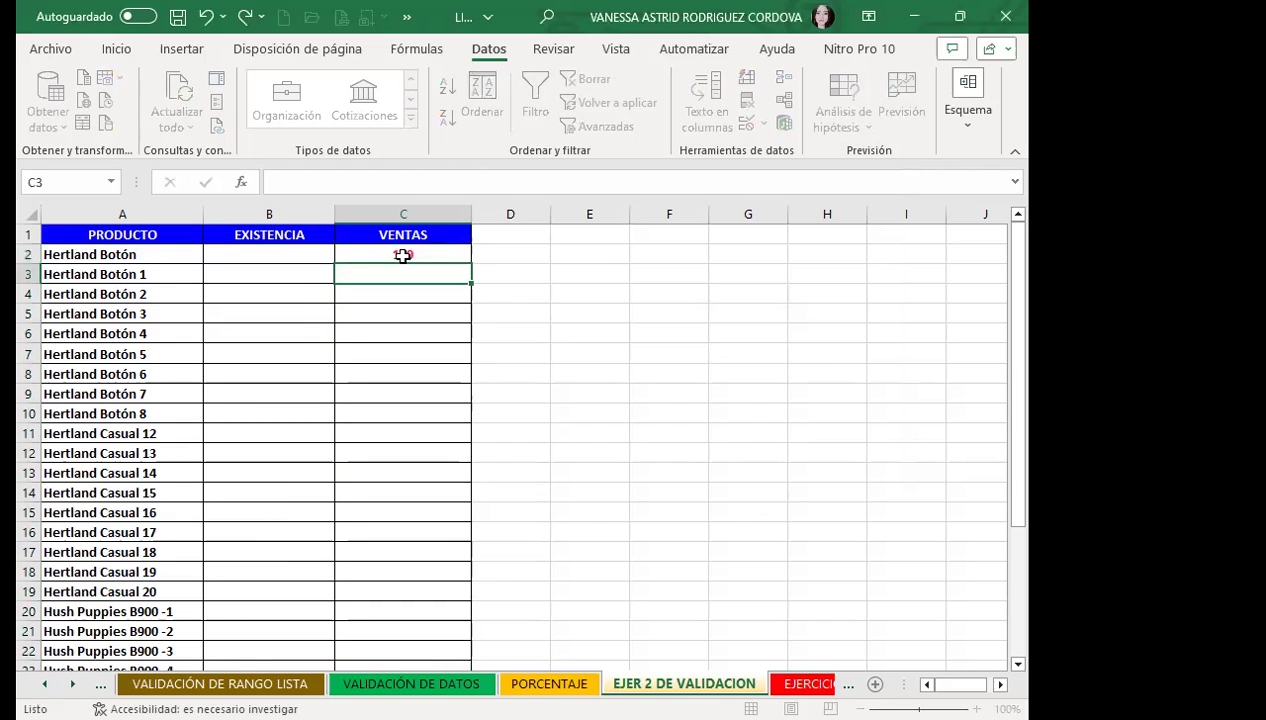
pyautogui.write('20')
pyautogui.press('Return')
pyautogui.write('30')
pyautogui.press('Return')
# - Enter 40 in C5, then cancel it when the REVISAR alert rejects it
pyautogui.write('40')
pyautogui.press('Return')
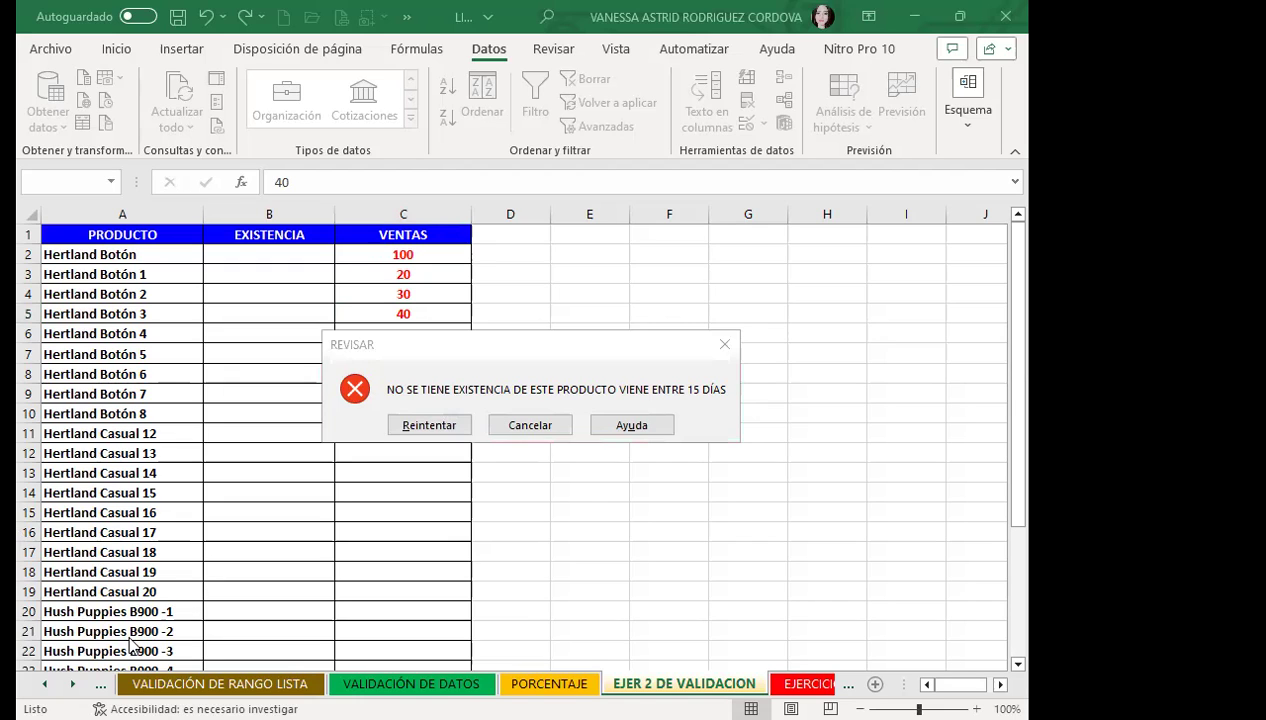
pyautogui.click(493, 430)
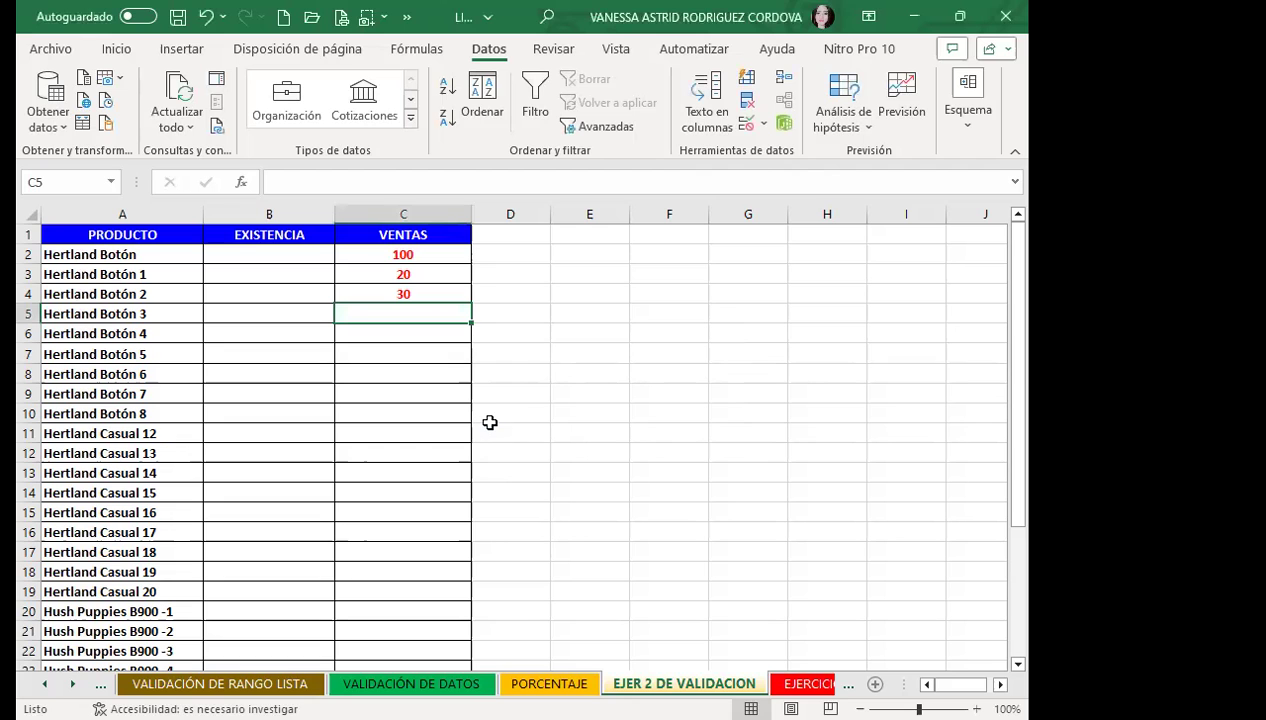
# - Color the EXISTENCIA values B2:B22 black, revealing Hertland Botón 3's stock of 0
pyautogui.moveTo(291, 254); pyautogui.dragTo(300, 645)
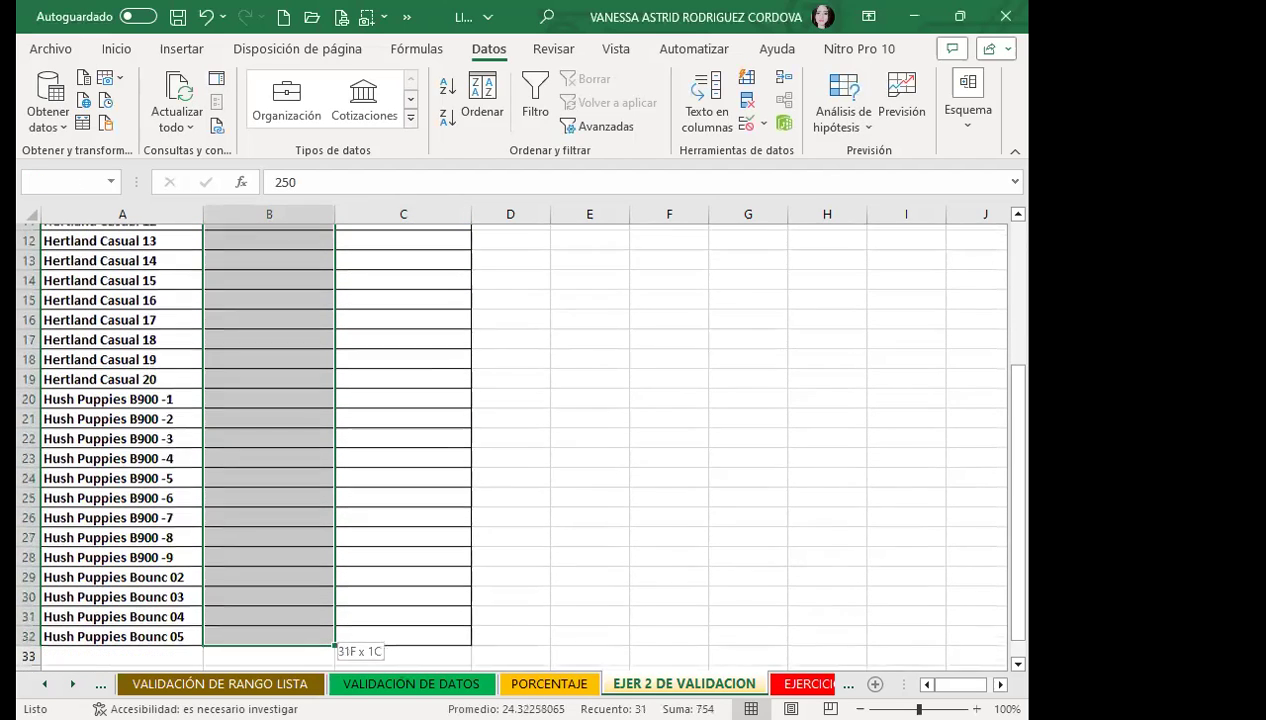
pyautogui.click(110, 50)
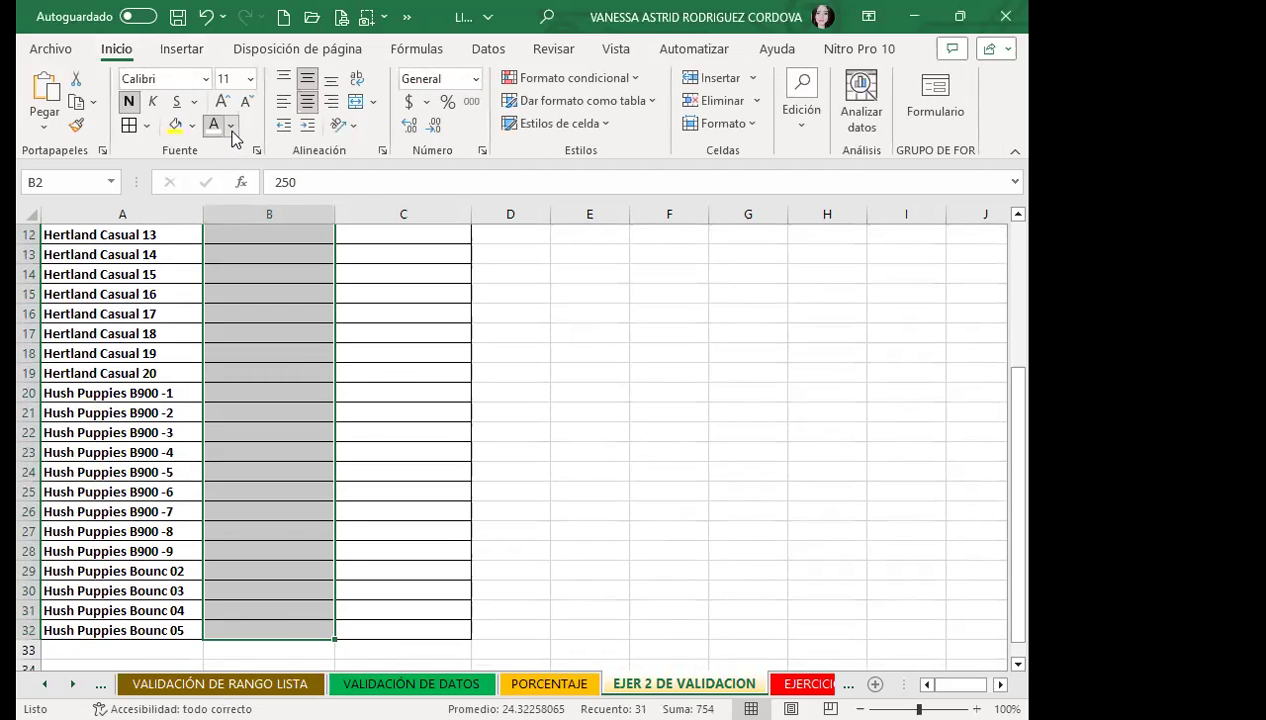
pyautogui.click(230, 125)
pyautogui.scroll(4, 418, 441)
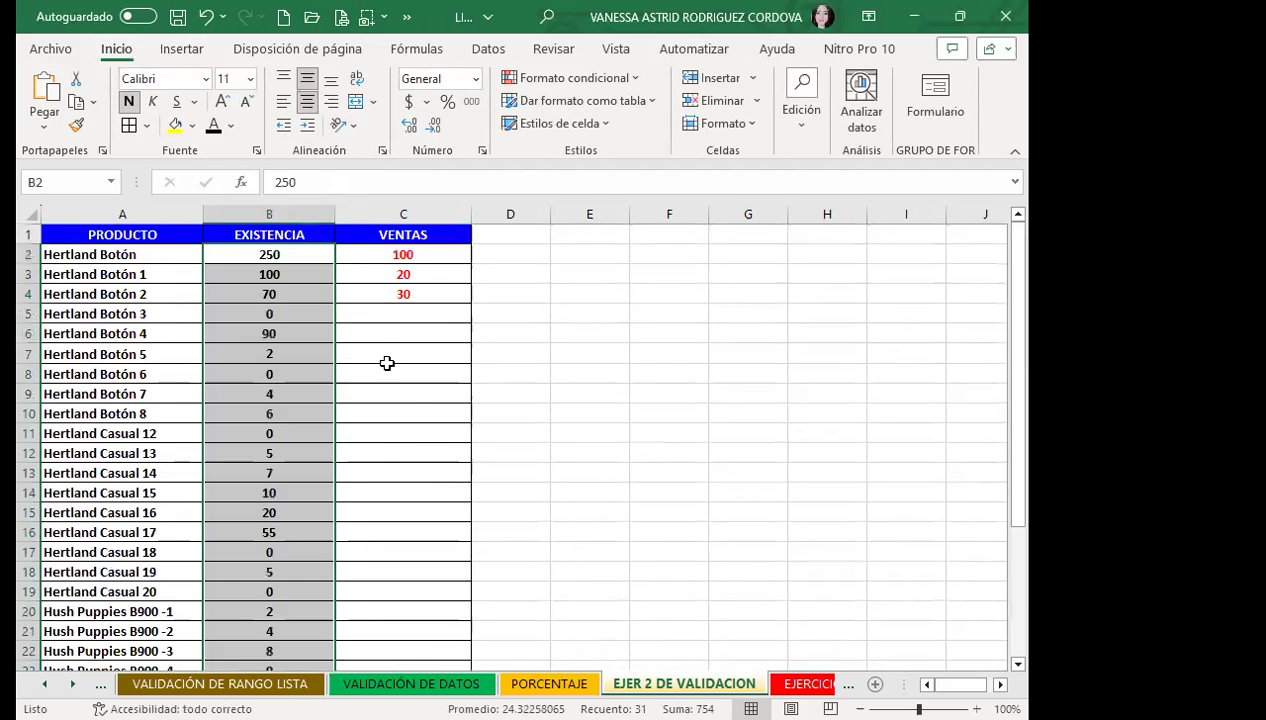
pyautogui.click(393, 313)
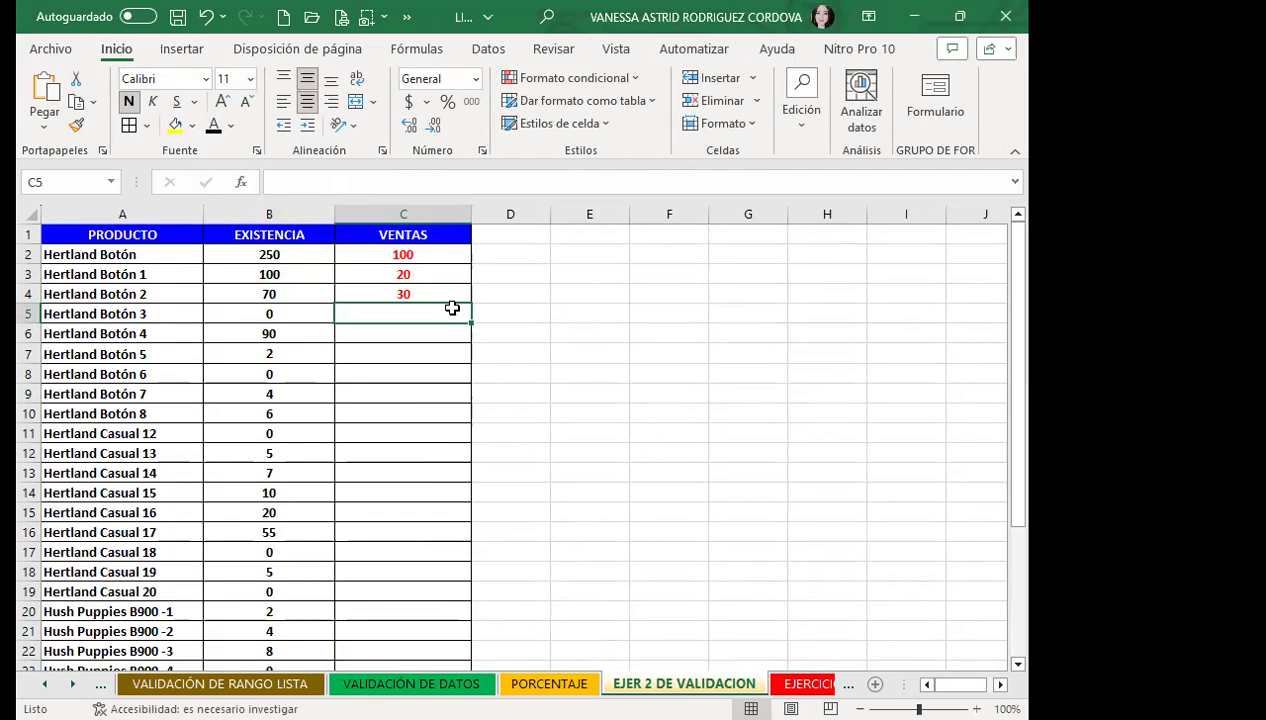
pyautogui.click(216, 313)
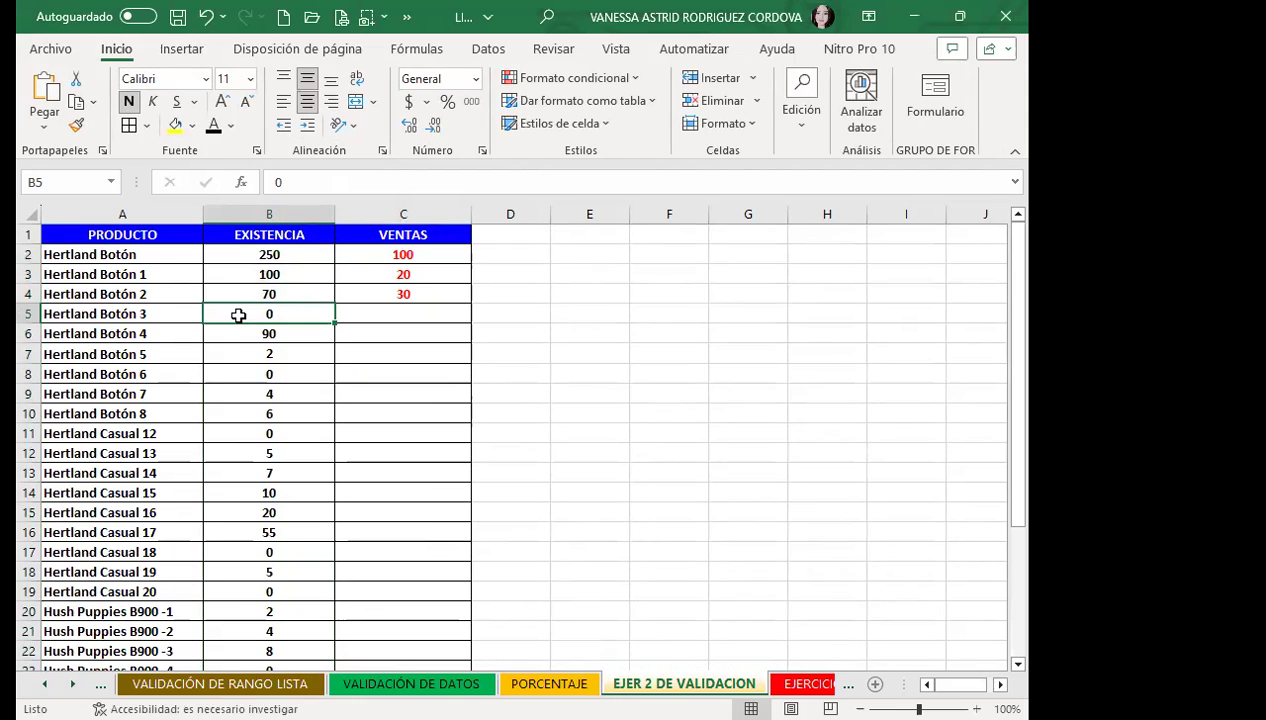
# - Set Hertland Botón 3's stock to 200 and enter an accepted sale of 40
pyautogui.write('200')
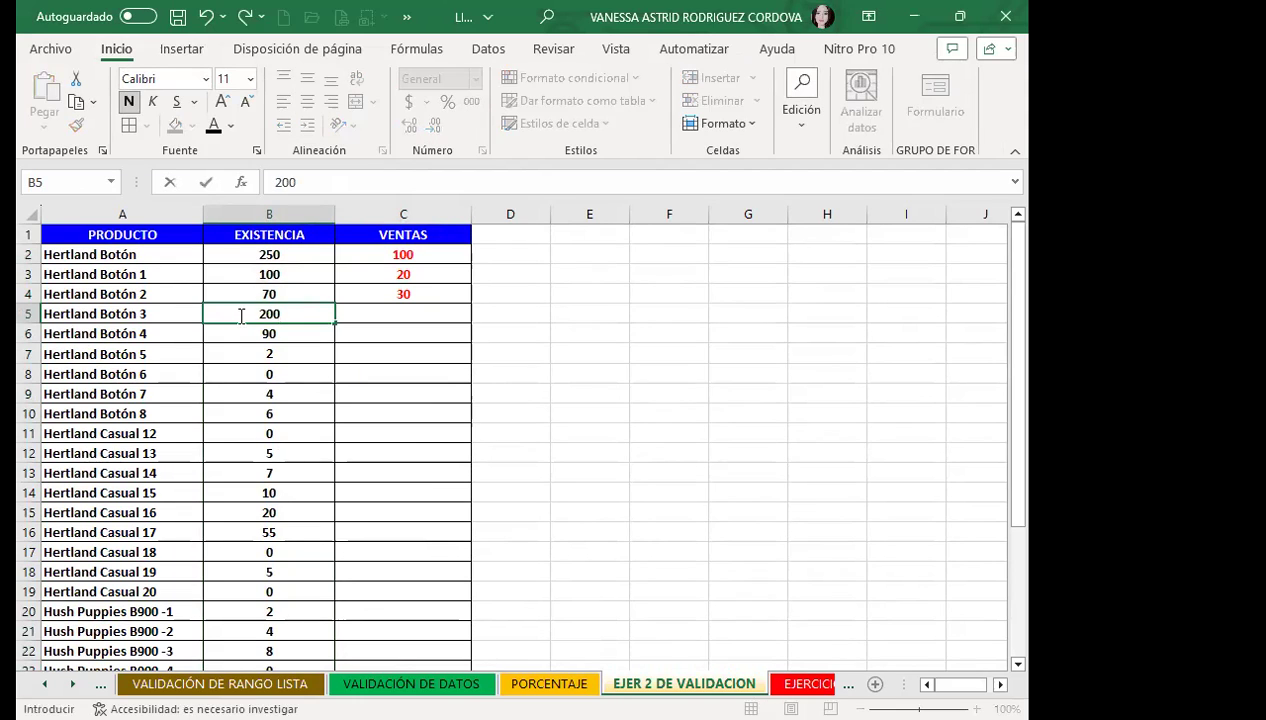
pyautogui.click(400, 319)
pyautogui.write('40')
pyautogui.press('Return')
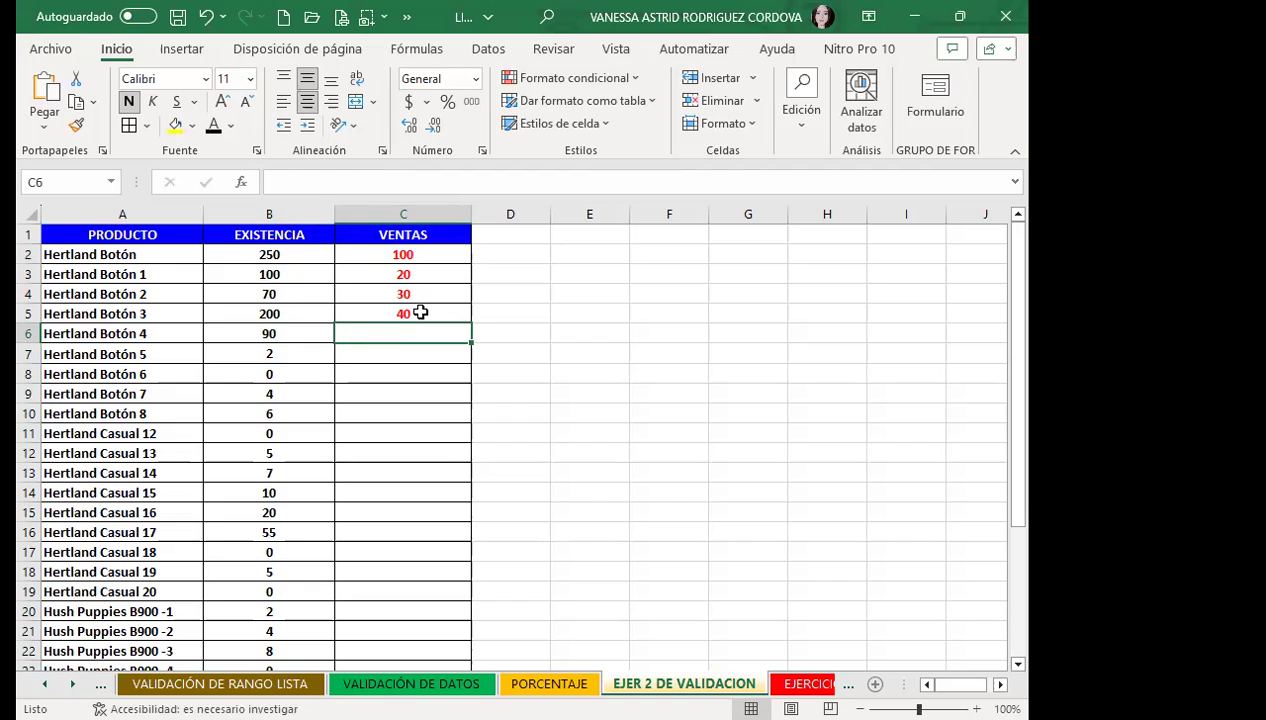
# - Try a sale of 2 for stockless Hertland Botón 6 and cancel the refusal
pyautogui.click(418, 376)
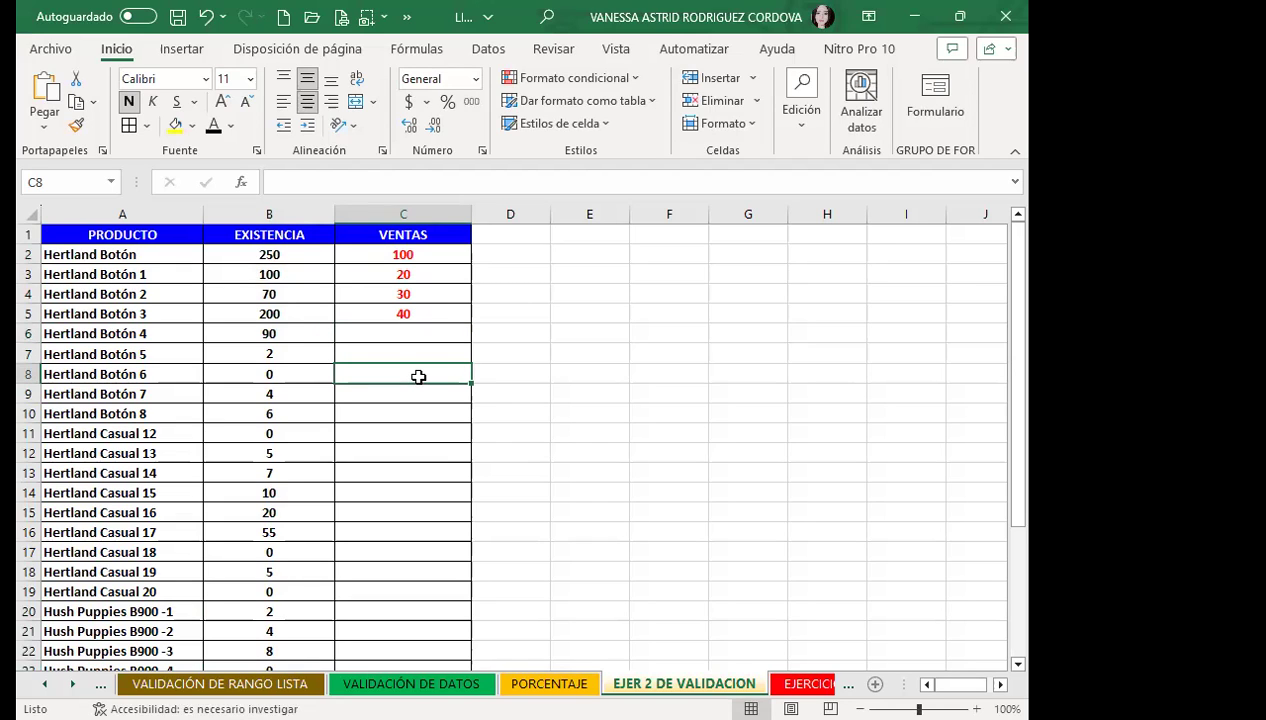
pyautogui.write('2')
pyautogui.press('Return')
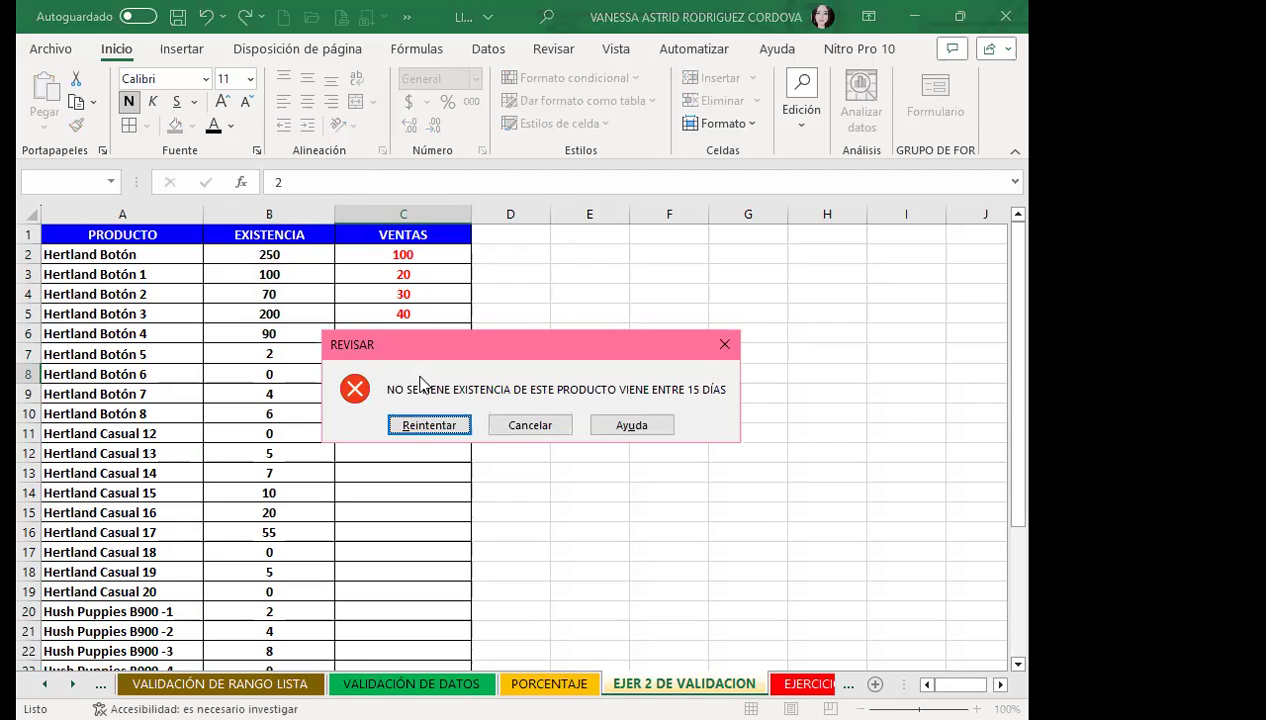
pyautogui.click(720, 344)
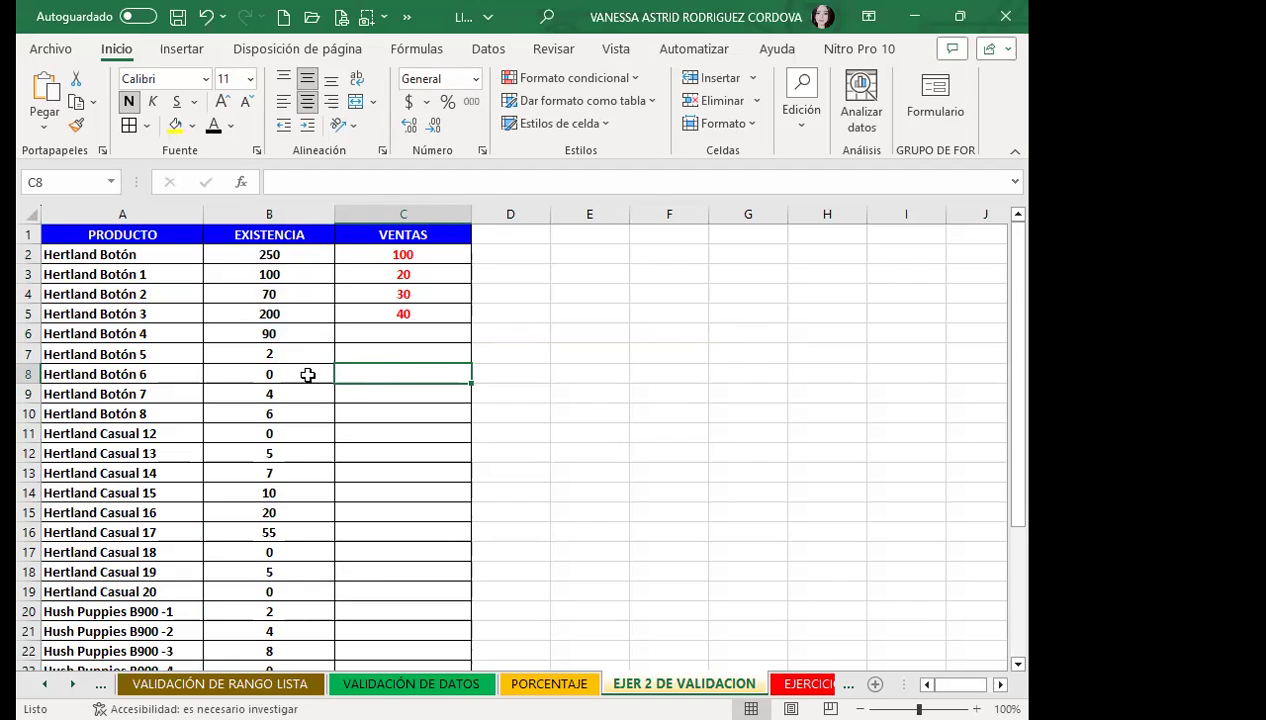
pyautogui.scroll(-2, 277, 525)
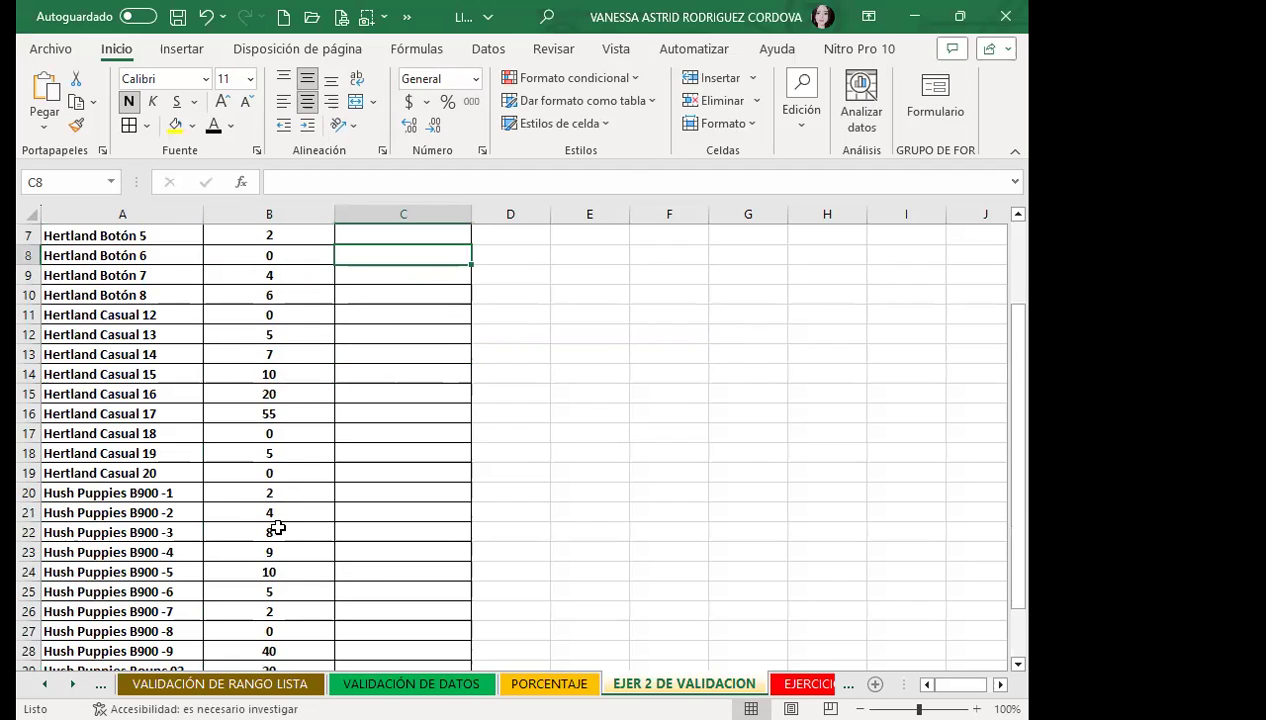
pyautogui.click(279, 528)
pyautogui.scroll(-2, 288, 514)
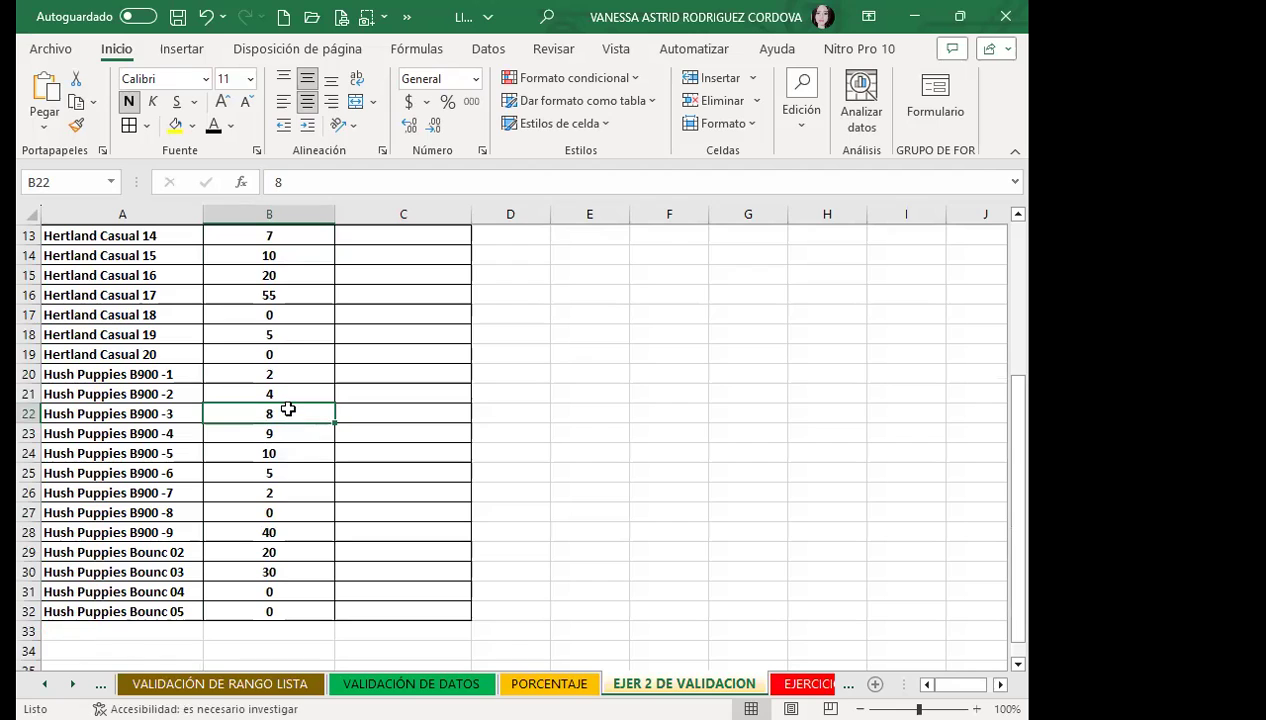
pyautogui.scroll(2, 427, 432)
pyautogui.scroll(2, 418, 407)
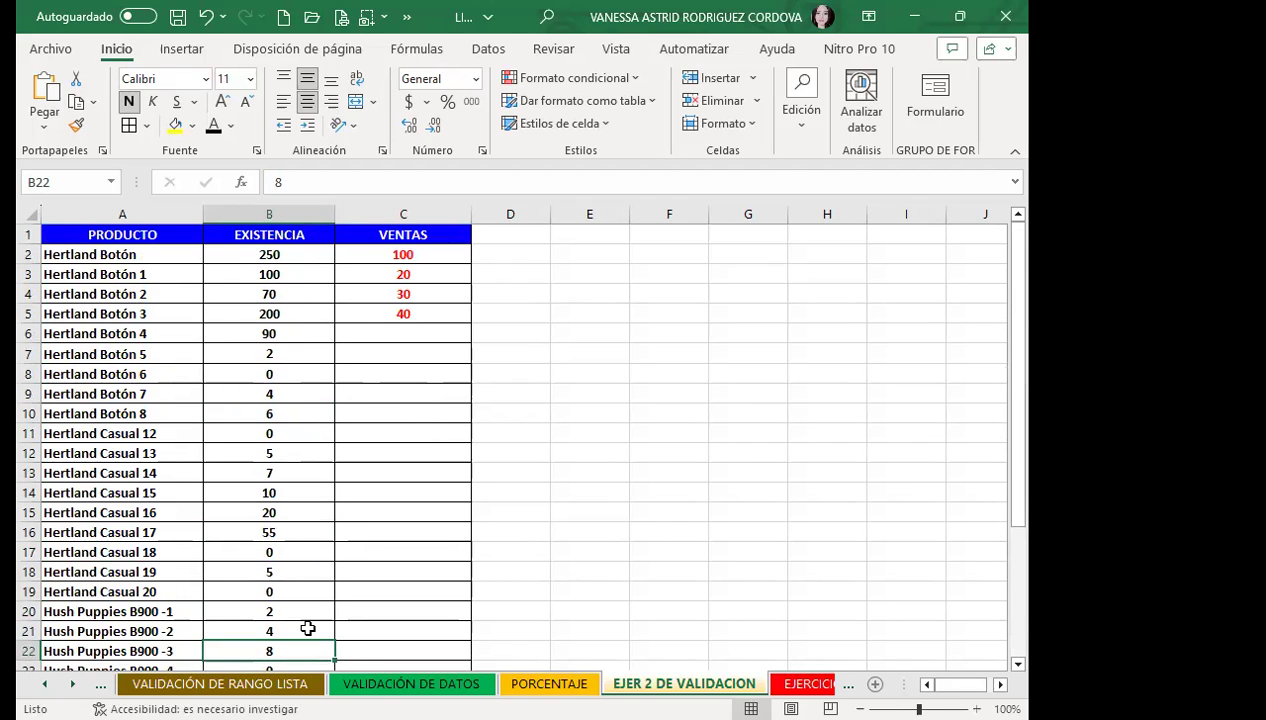
pyautogui.click(383, 434)
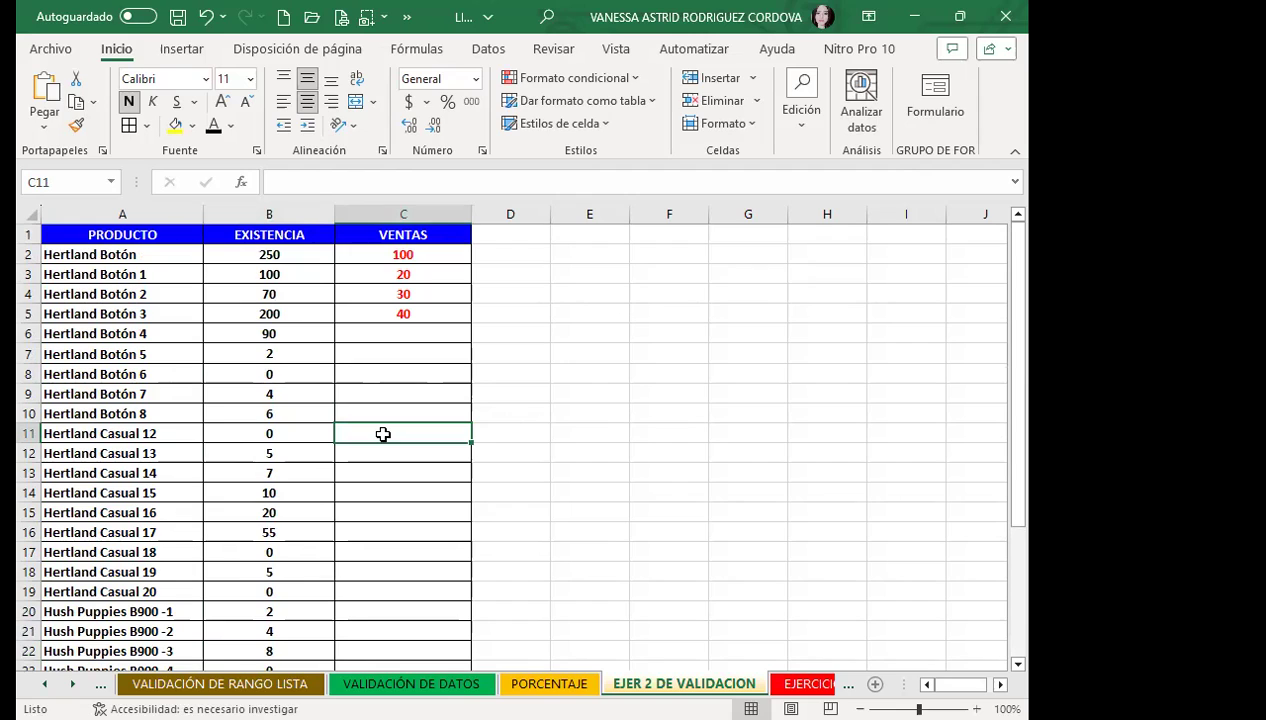
# - Test a refused sale of 1 for Hertland Casual 12, then go to EJERCICIOS DE VALIDACION
pyautogui.write('1')
pyautogui.press('Return')
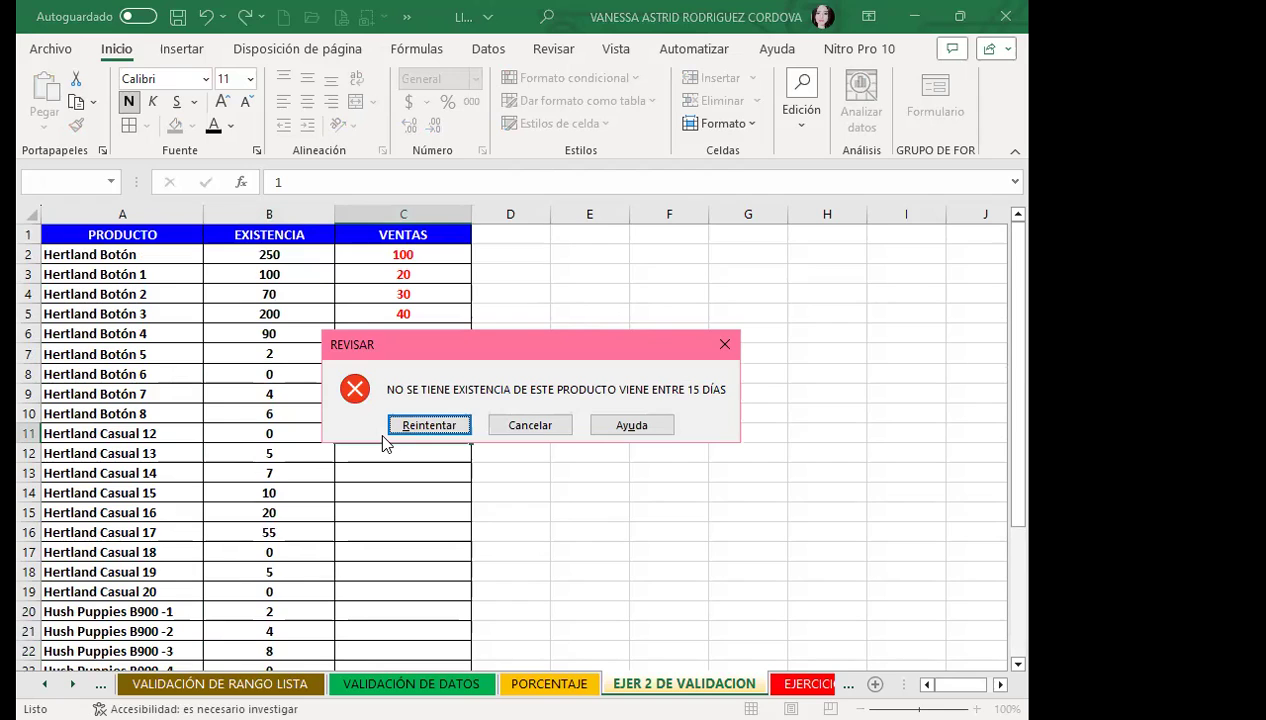
pyautogui.click(724, 343)
pyautogui.click(401, 373)
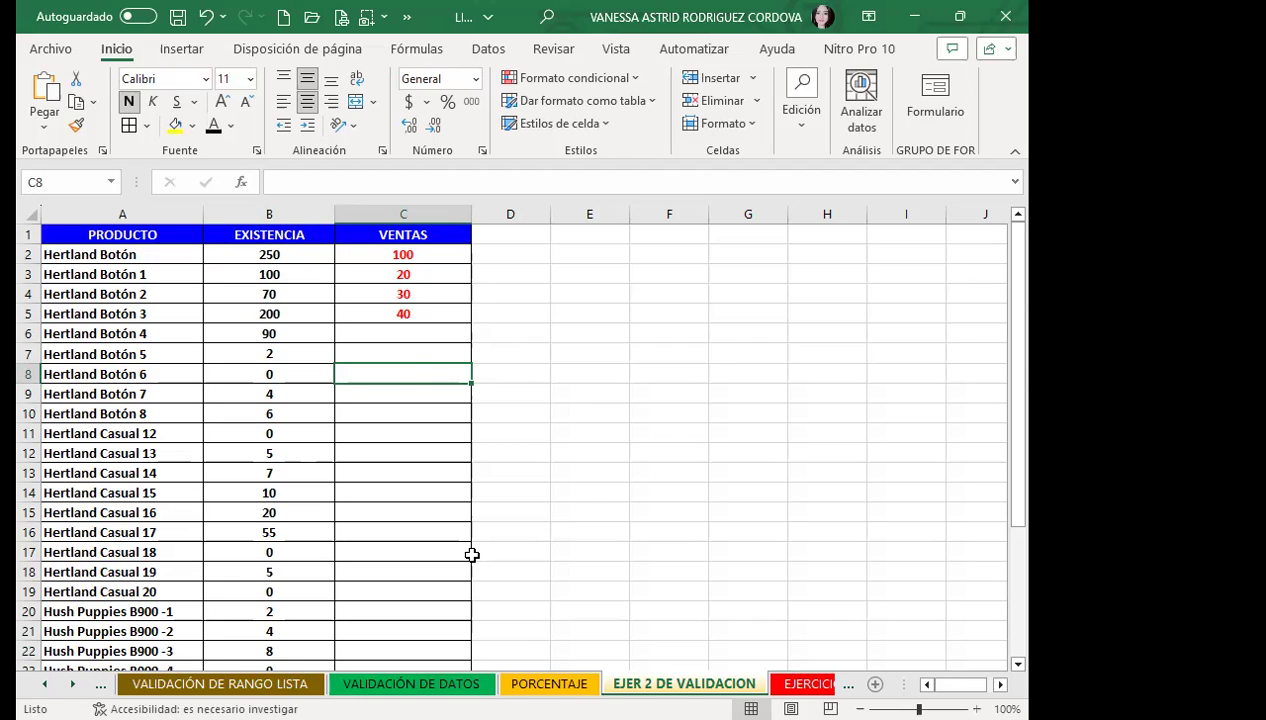
pyautogui.click(800, 683)
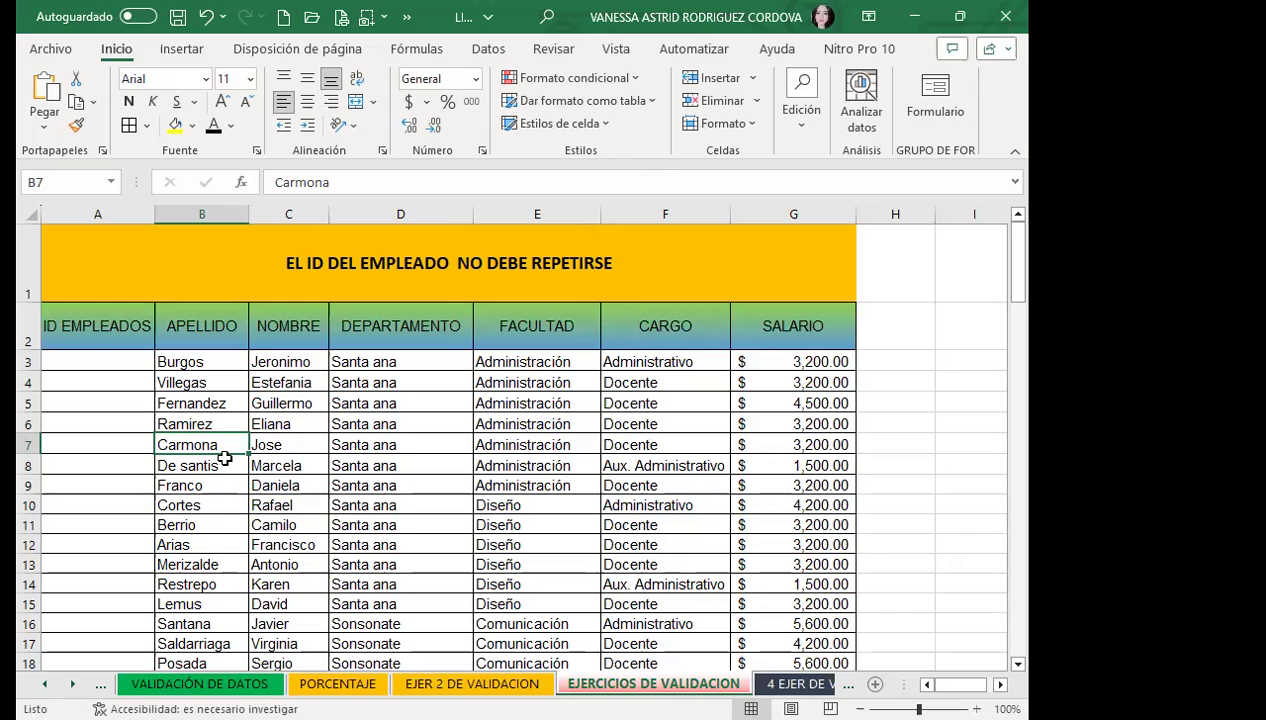
pyautogui.click(124, 455)
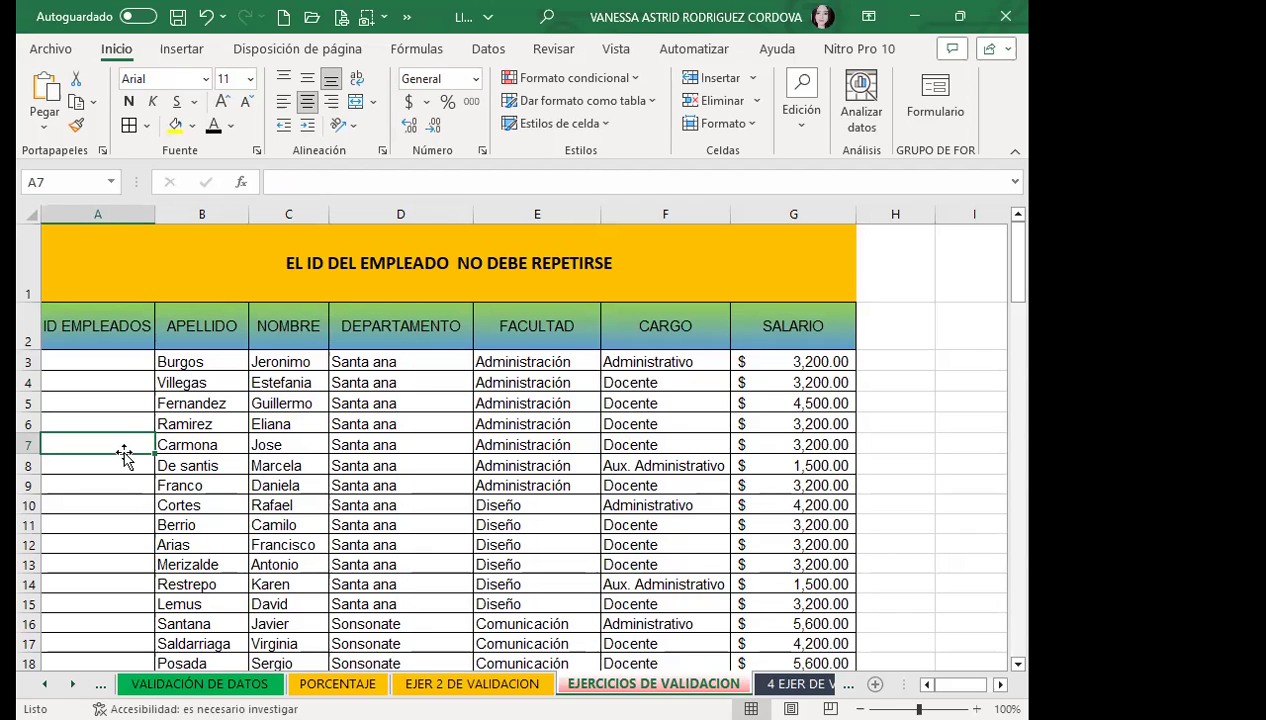
pyautogui.click(106, 361)
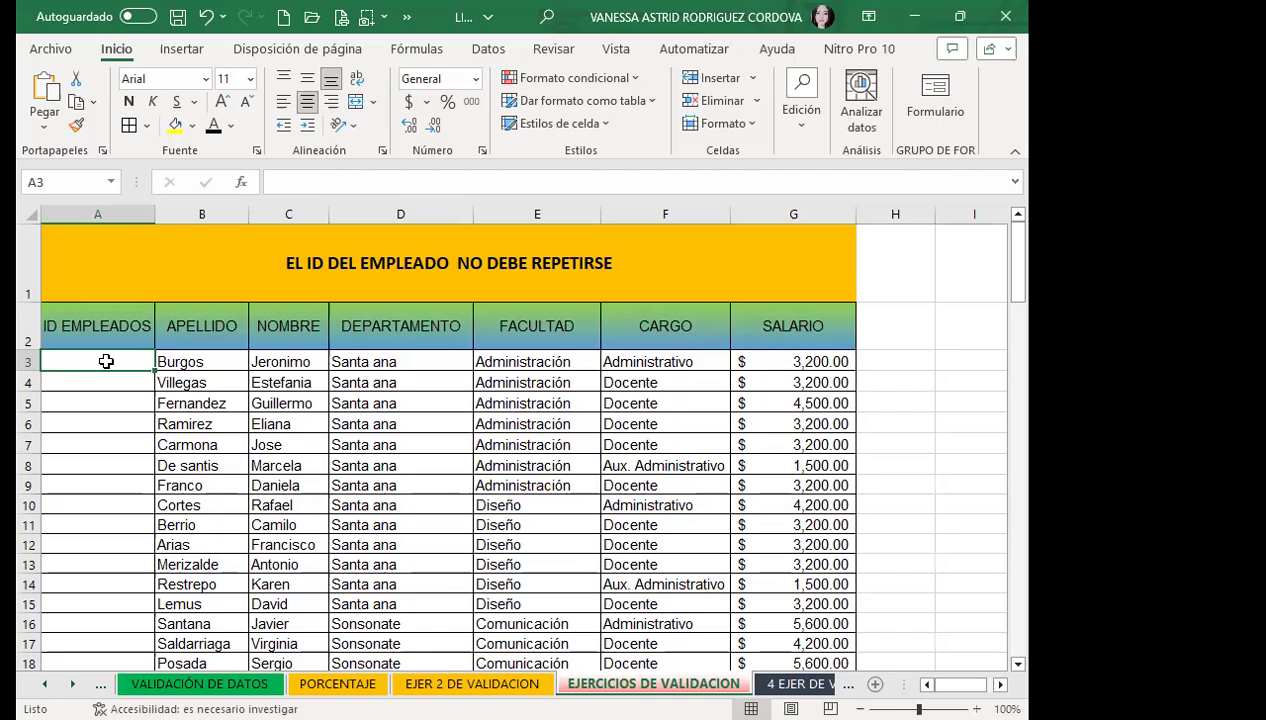
pyautogui.scroll(-3, 130, 440)
pyautogui.scroll(-5, 164, 486)
pyautogui.scroll(-12, 164, 486)
pyautogui.scroll(-10, 168, 489)
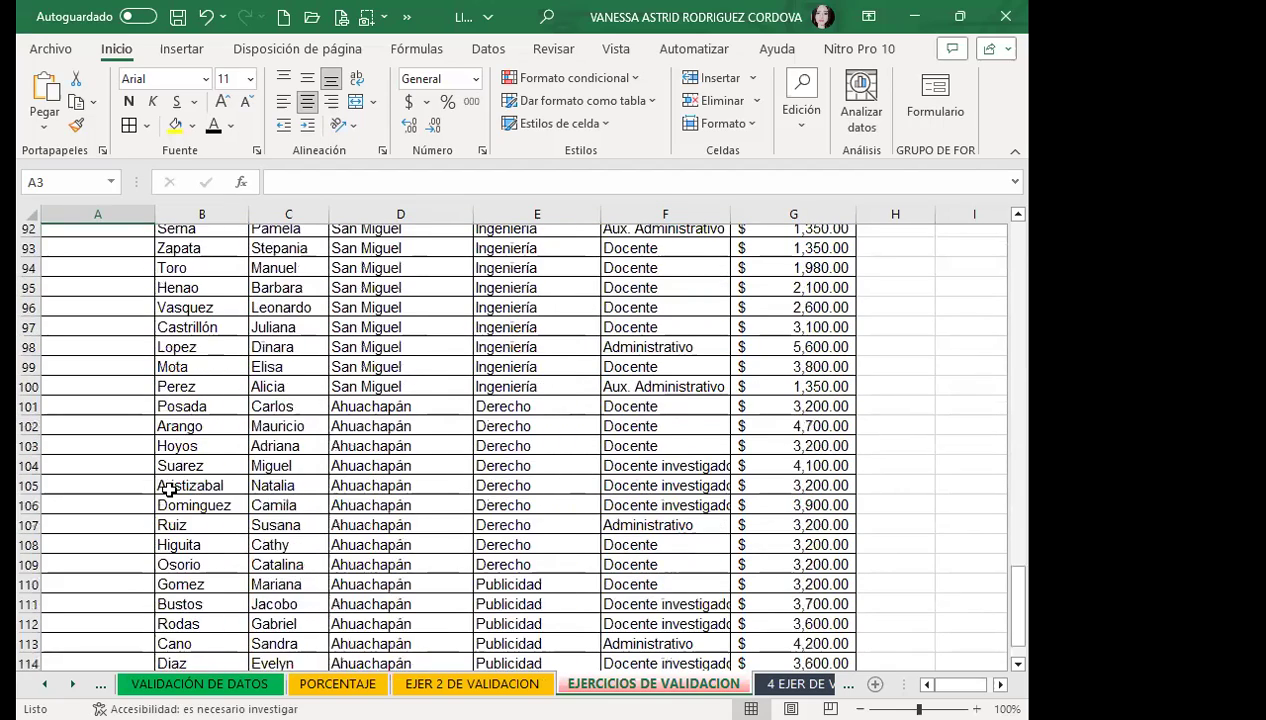
pyautogui.scroll(-8, 168, 489)
pyautogui.scroll(-3, 169, 489)
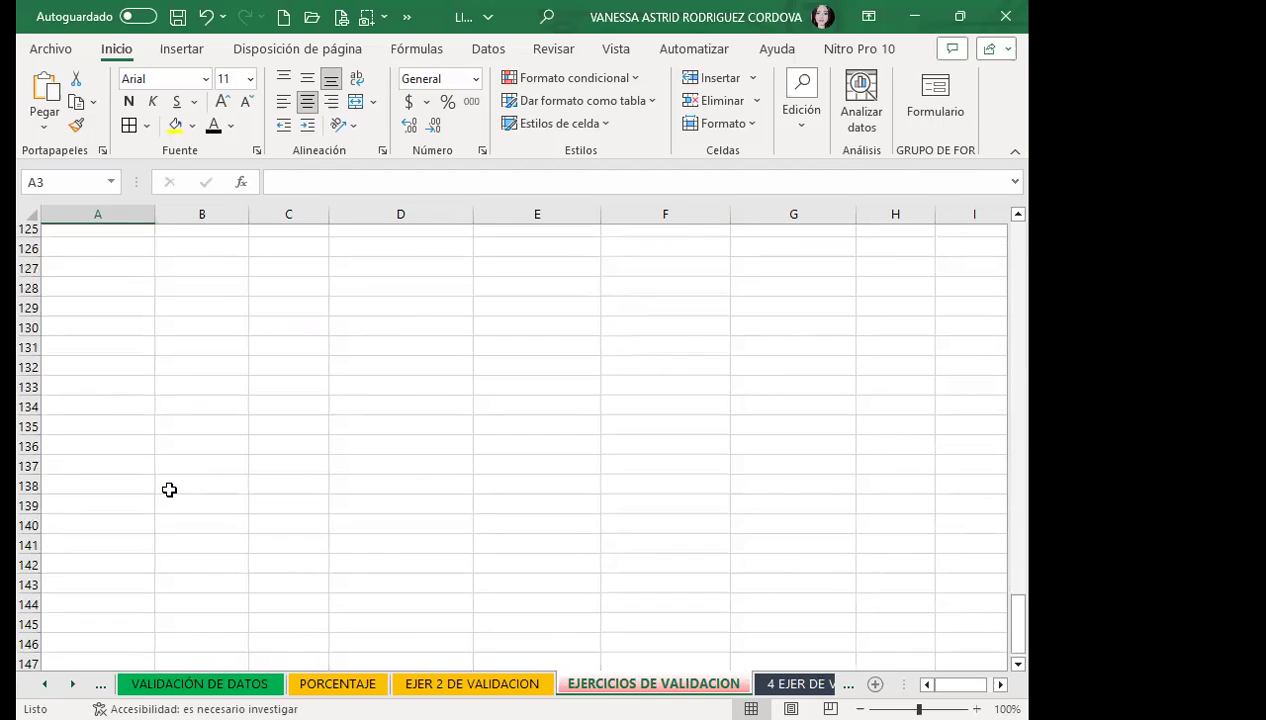
pyautogui.scroll(7, 169, 489)
pyautogui.scroll(8, 167, 485)
pyautogui.scroll(10, 165, 470)
pyautogui.scroll(10, 162, 420)
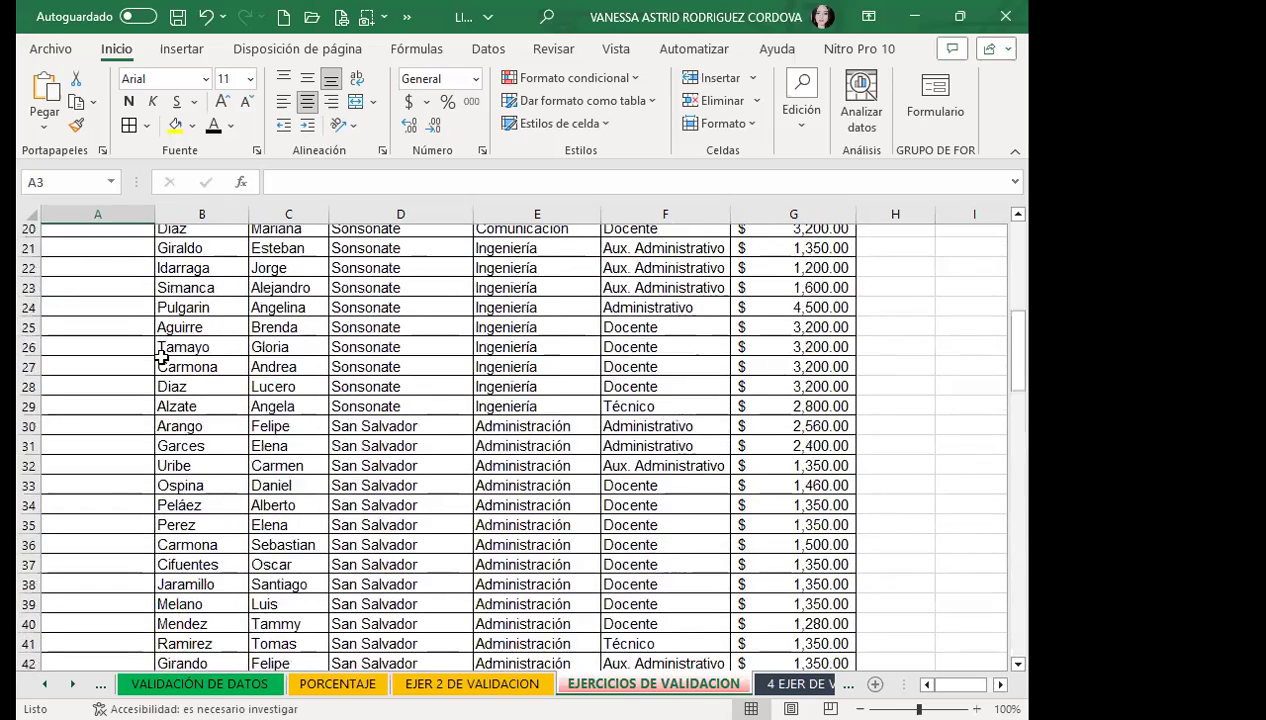
pyautogui.scroll(7, 158, 345)
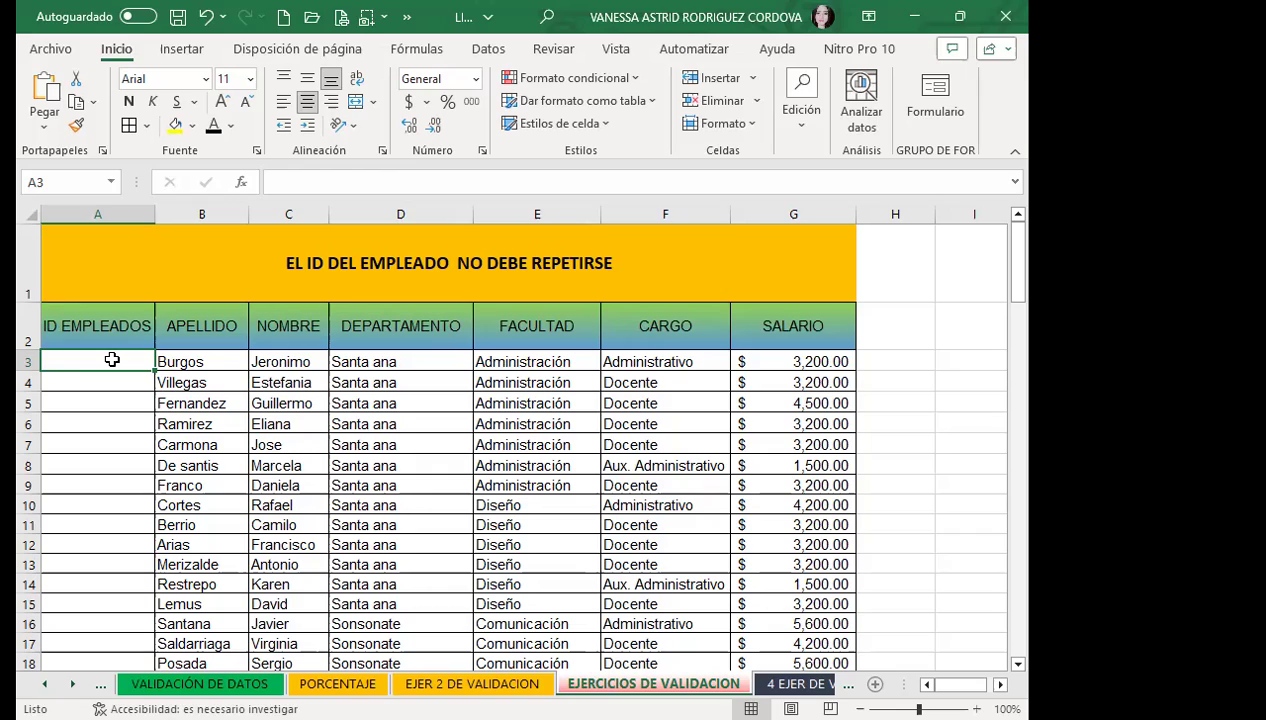
# - Select the ID EMPLEADOS cells A3:A116, then scroll back to the top of the sheet
pyautogui.moveTo(112, 360)
pyautogui.mouseDown()
pyautogui.moveTo(100, 660)
pyautogui.moveTo(120, 640)
pyautogui.moveTo(90, 627)
pyautogui.mouseUp()
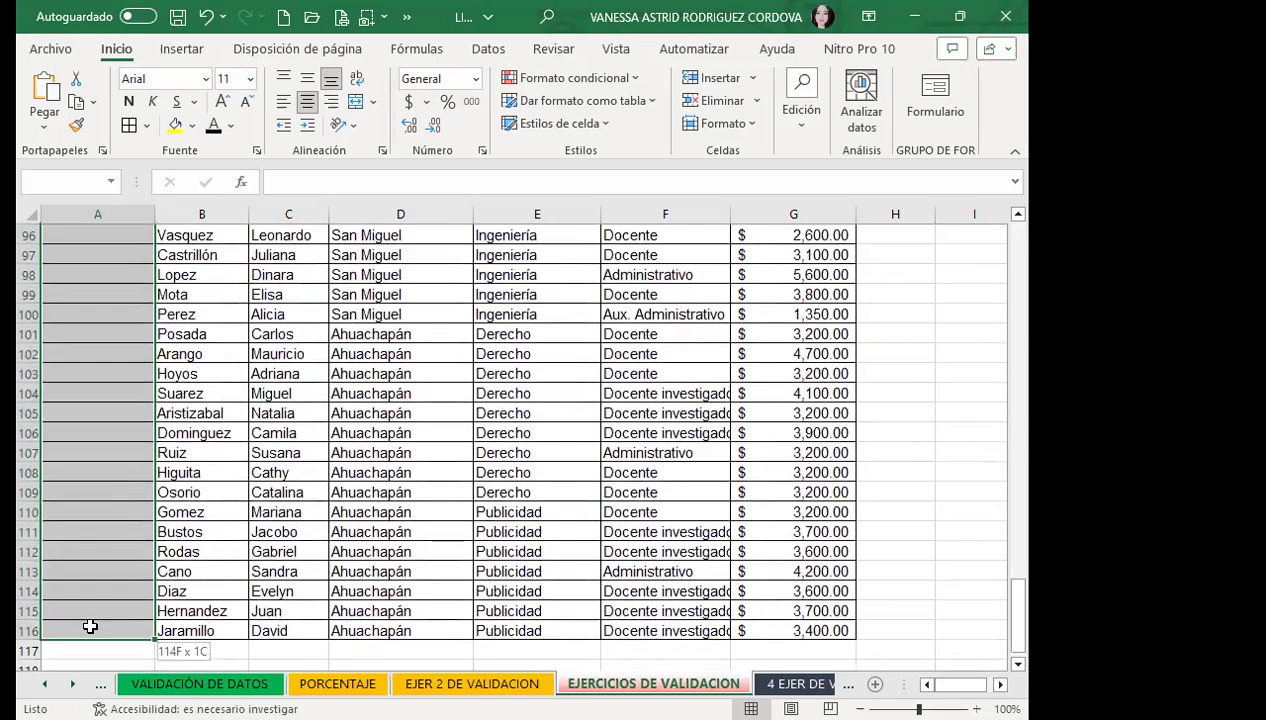
pyautogui.scroll(9, 71, 367)
pyautogui.scroll(7, 104, 314)
pyautogui.scroll(6, 104, 314)
pyautogui.scroll(7, 110, 320)
pyautogui.scroll(4, 120, 320)
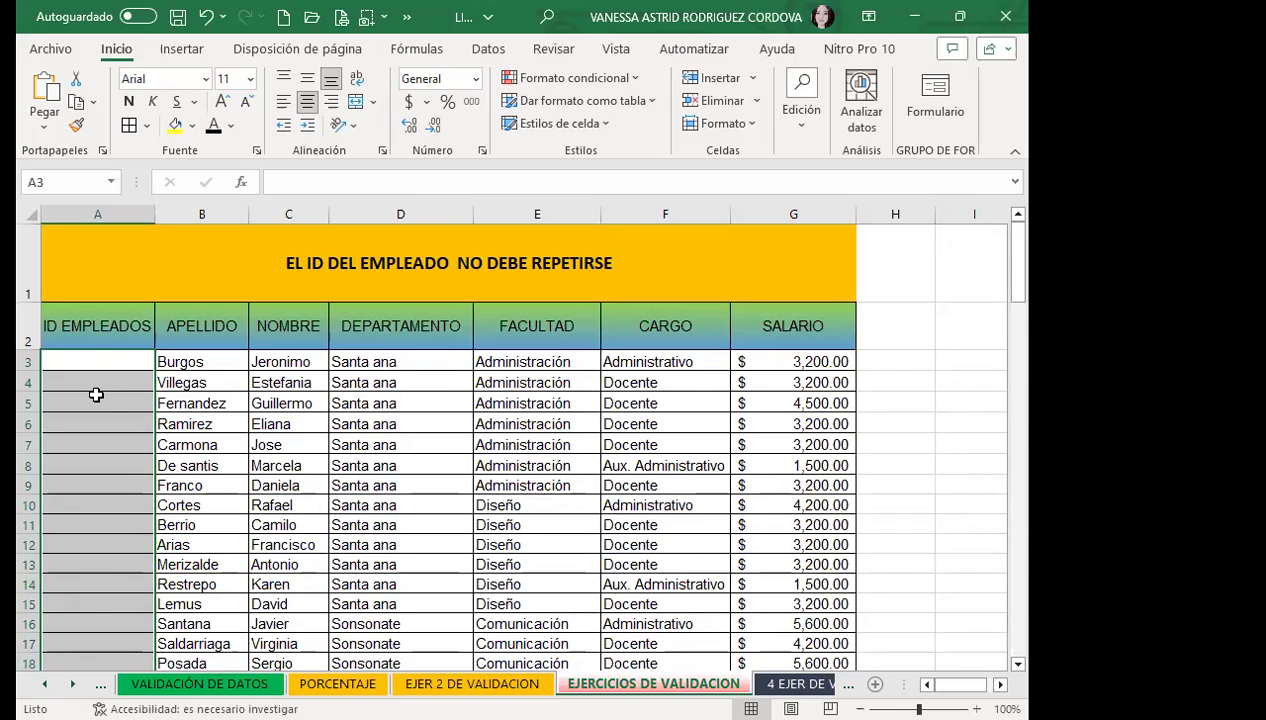
pyautogui.scroll(-2, 105, 440)
pyautogui.scroll(-6, 119, 500)
pyautogui.scroll(-7, 119, 520)
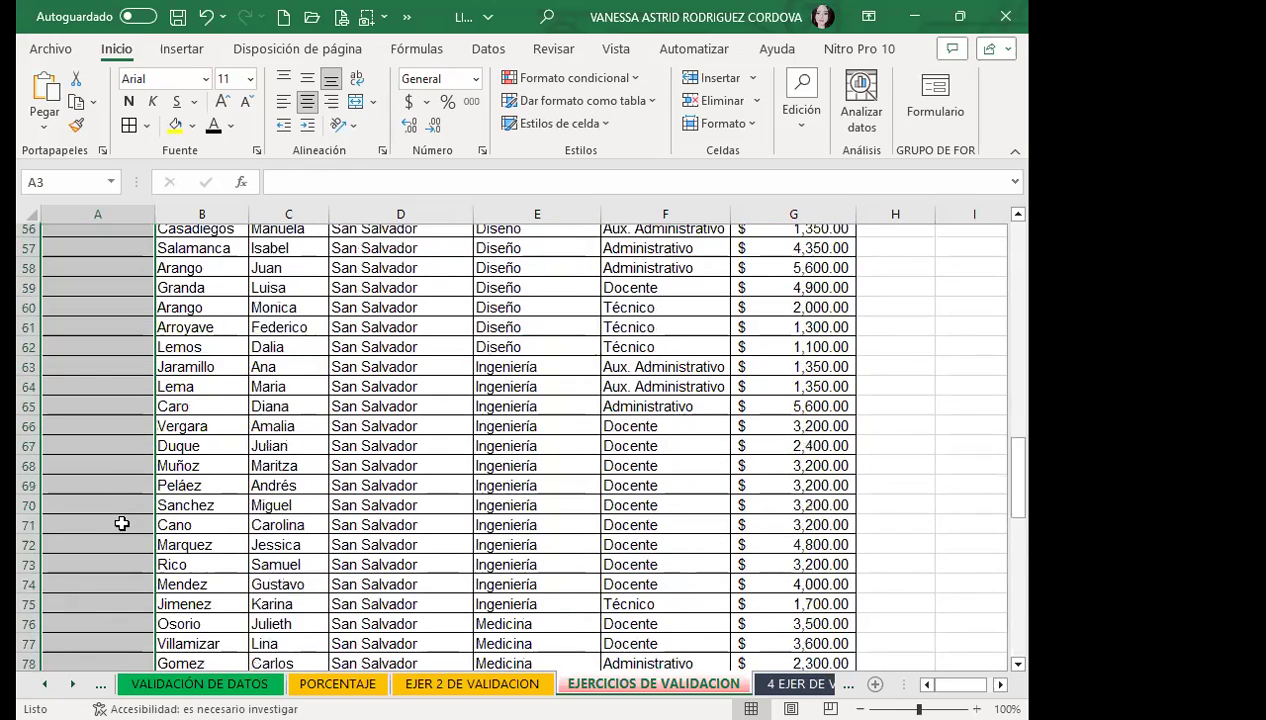
pyautogui.scroll(-13, 121, 523)
pyautogui.scroll(-5, 121, 523)
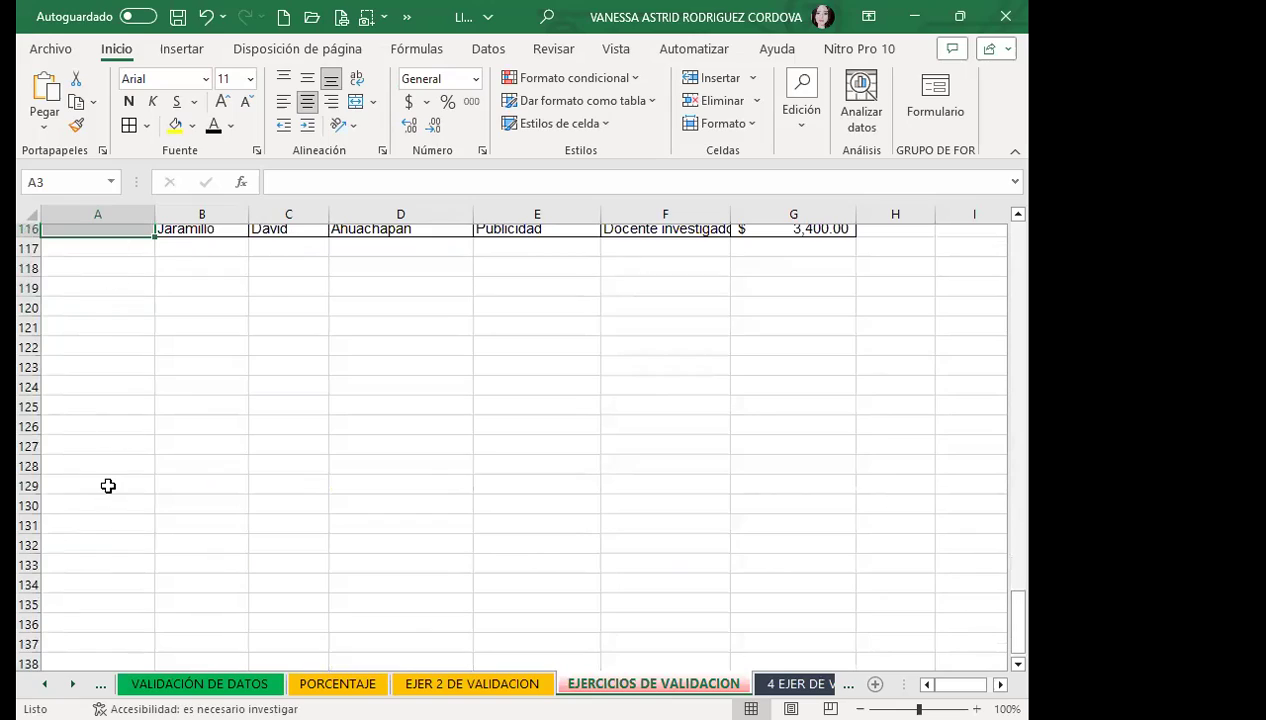
pyautogui.scroll(4, 110, 484)
pyautogui.scroll(11, 110, 470)
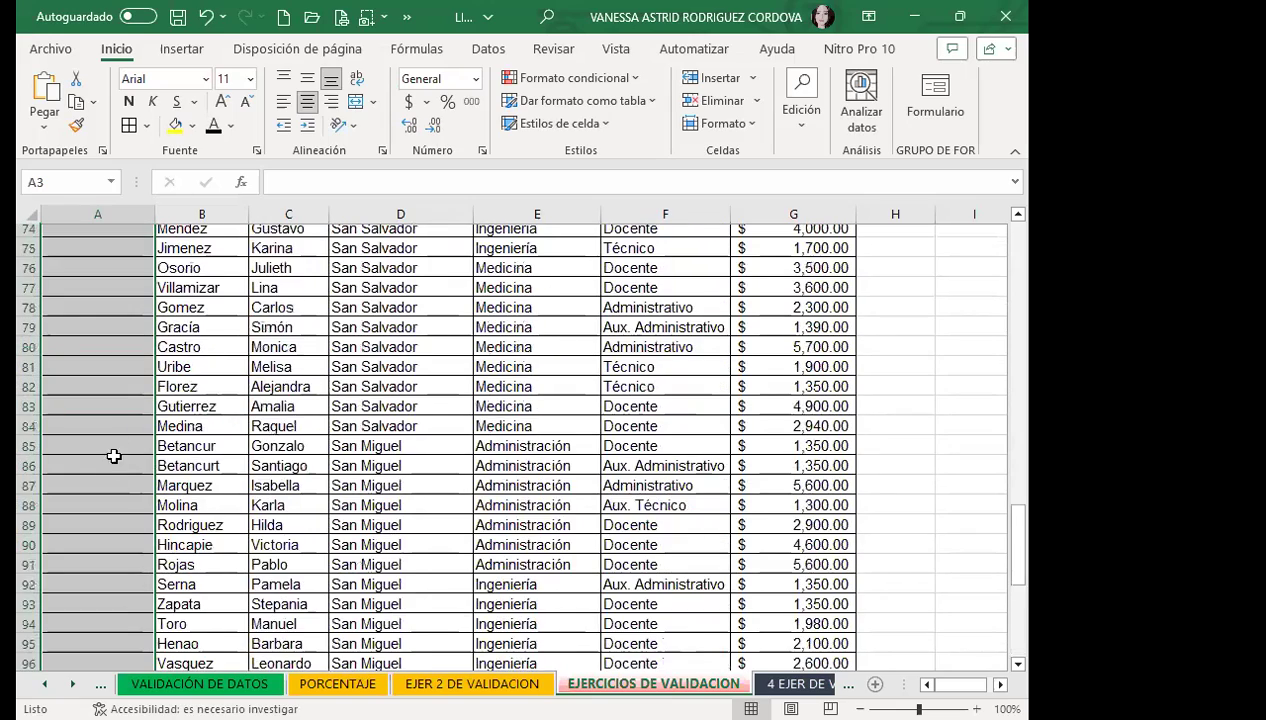
pyautogui.scroll(10, 100, 420)
pyautogui.scroll(8, 92, 371)
pyautogui.scroll(4, 92, 371)
pyautogui.scroll(2, 93, 370)
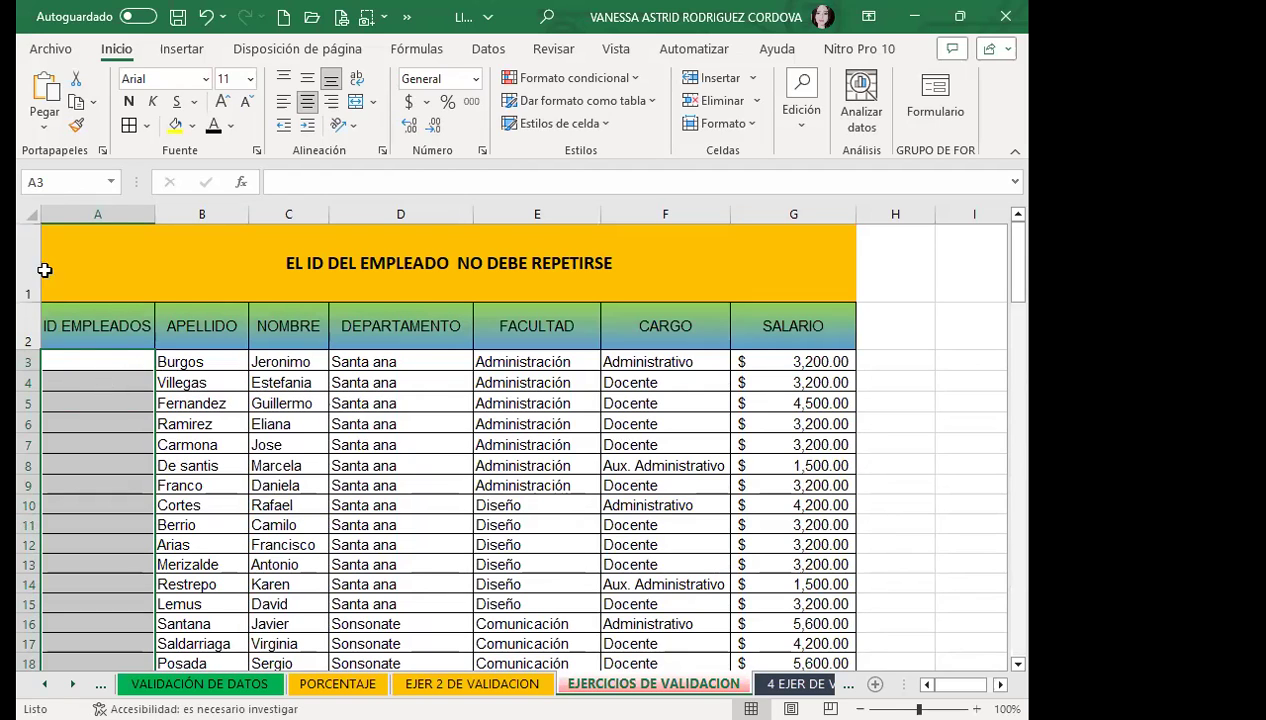
# - Open Datos > Validación de datos for the ID range and set Permitir to Personalizada
pyautogui.click(487, 50)
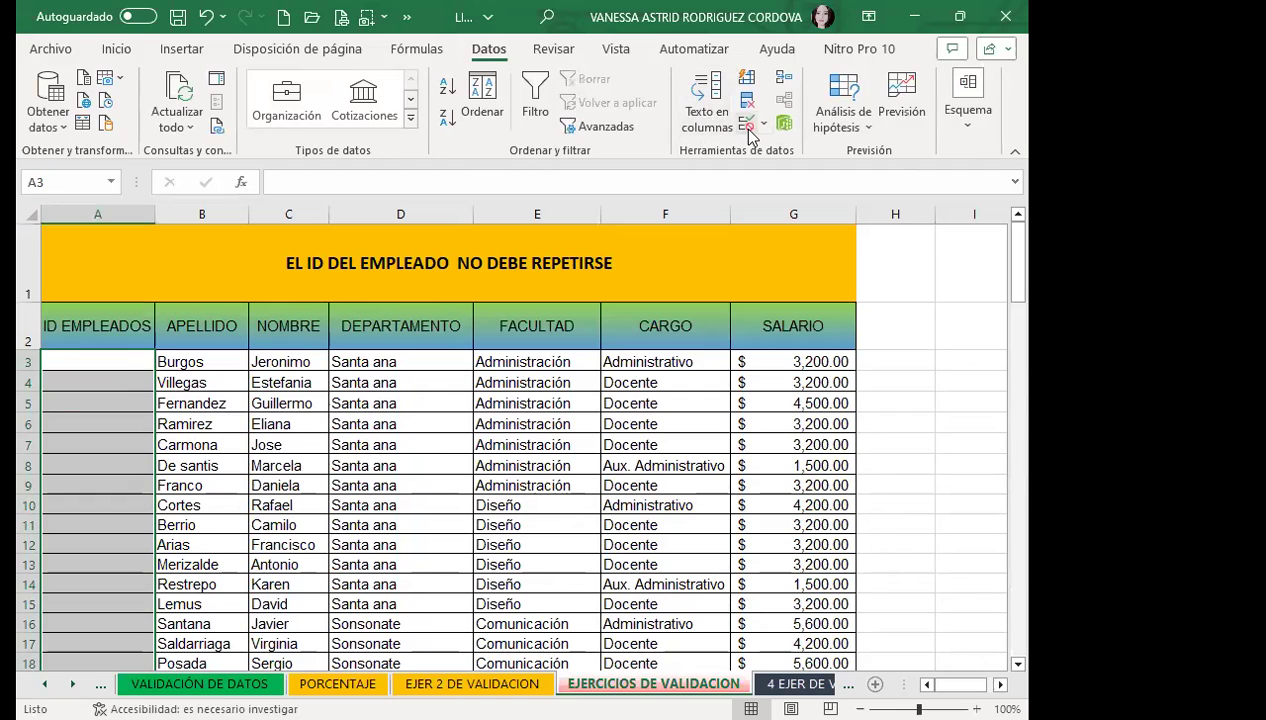
pyautogui.click(745, 123)
pyautogui.click(530, 215)
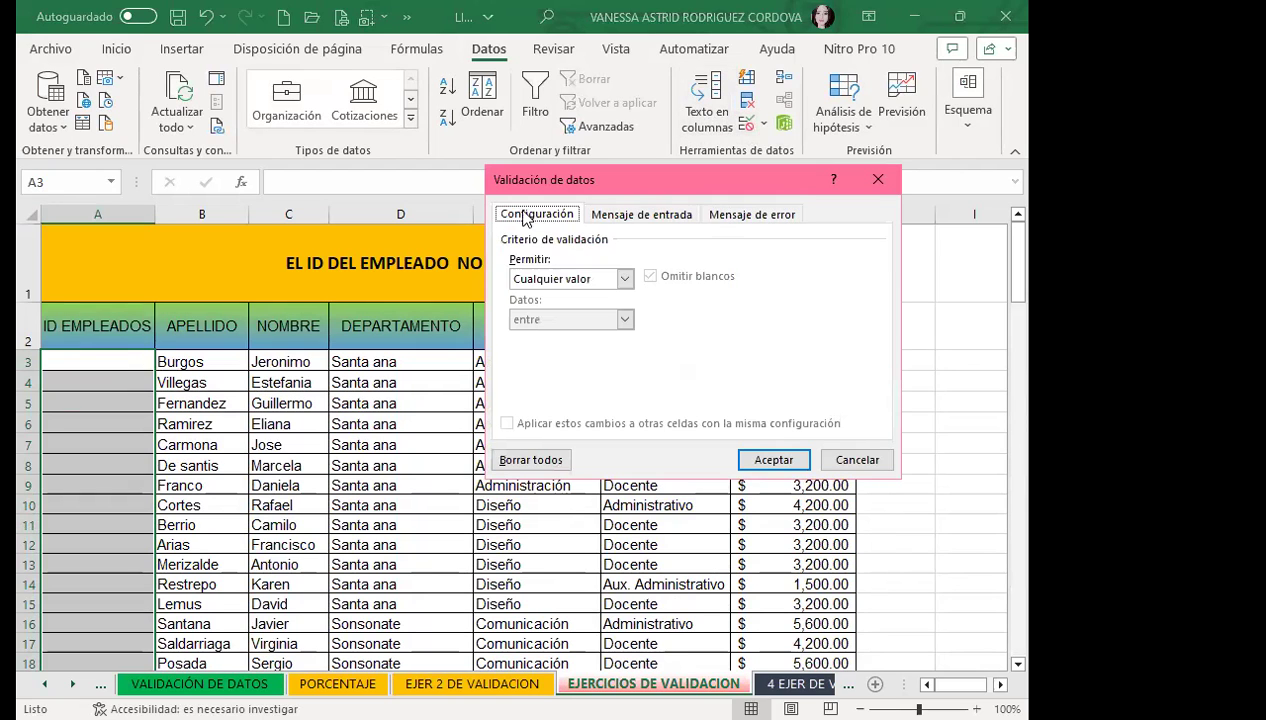
pyautogui.click(569, 282)
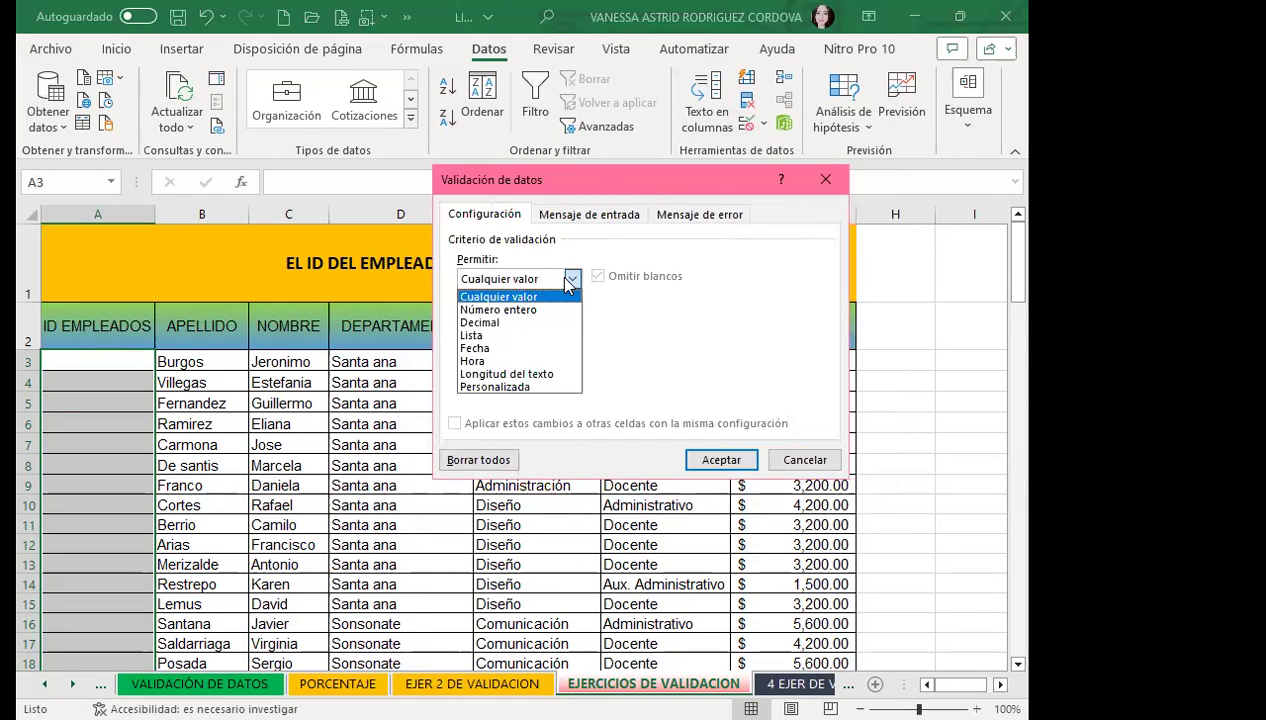
pyautogui.click(505, 388)
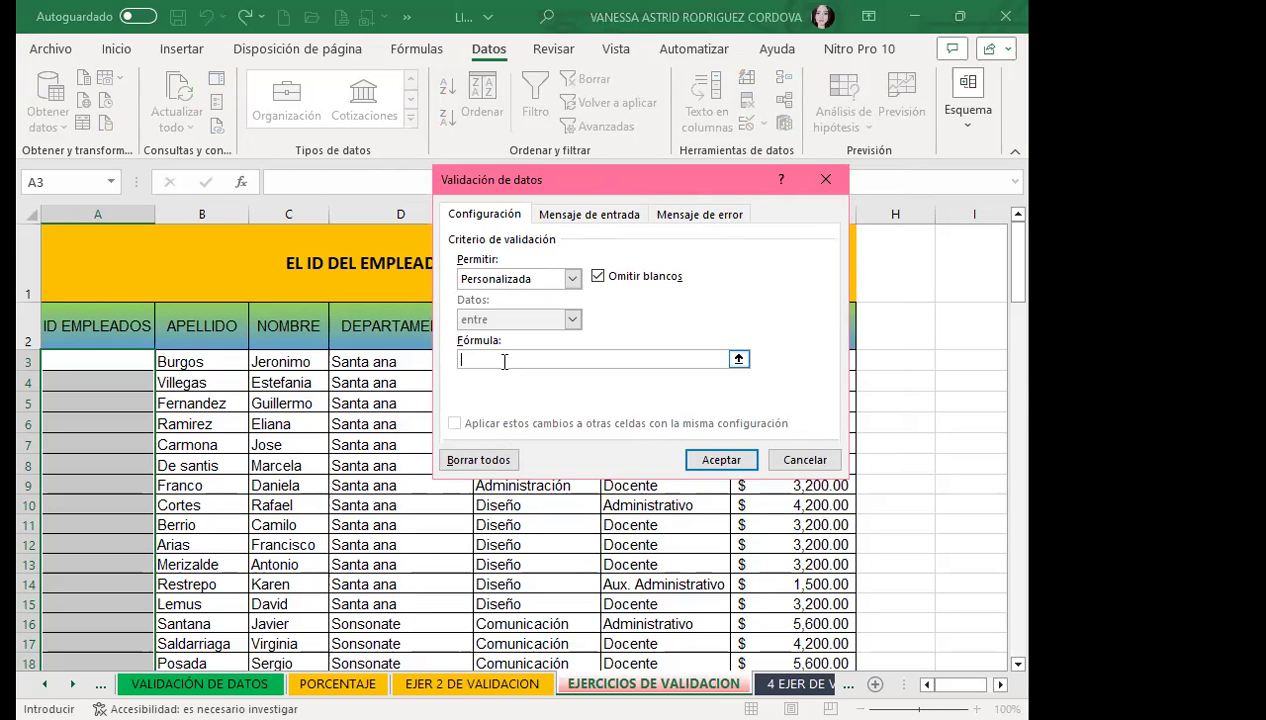
# - Start the Fórmula box with =CONTAR.SI( and delete the extra parenthesis
pyautogui.write('=CONTAR')
pyautogui.write('.SI')
pyautogui.write('(')
pyautogui.press('BackSpace')
pyautogui.write('(')
# - Extend the formula to =CONTAR.SI($A$3:$A$116;A3 with an absolute A3:A116 range
pyautogui.click(60, 360)
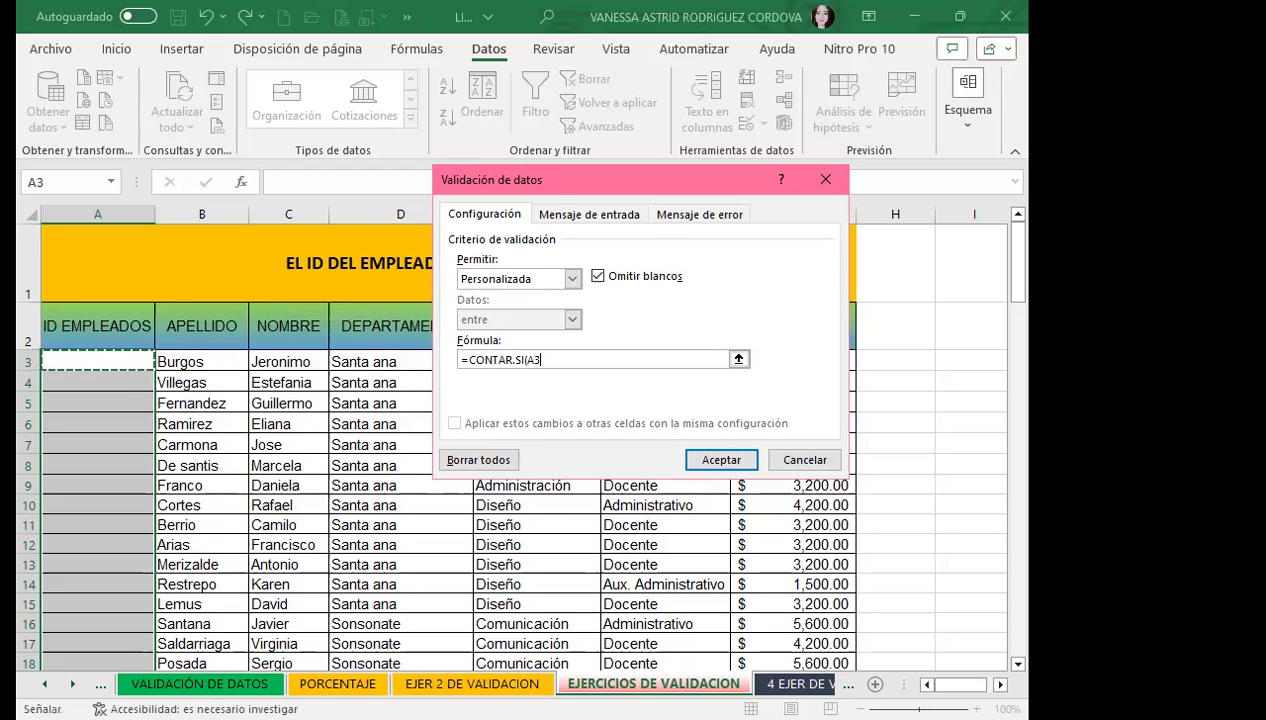
pyautogui.moveTo(47, 360); pyautogui.dragTo(100, 632)
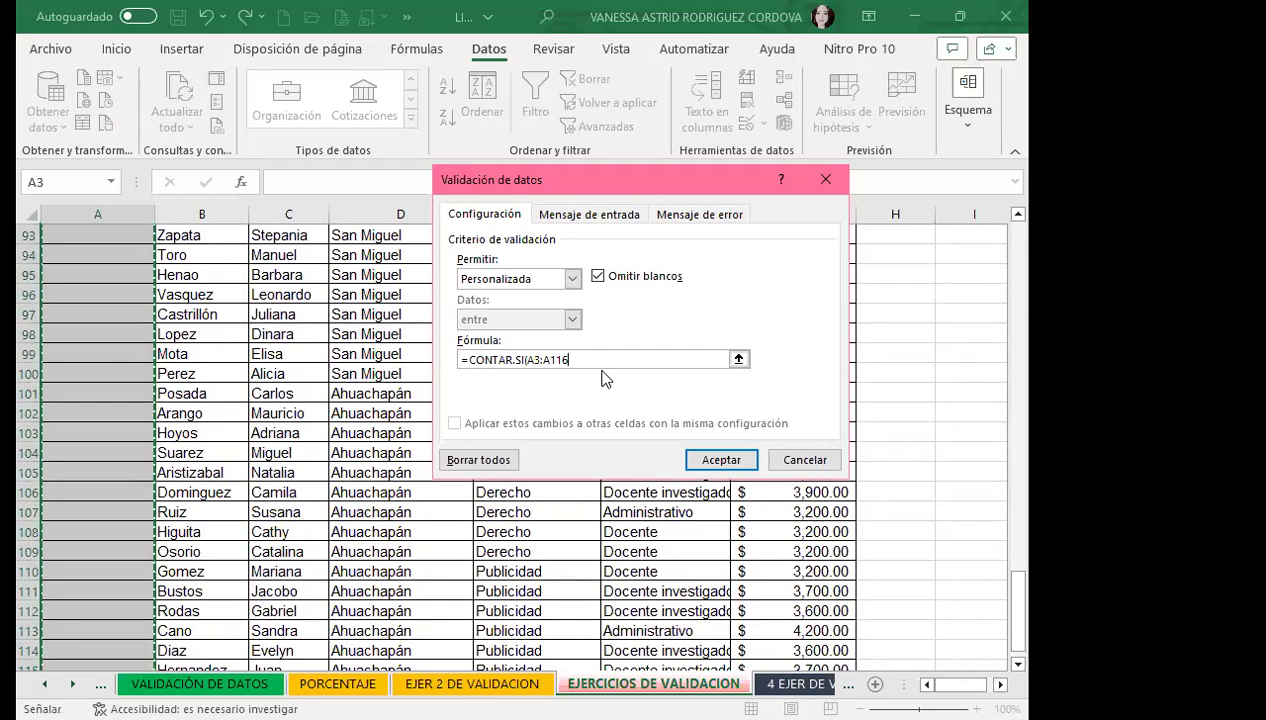
pyautogui.press('F4')
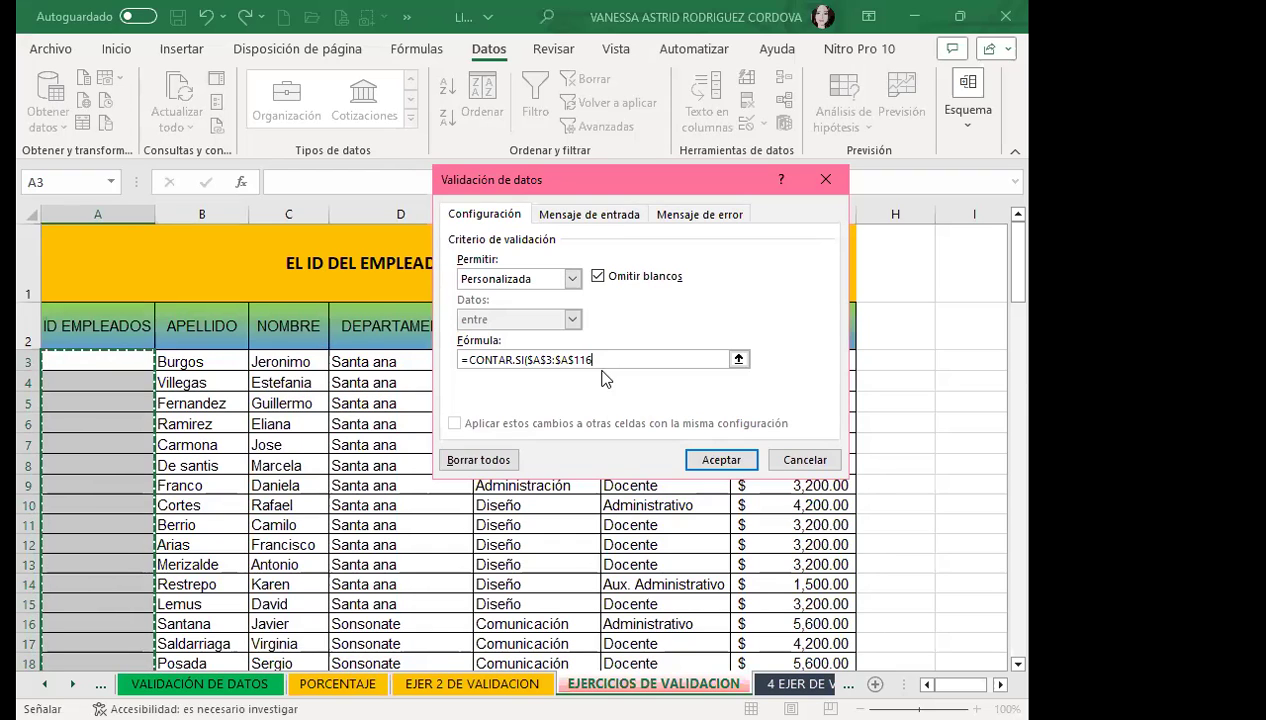
pyautogui.write(';')
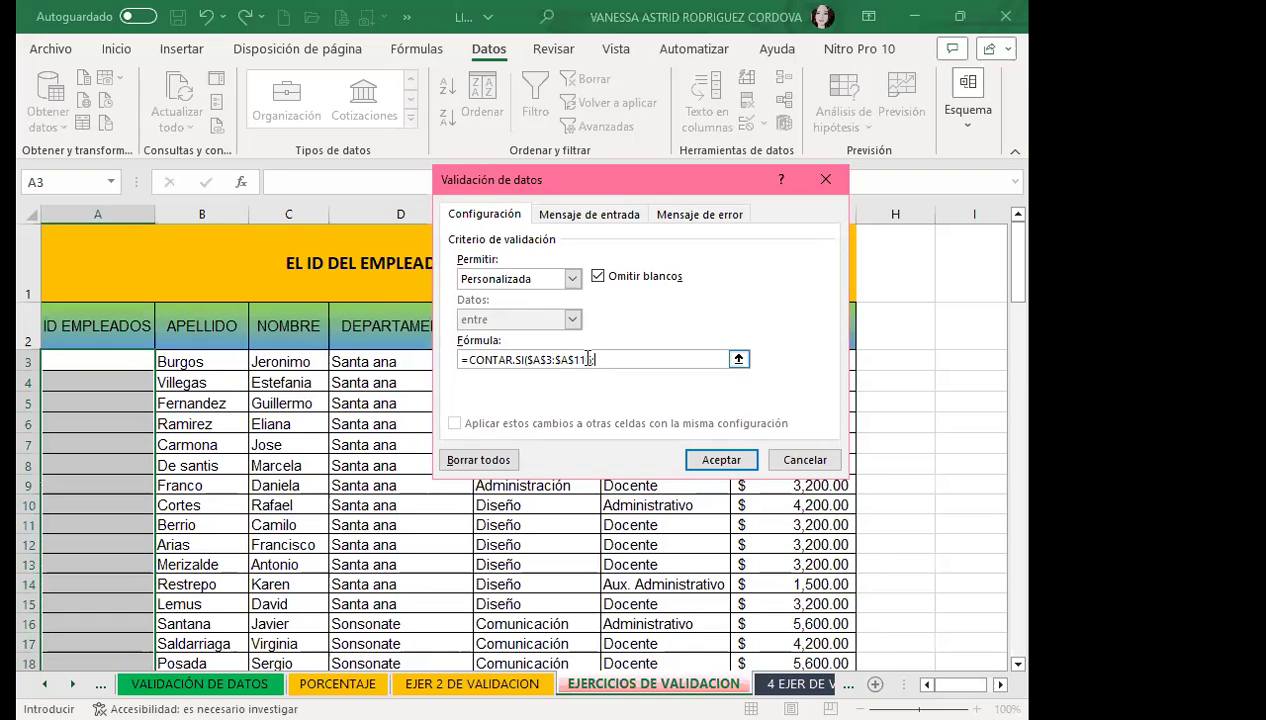
pyautogui.click(114, 359)
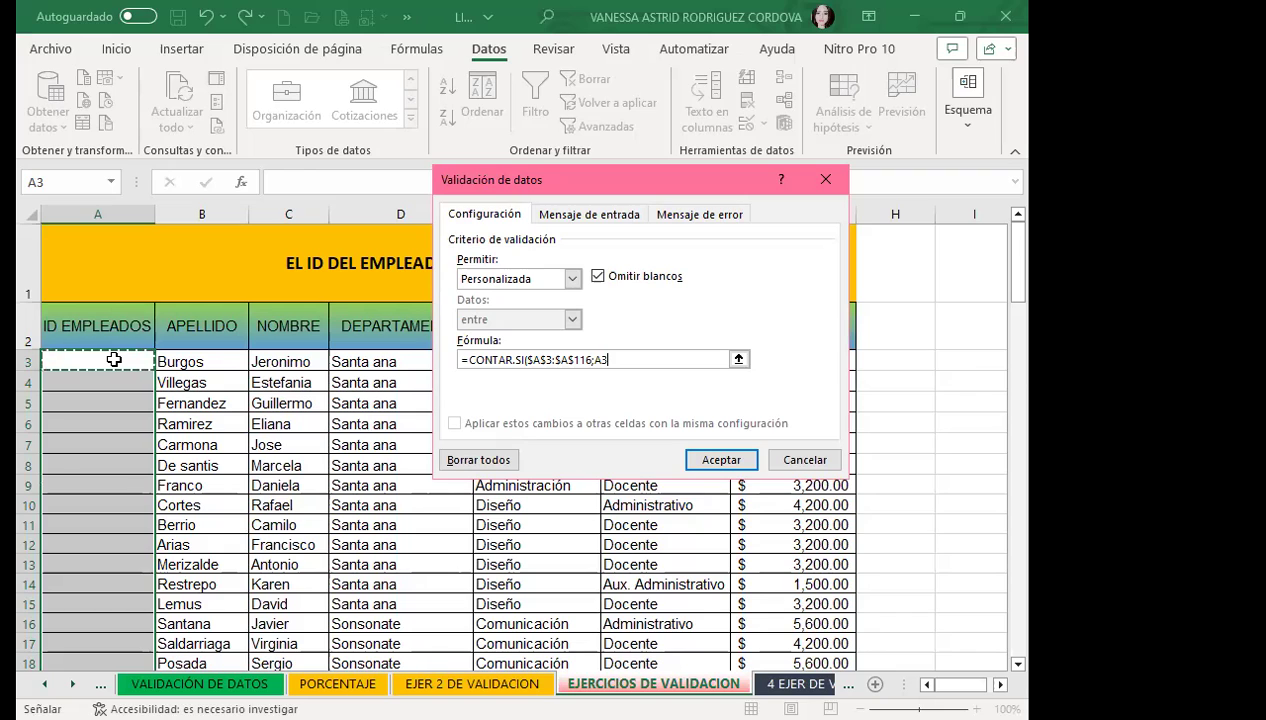
# - Append )=1 so the formula reads =CONTAR.SI($A$3:$A$116;A3)=1
pyautogui.write(')')
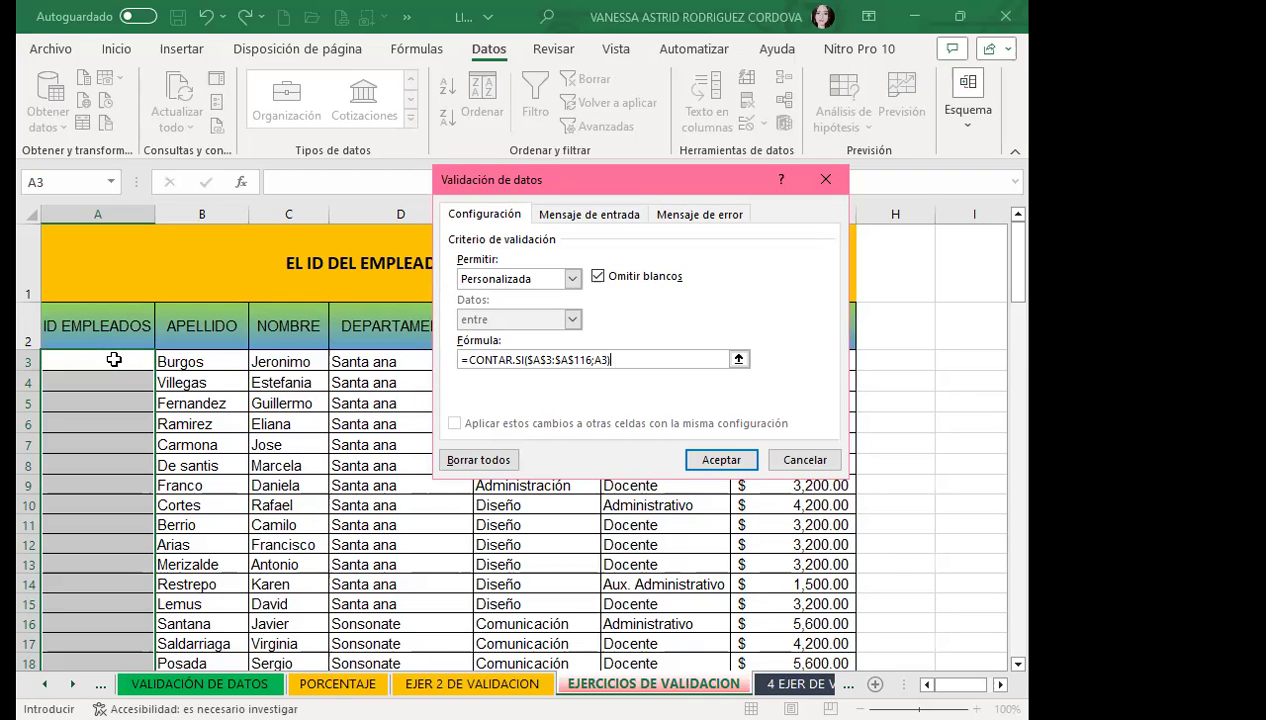
pyautogui.write('=1')
# - Apply the no-duplicates rule and enter the first employee IDs in A3:A5, with 1260 in A5
pyautogui.click(727, 455)
pyautogui.click(106, 364)
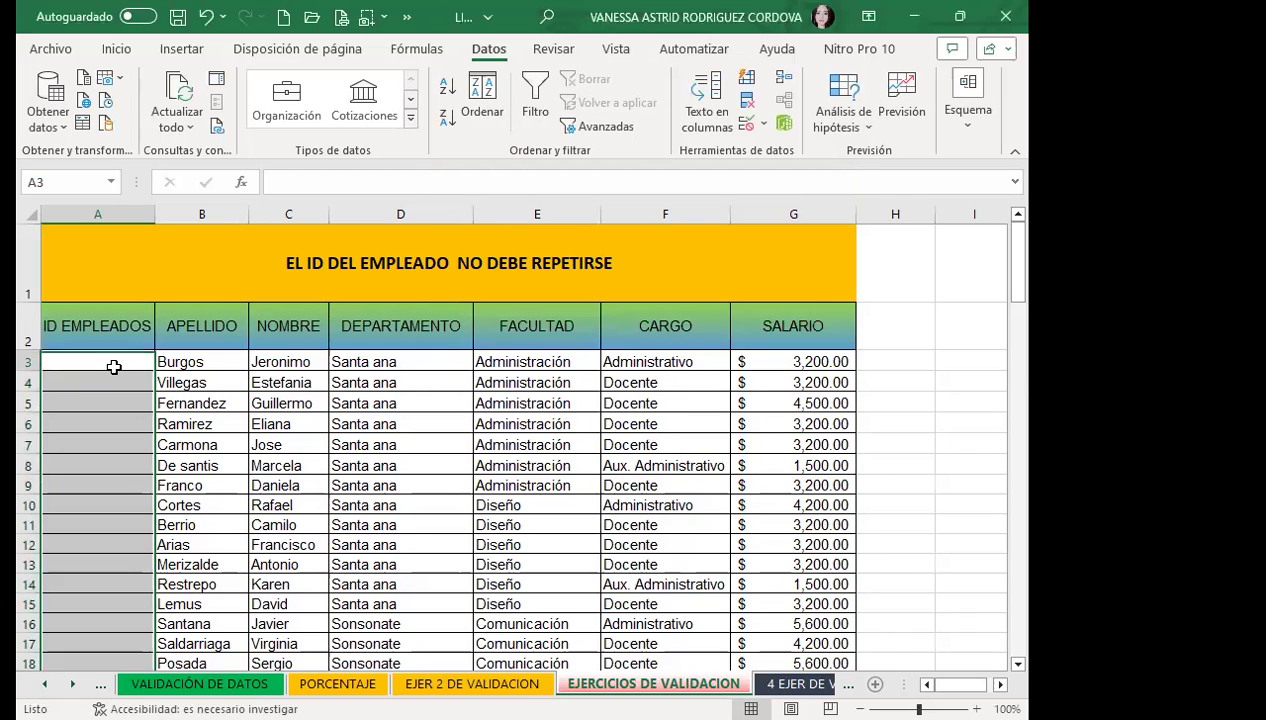
pyautogui.write('1253')
pyautogui.press('Return')
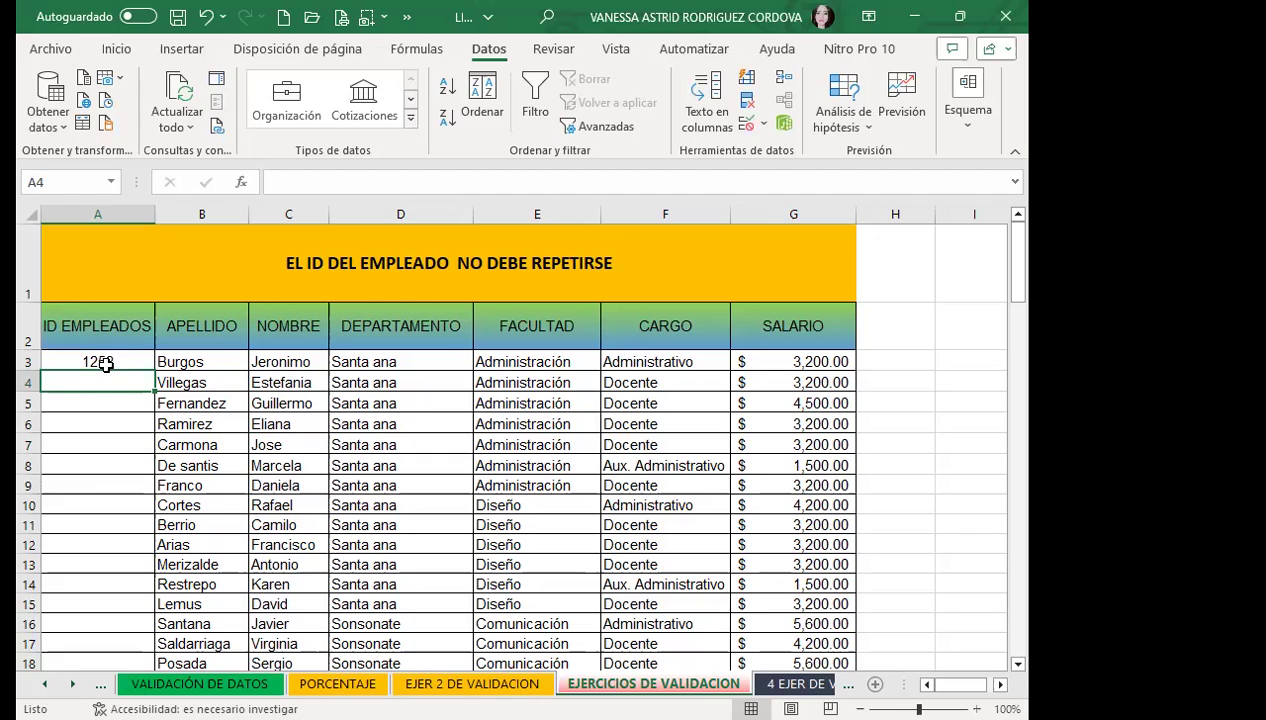
pyautogui.write('1559')
pyautogui.press('Return')
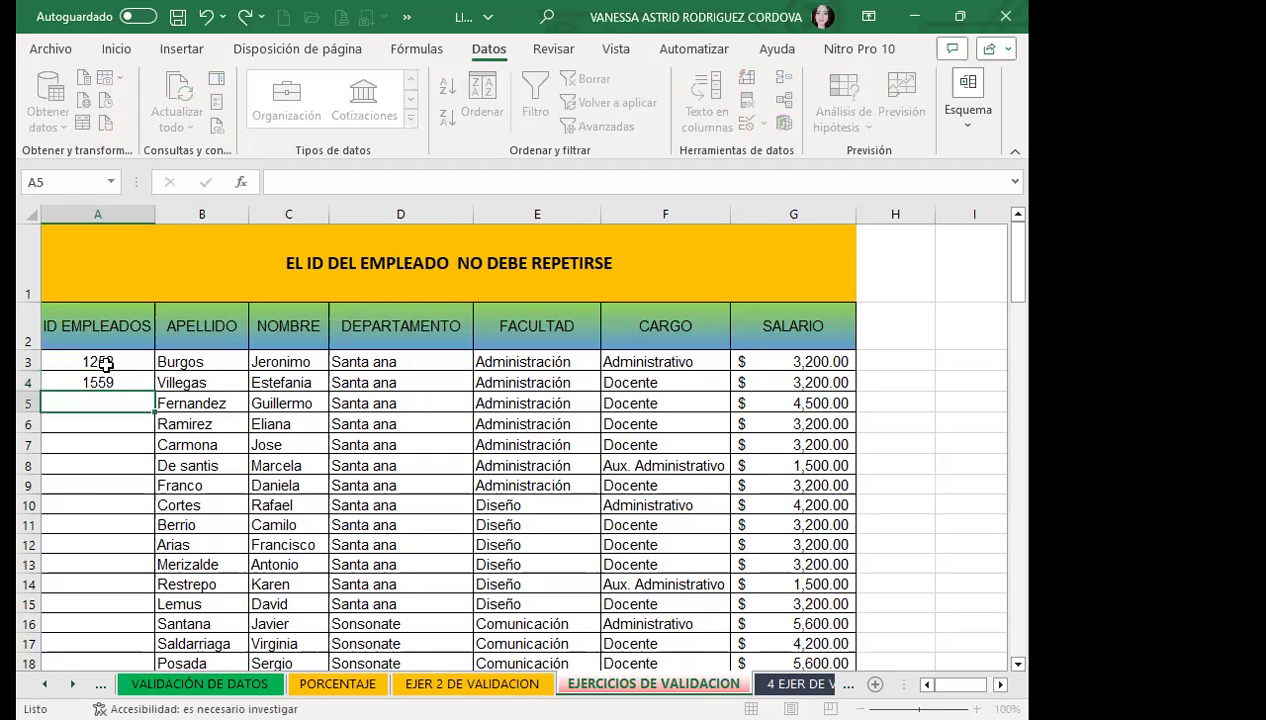
pyautogui.write('1260')
pyautogui.press('Return')
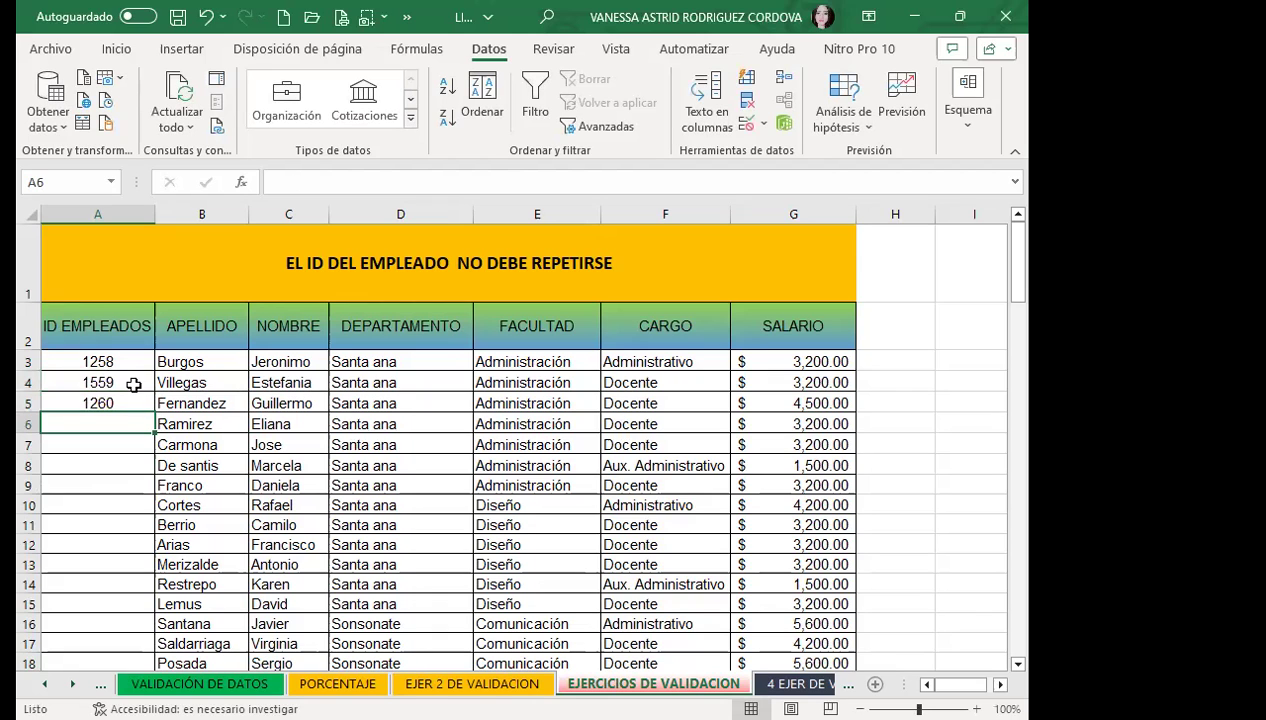
# - Correct A4 to 1259, enter 1261 in A6, then enter duplicate 1259 in A7
pyautogui.click(133, 385)
pyautogui.write('1259')
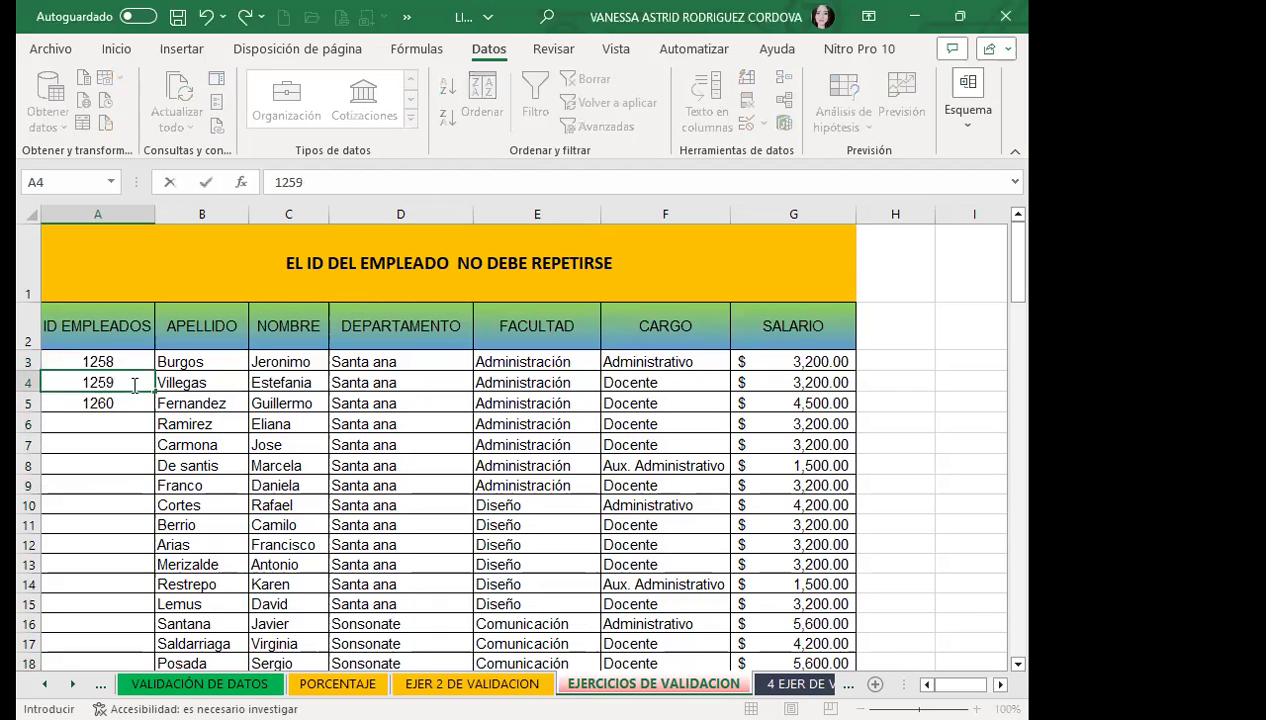
pyautogui.click(110, 423)
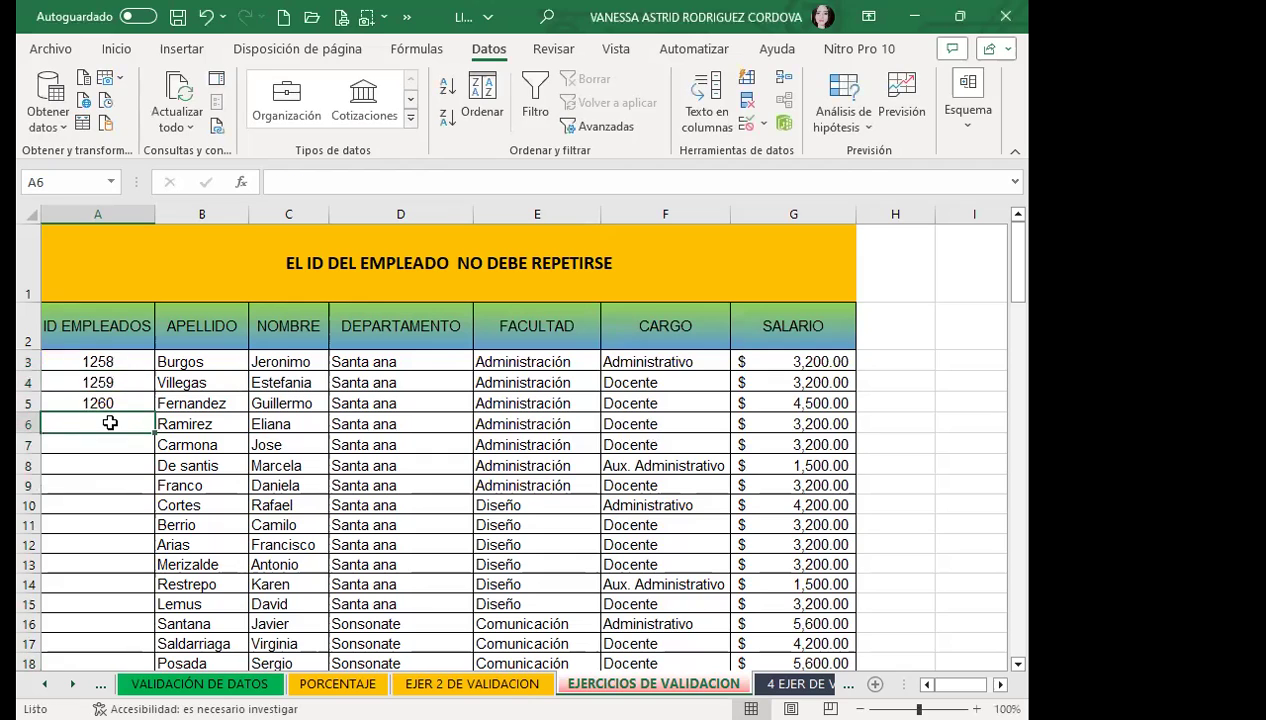
pyautogui.write('1261')
pyautogui.press('Return')
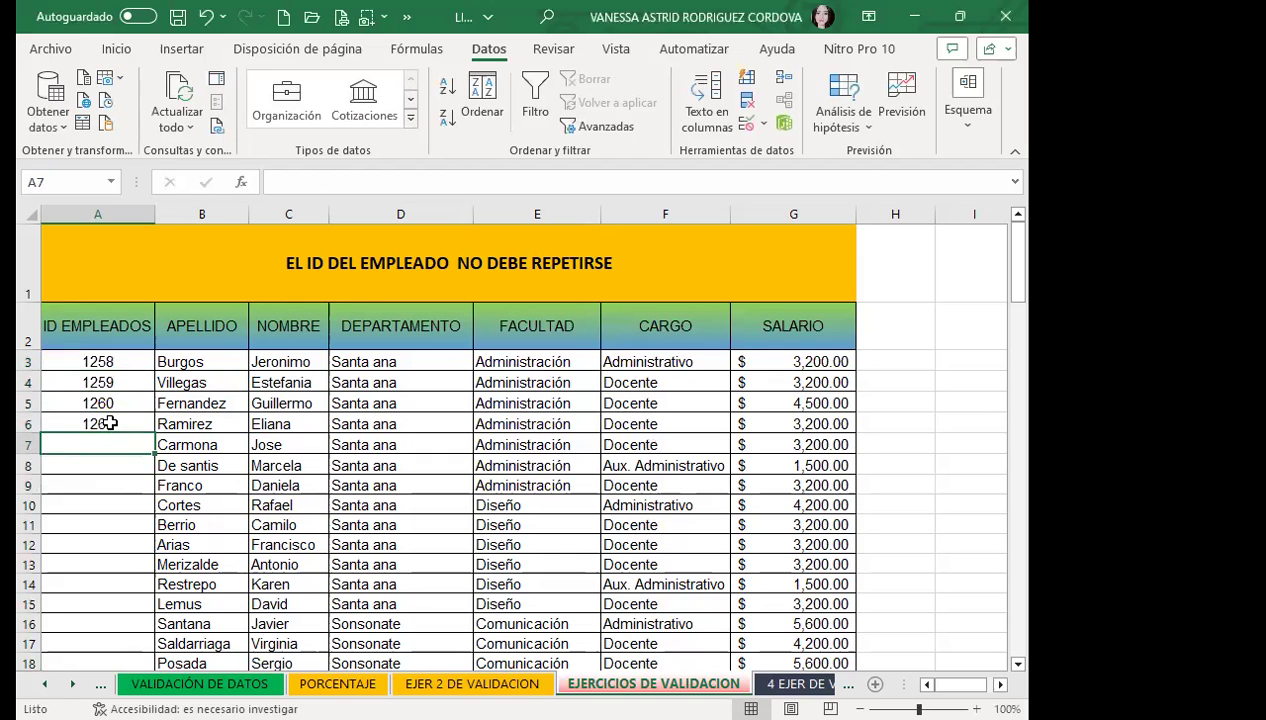
pyautogui.write('1259')
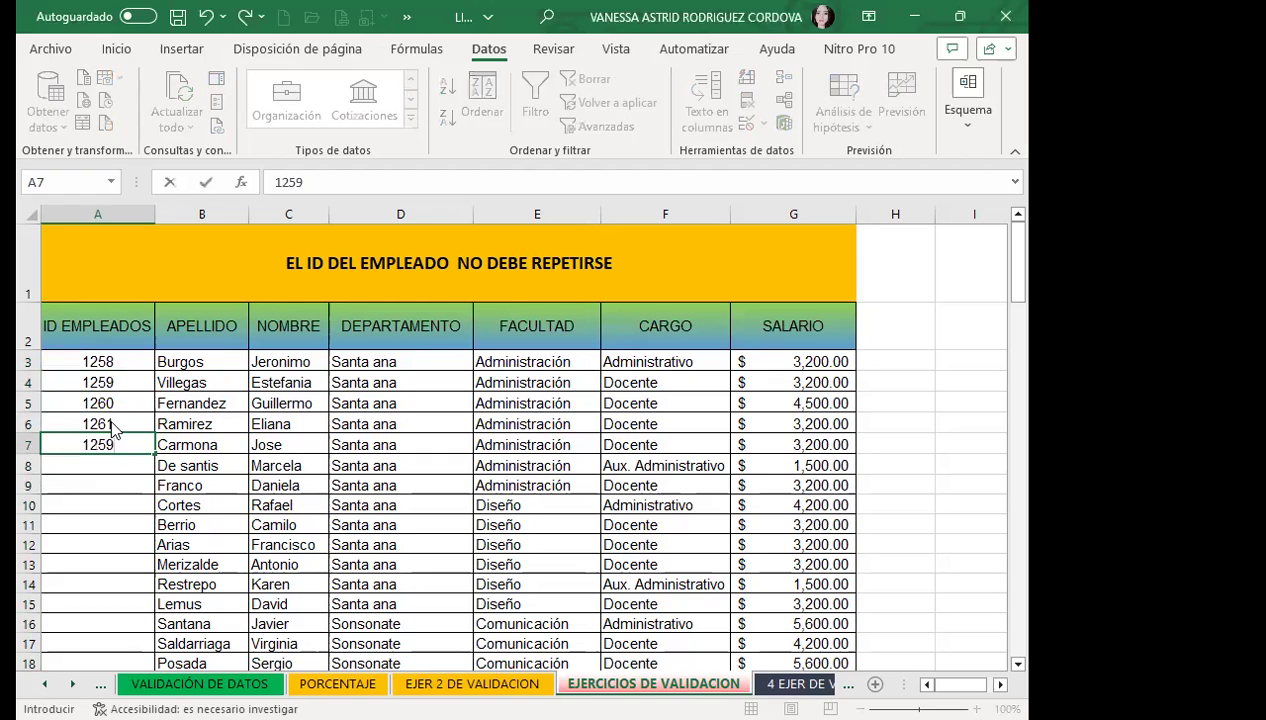
pyautogui.press('Return')
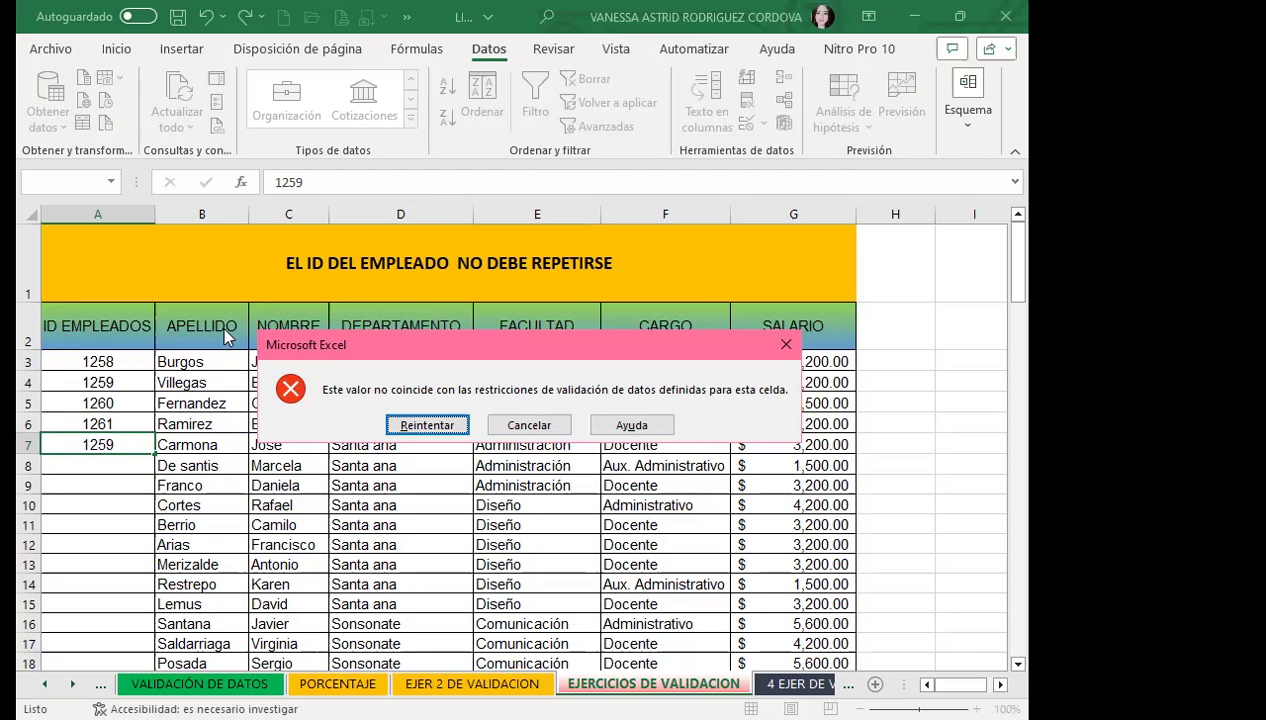
# - Cancel the error alert to discard the duplicate, then select cell A6
pyautogui.click(558, 424)
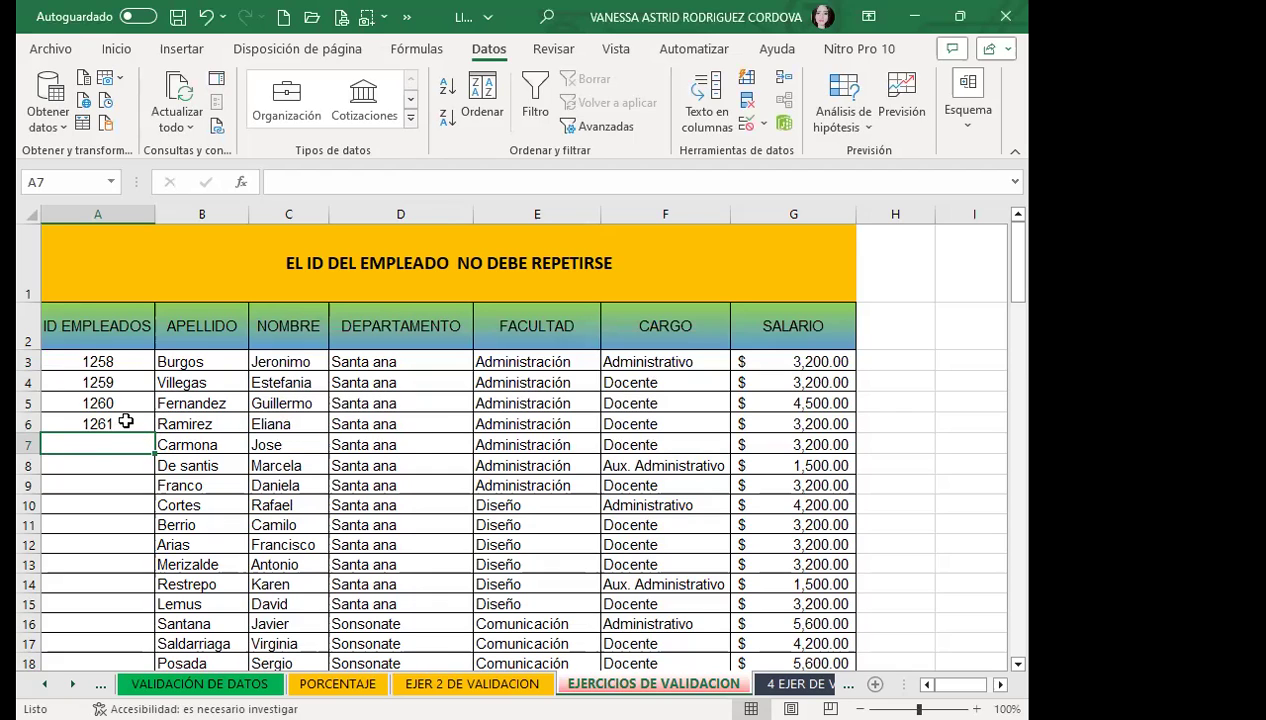
pyautogui.click(130, 422)
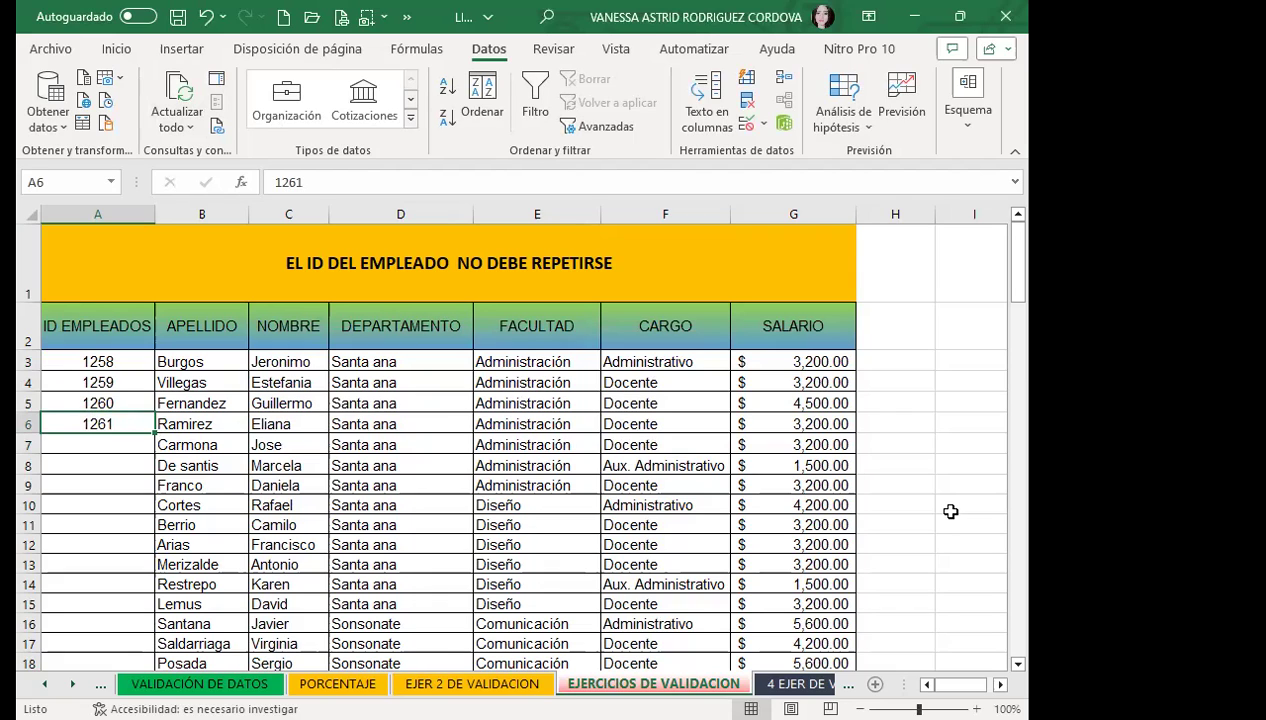
pyautogui.click(747, 125)
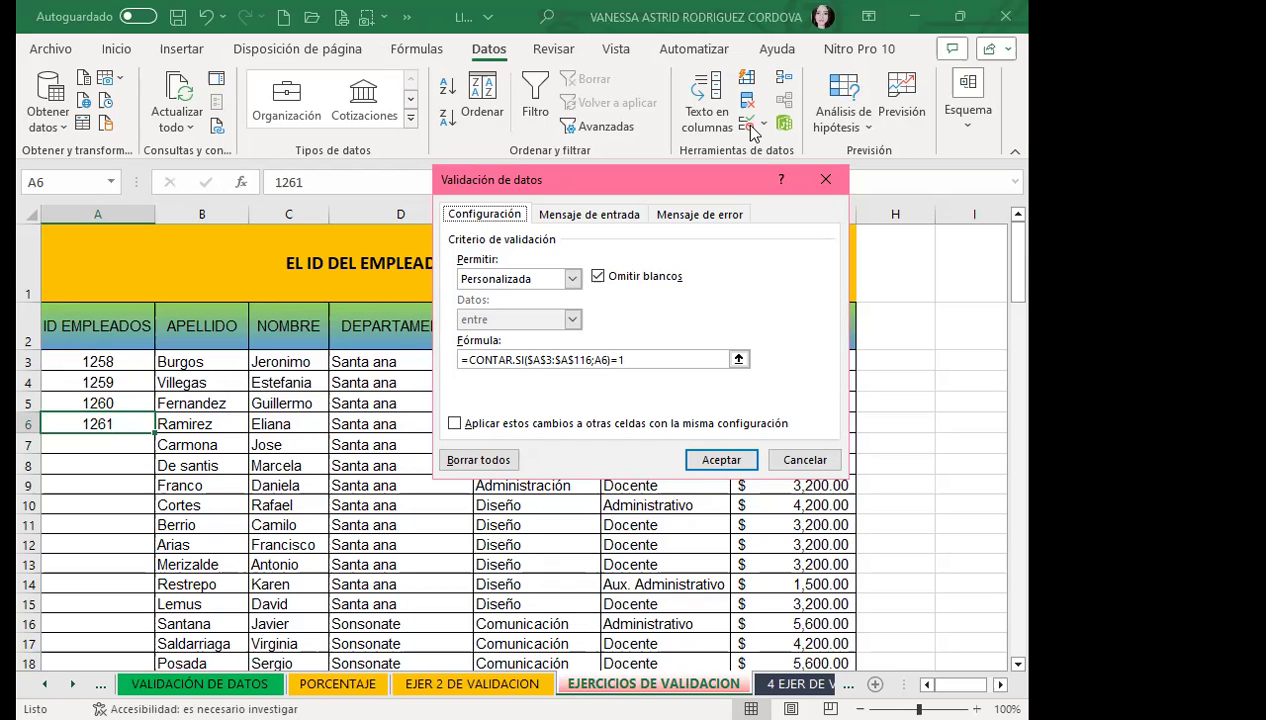
pyautogui.click(825, 182)
pyautogui.click(685, 443)
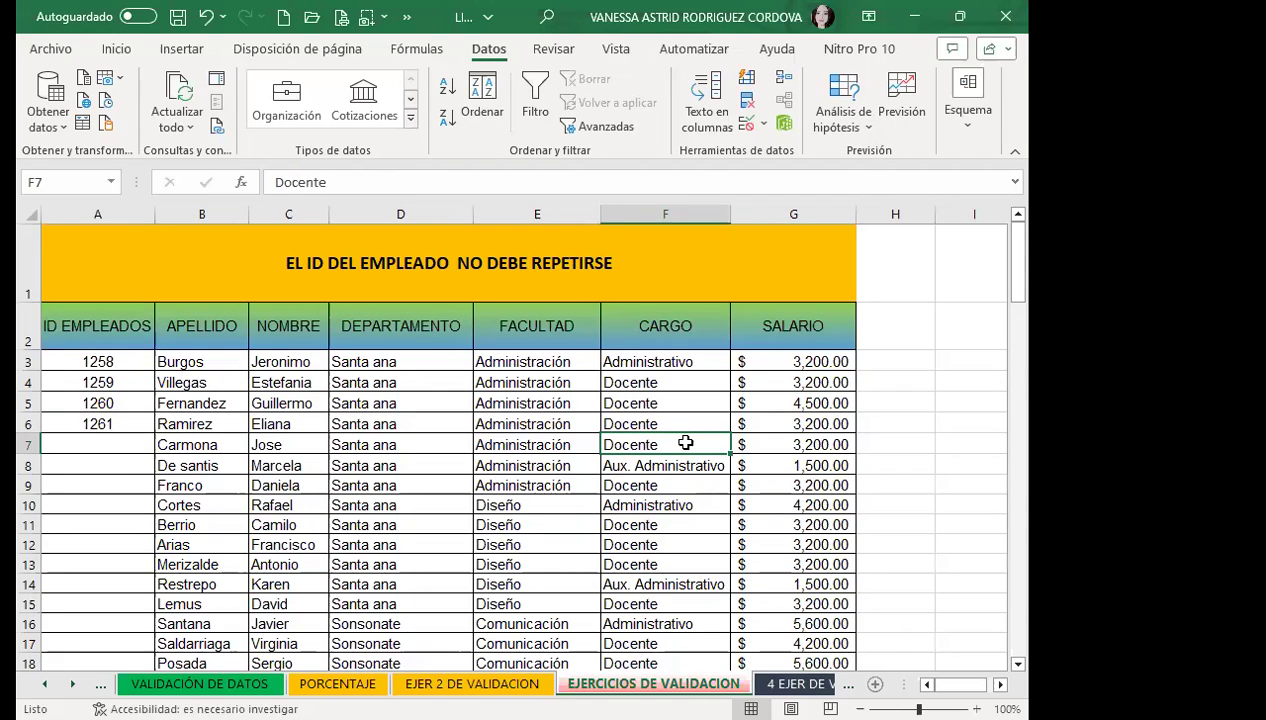
# - Check F7's validation settings, keeping Cualquier valor, close the dialog, and select A4
pyautogui.click(745, 124)
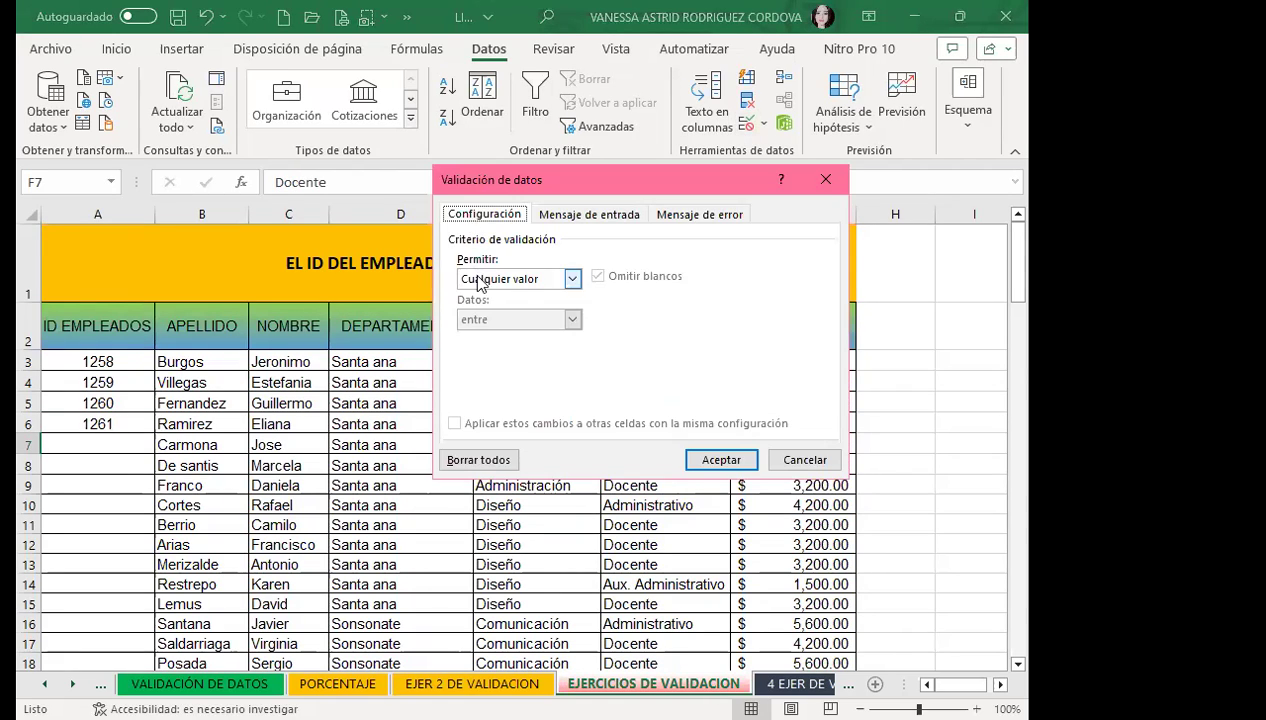
pyautogui.click(573, 280)
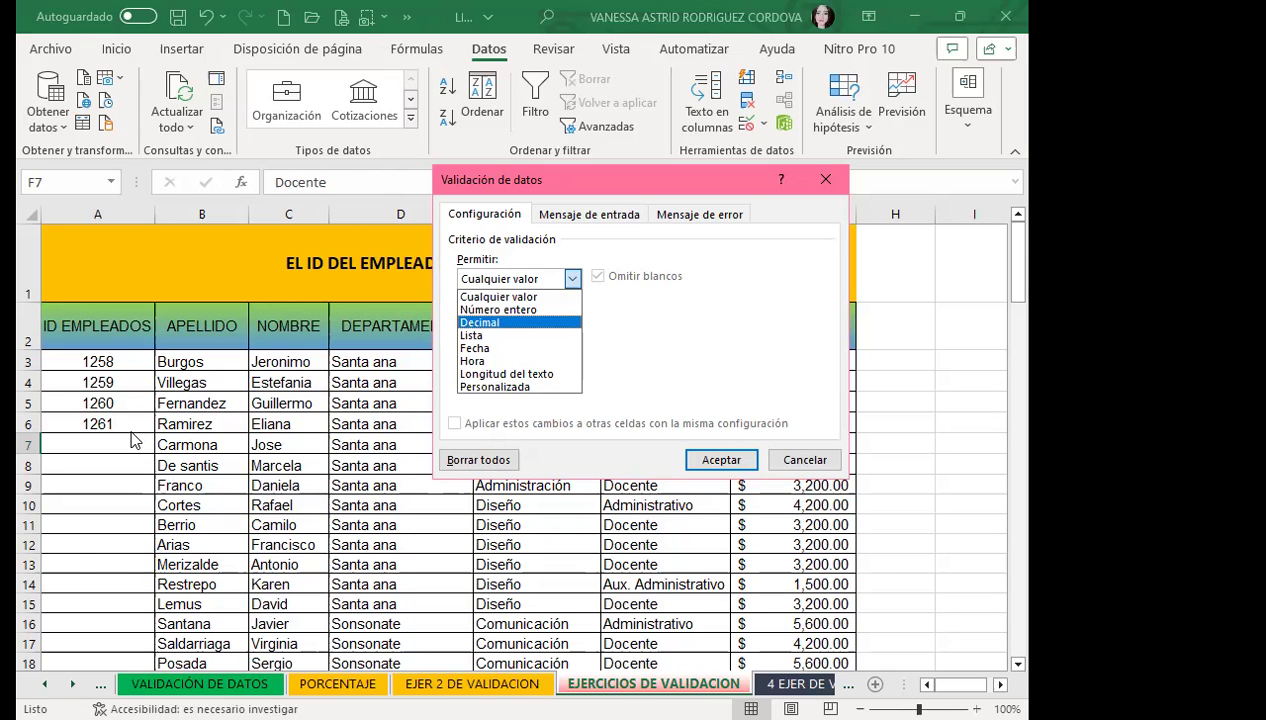
pyautogui.click(637, 340)
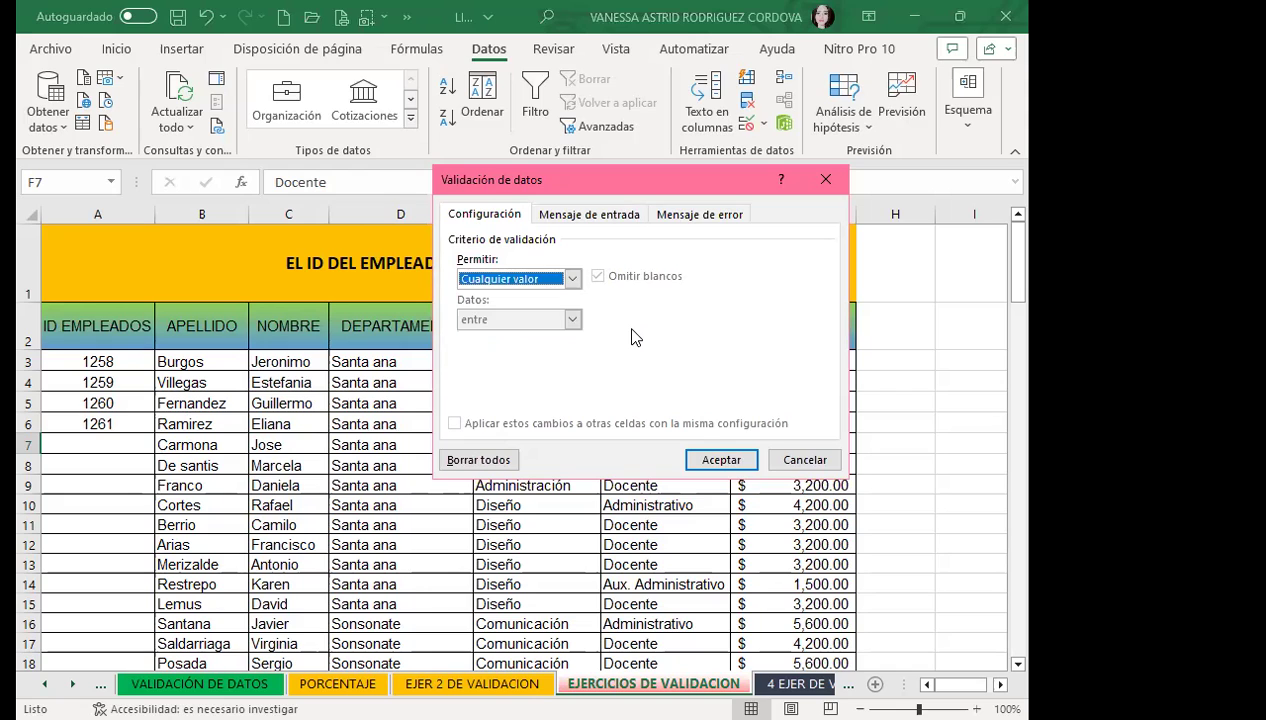
pyautogui.click(825, 190)
pyautogui.click(89, 378)
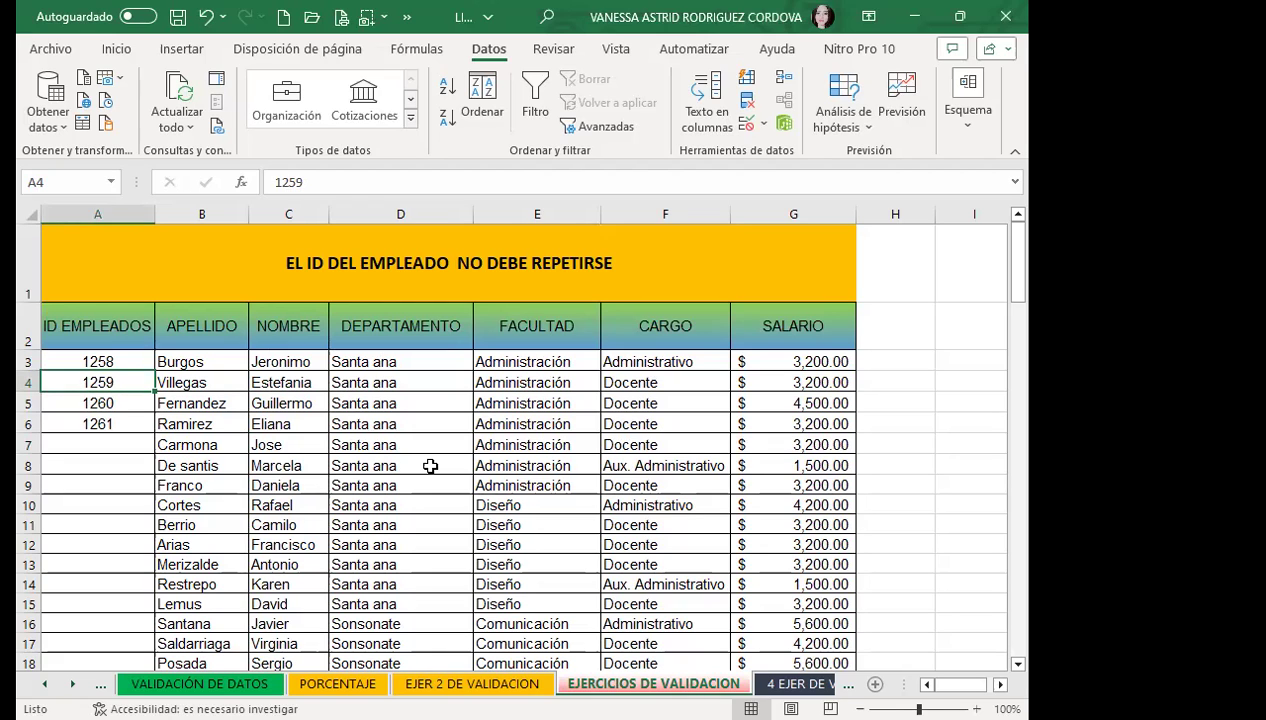
# - Switch to Firefox and scroll through the class #11 discussion forum
pyautogui.scroll(-2, 553, 487)
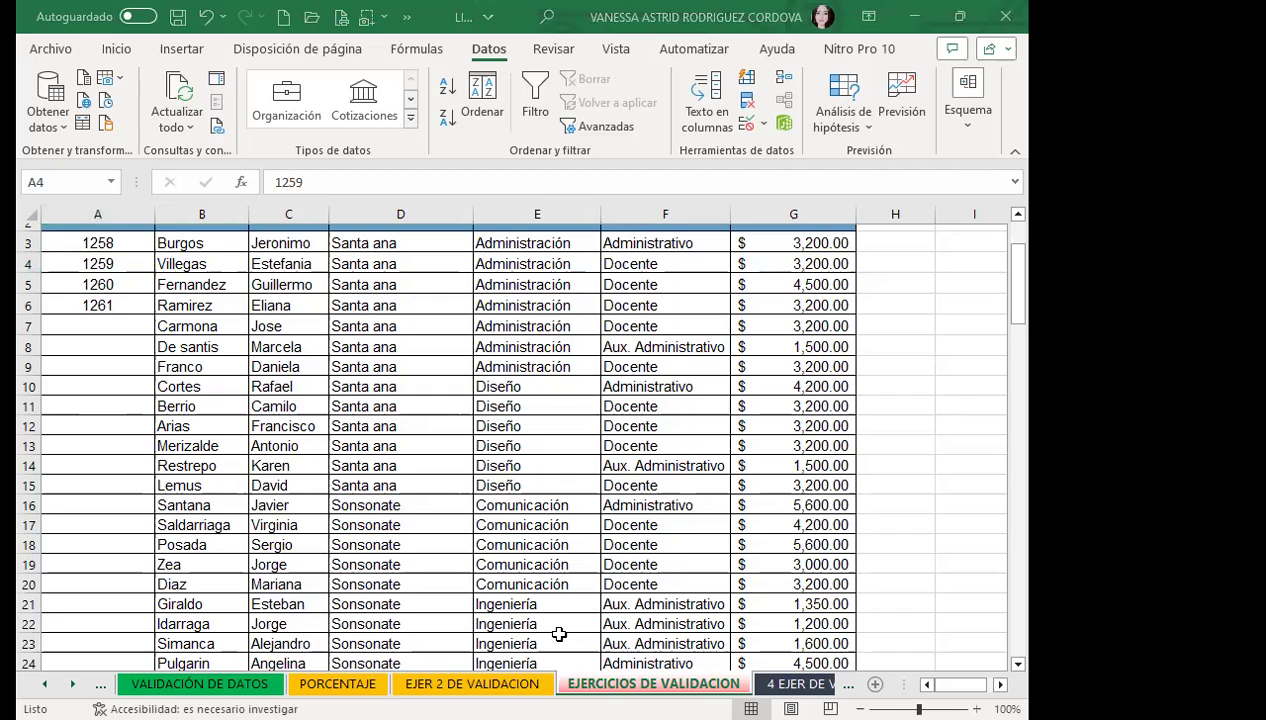
pyautogui.hotkey('alt', 'Tab')
pyautogui.scroll(-2, 432, 415)
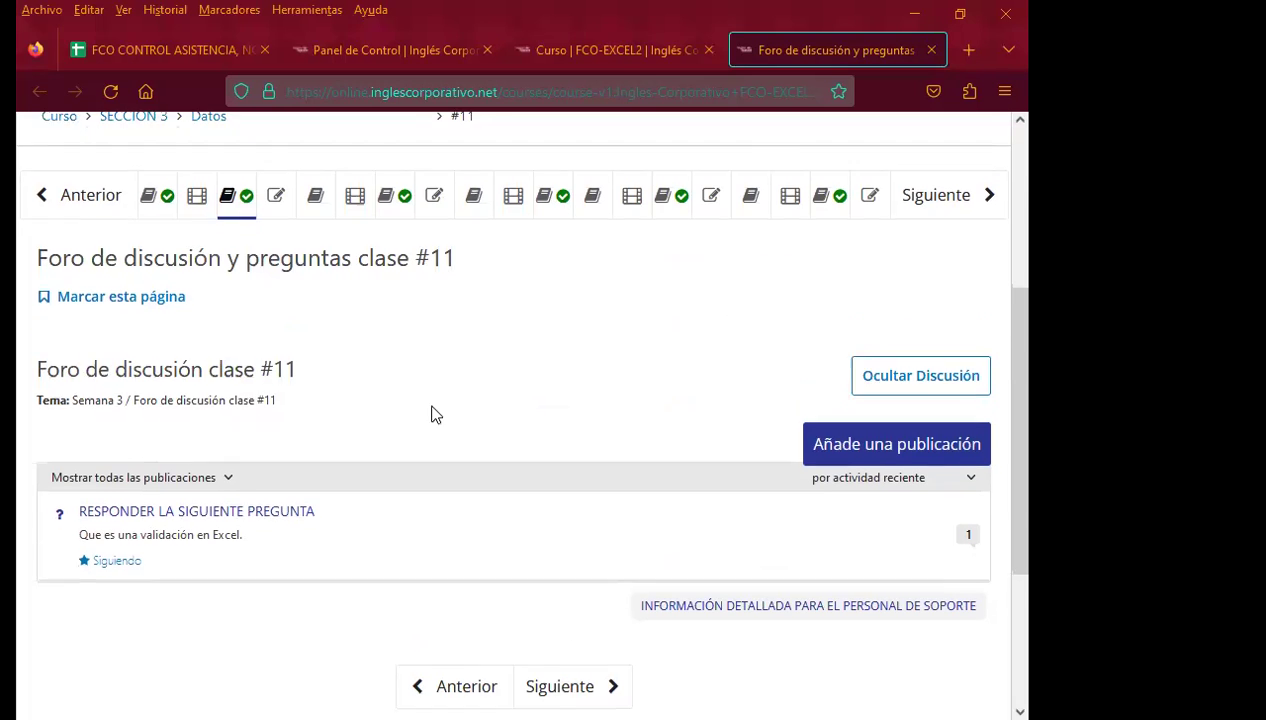